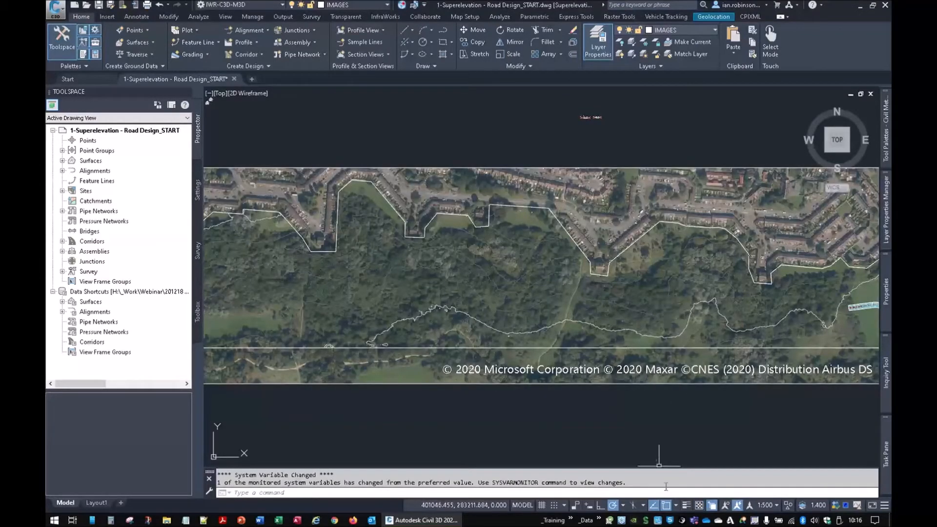
- Turn on transparency display for the aerial image and begin a new centreline alignment layout named Link Road
left_click(699, 505)
middle_click_drag(736, 288, 621, 301)
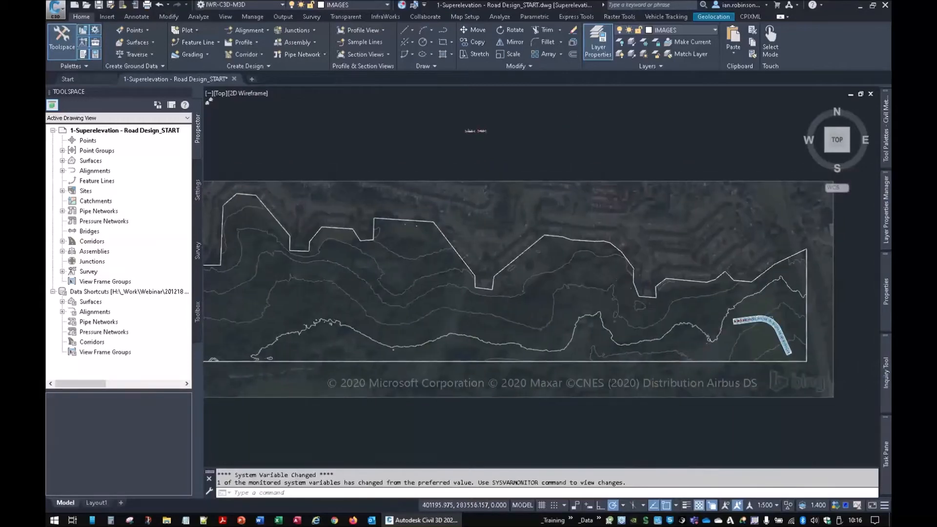
left_click(249, 31)
left_click(206, 48)
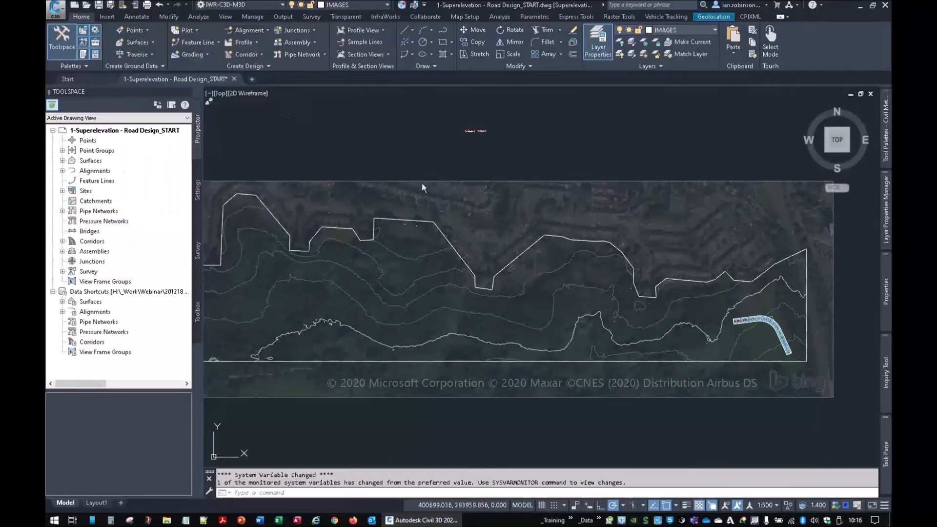
left_click_drag(410, 160, 313, 167)
type("Link Road")
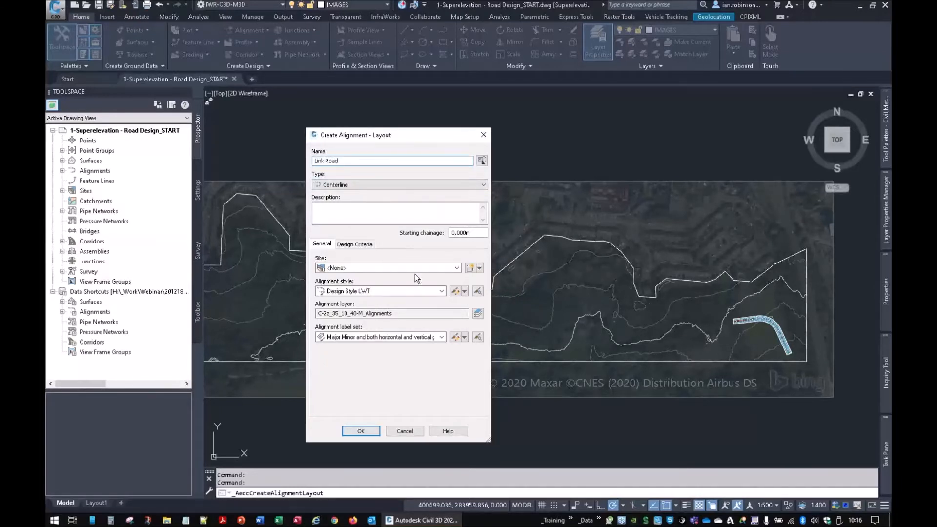
- Enable criteria-based design and the design criteria file for the alignment with a 60 km/h starting design speed, and confirm its creation
left_click(356, 245)
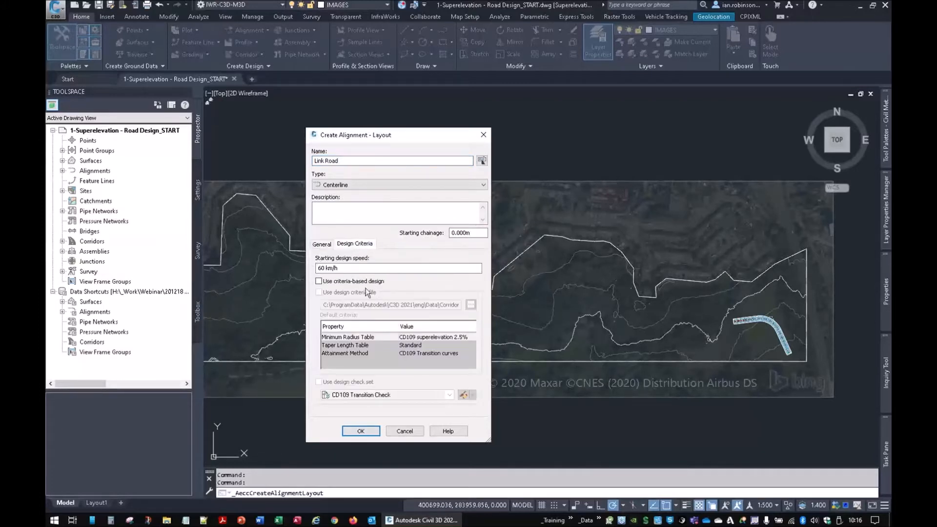
left_click(325, 268)
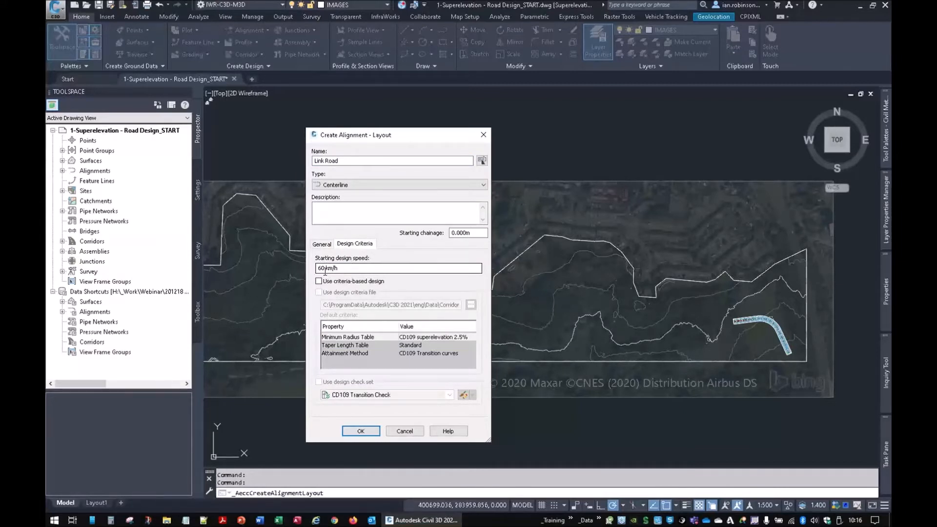
left_click(319, 281)
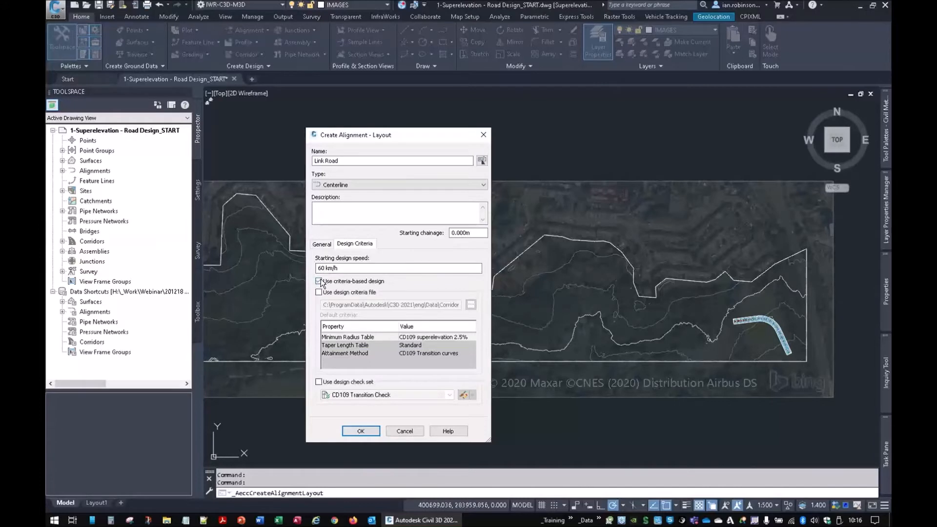
key("ctrl")
left_click(319, 292)
key("ctrl")
key("ctrl")
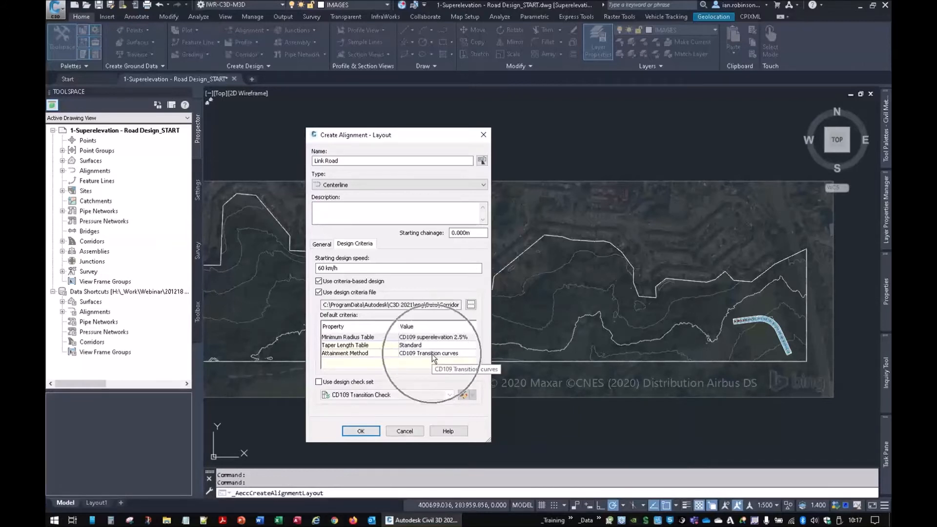
left_click(378, 431)
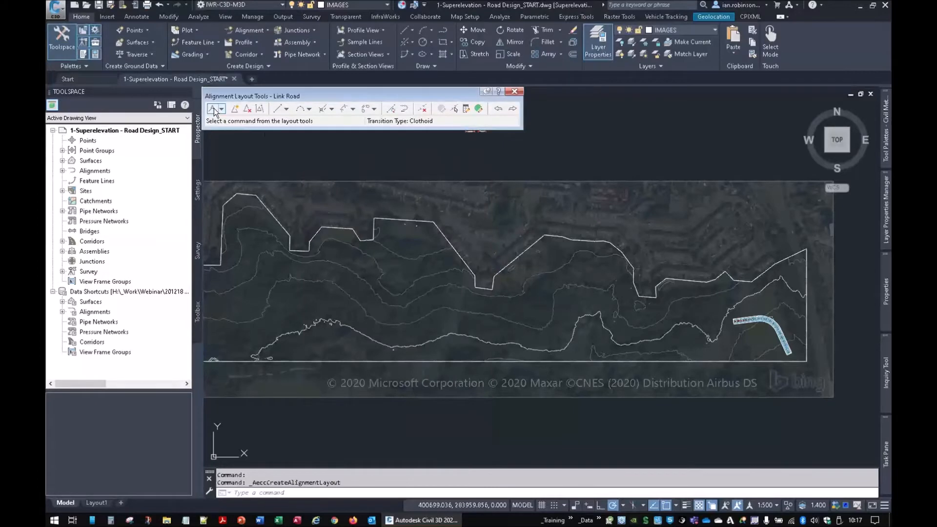
- Draw the alignment without curves and with object snap off, as three connected straights running west from near the site's eastern boundary
left_click(213, 108)
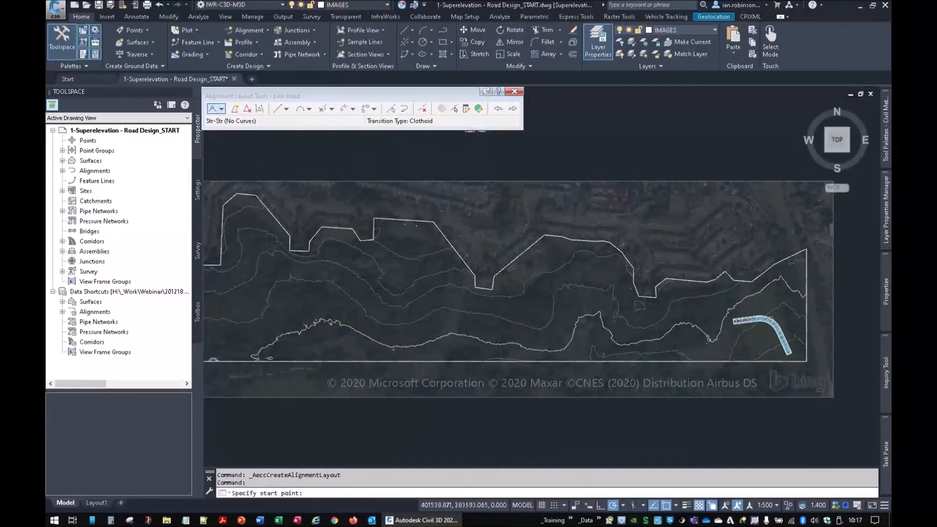
scroll(790, 270, "up", 5)
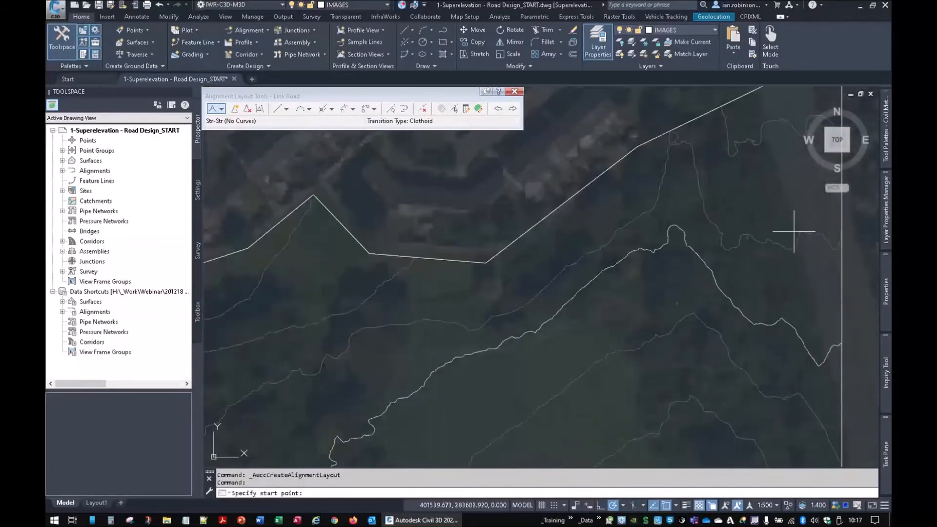
key("F3")
left_click(797, 259)
scroll(573, 337, "down", 3)
middle_click_drag(573, 336, 670, 288)
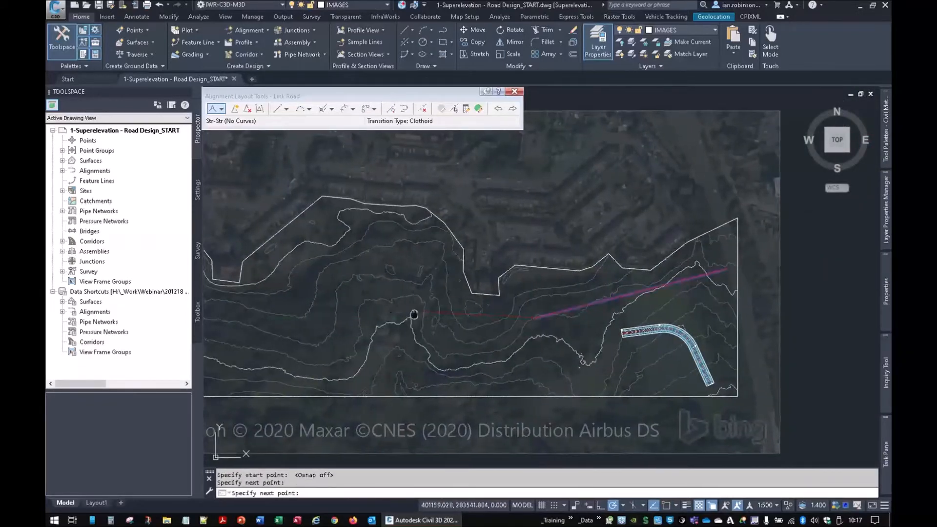
middle_click_drag(412, 315, 523, 317)
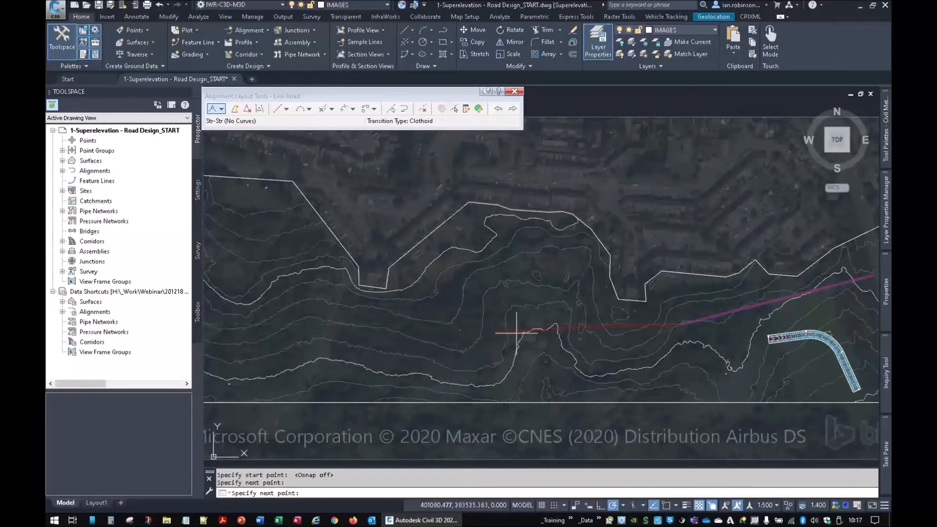
left_click(546, 329)
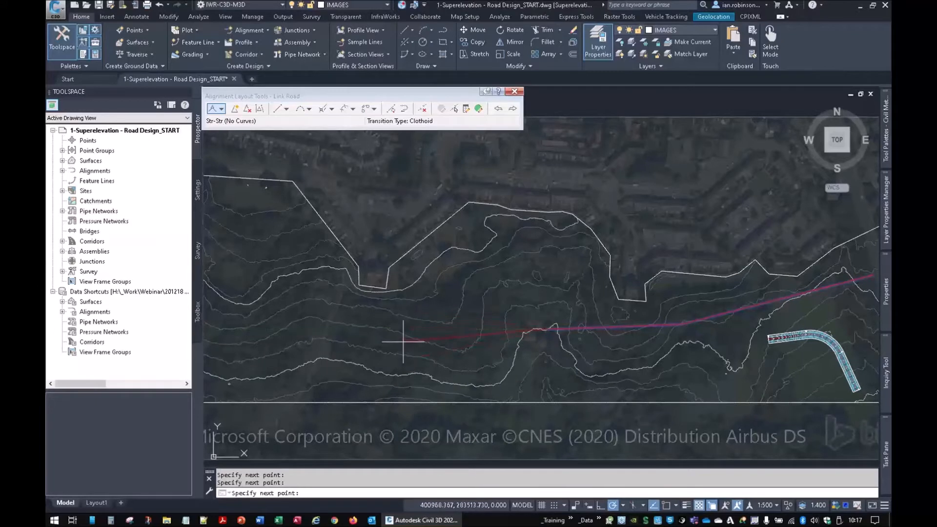
left_click(390, 306)
key("Return")
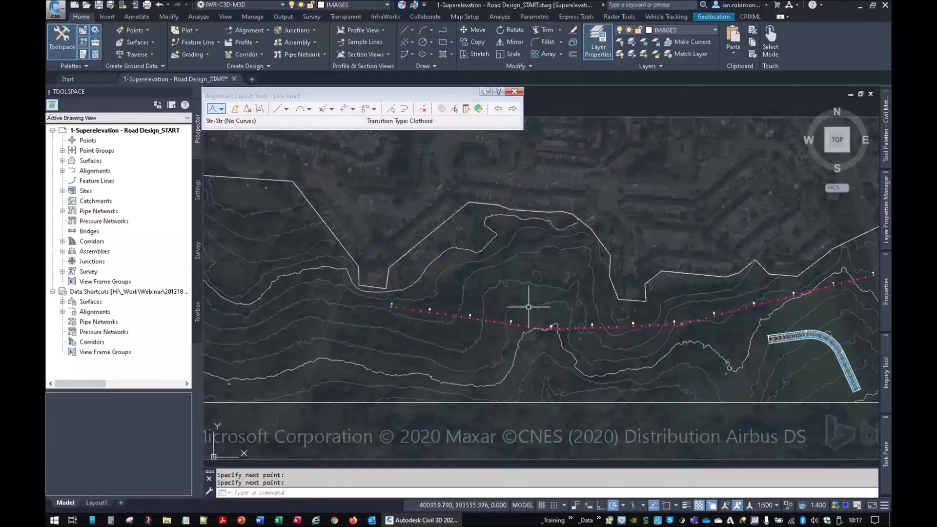
scroll(504, 322, "up", 3)
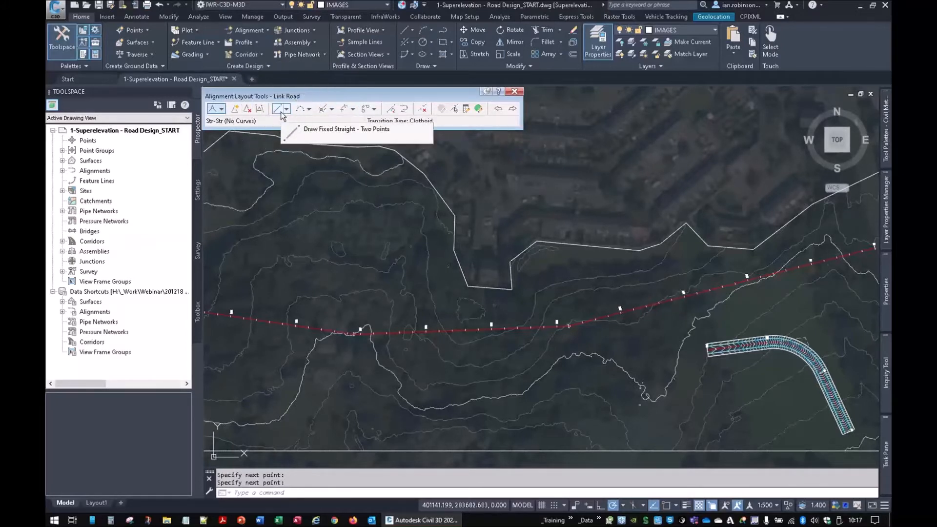
left_click(287, 111)
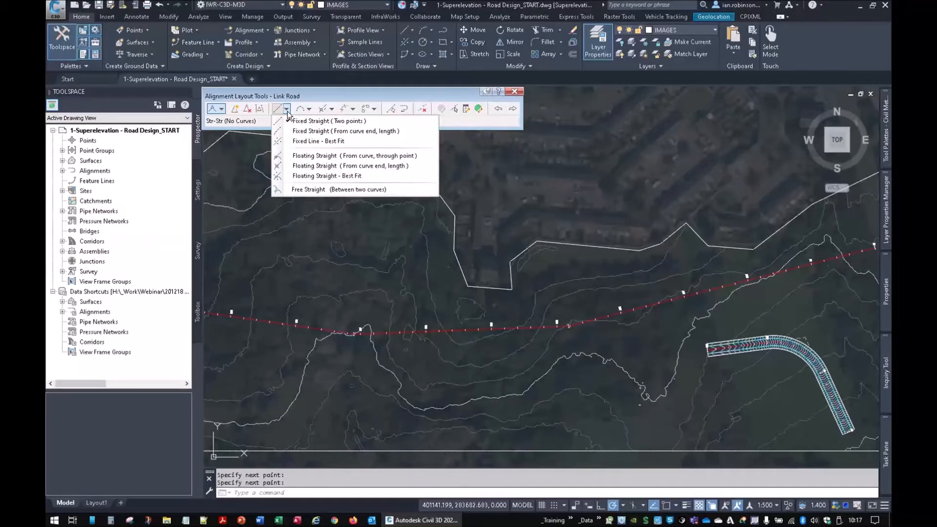
left_click(310, 109)
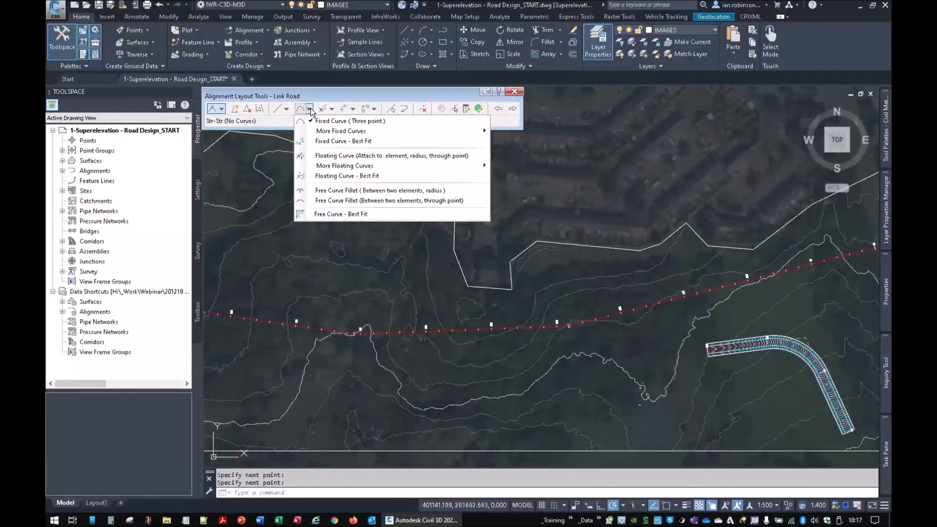
left_click(360, 102)
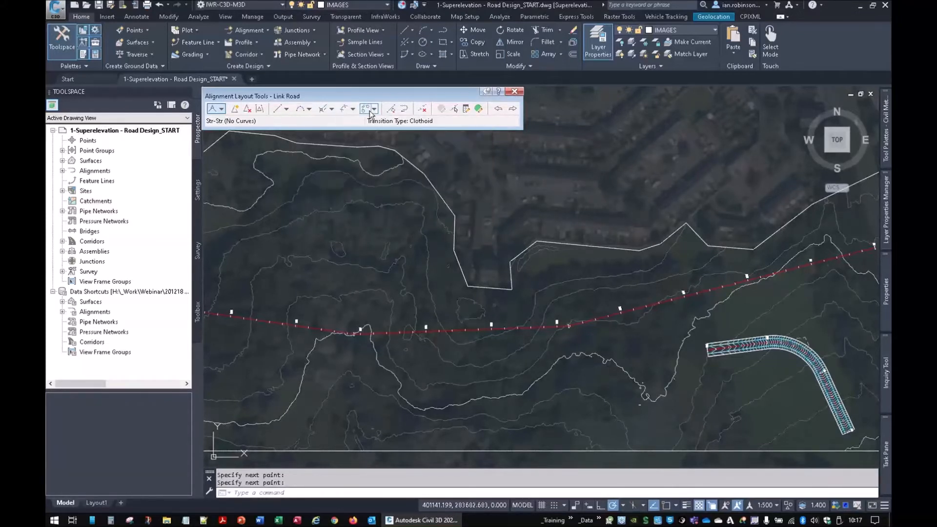
left_click(331, 109)
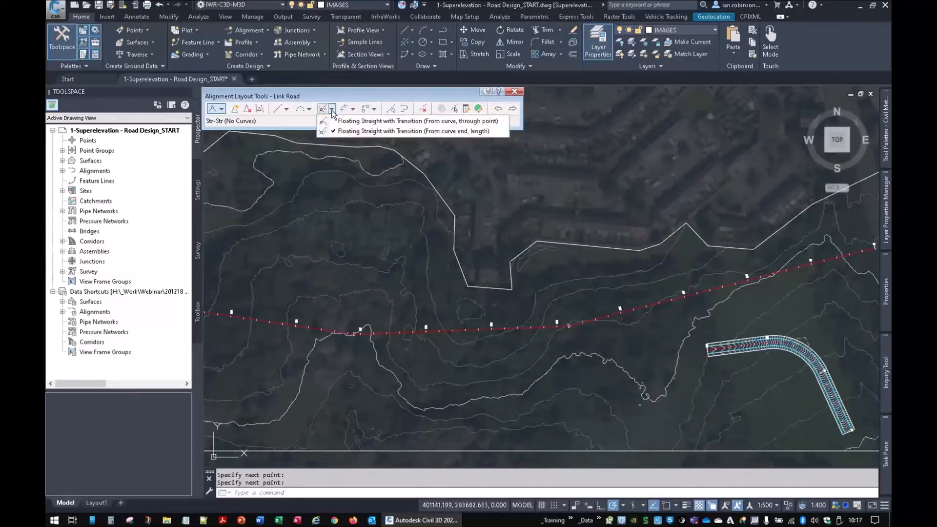
left_click(353, 110)
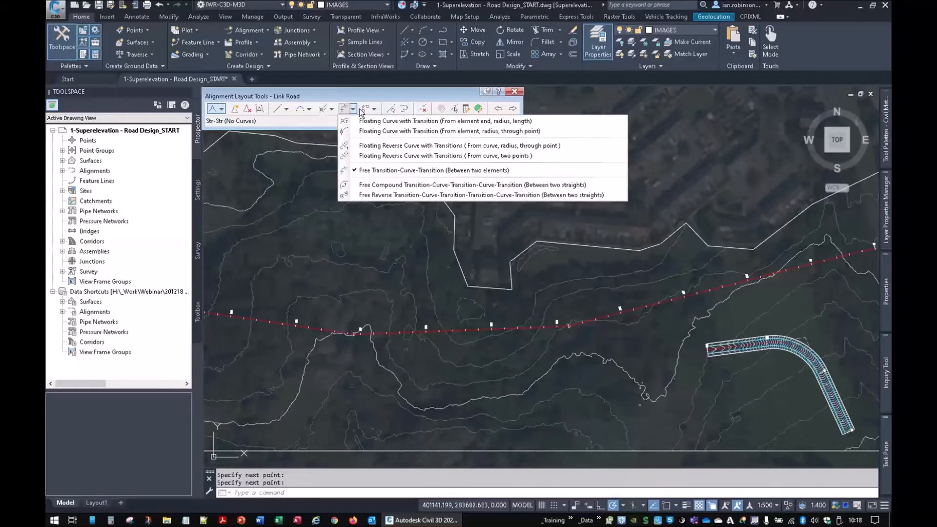
left_click(374, 110)
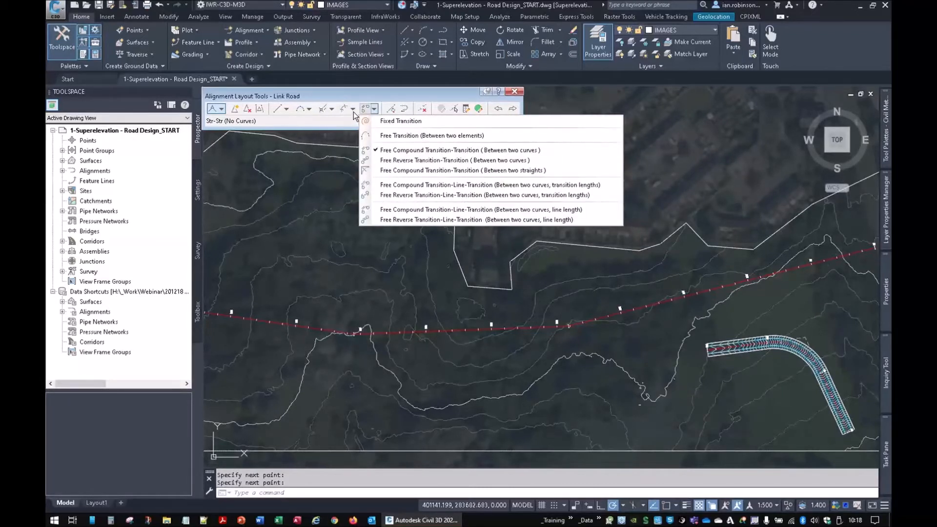
- Add a free transition-curve-transition between the first and second straights, under 180 degrees, with radius 510 m and 30.2 m transitions in and out
left_click(354, 112)
left_click(353, 112)
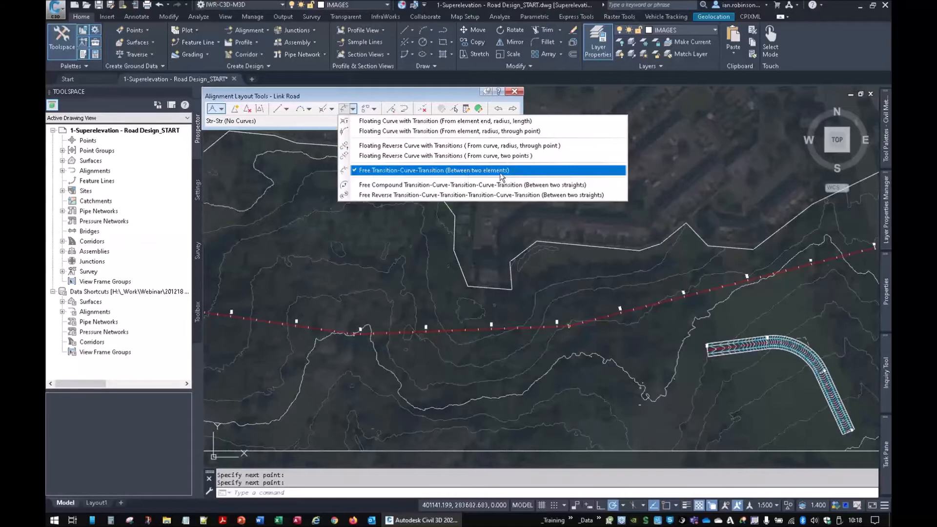
left_click(394, 171)
scroll(576, 349, "up", 3)
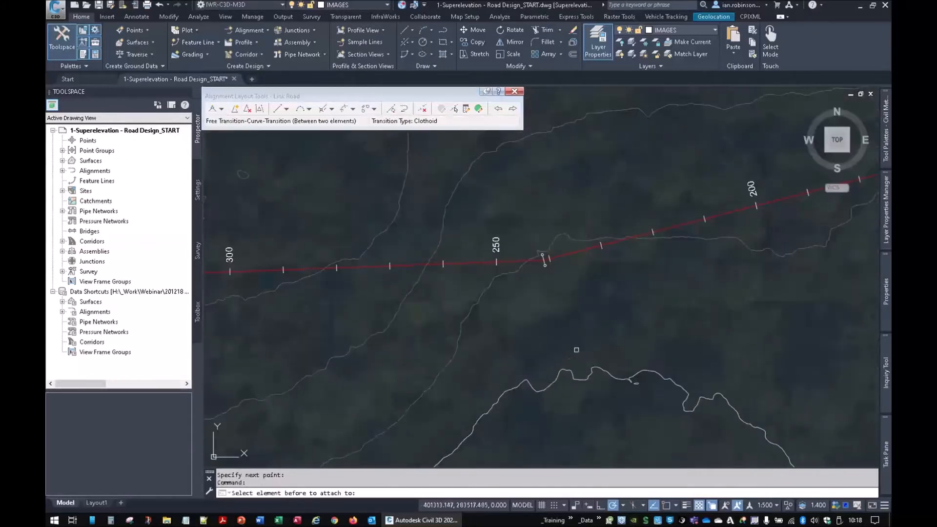
left_click(585, 248)
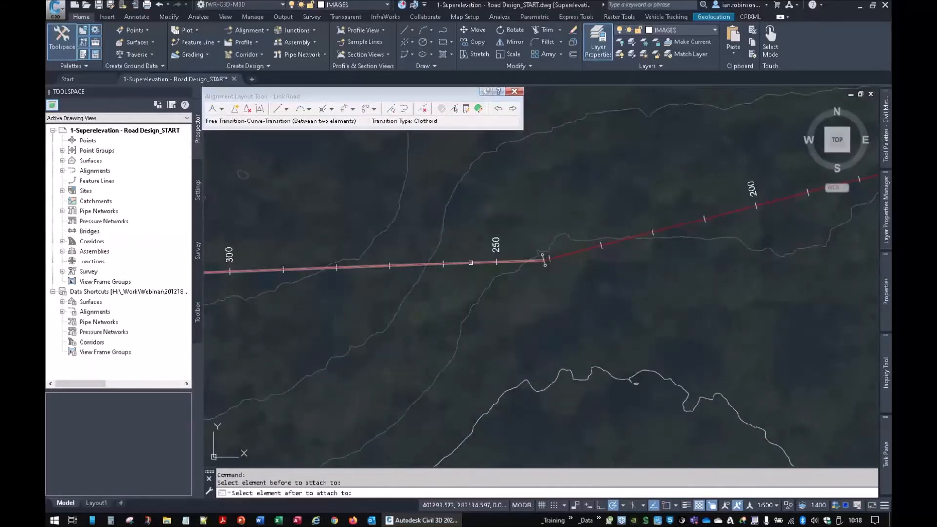
left_click(471, 264)
key("Return")
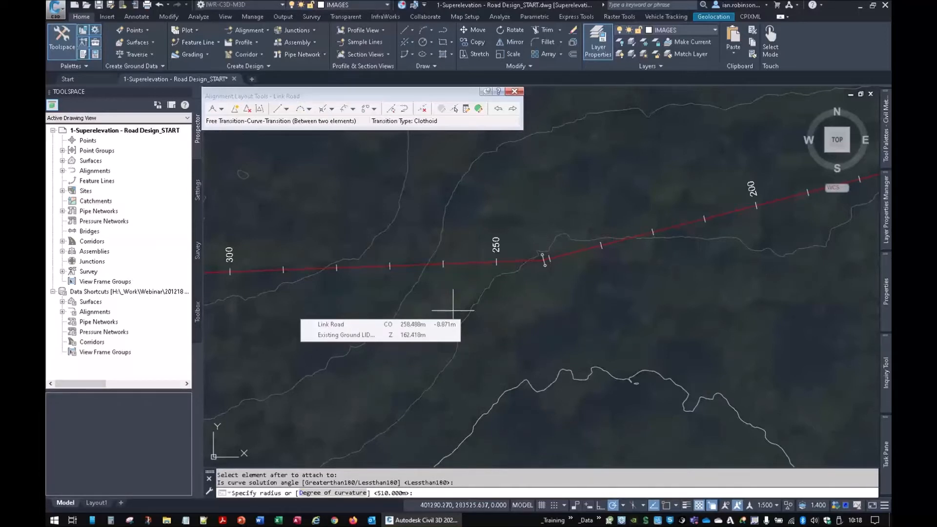
left_click(383, 494)
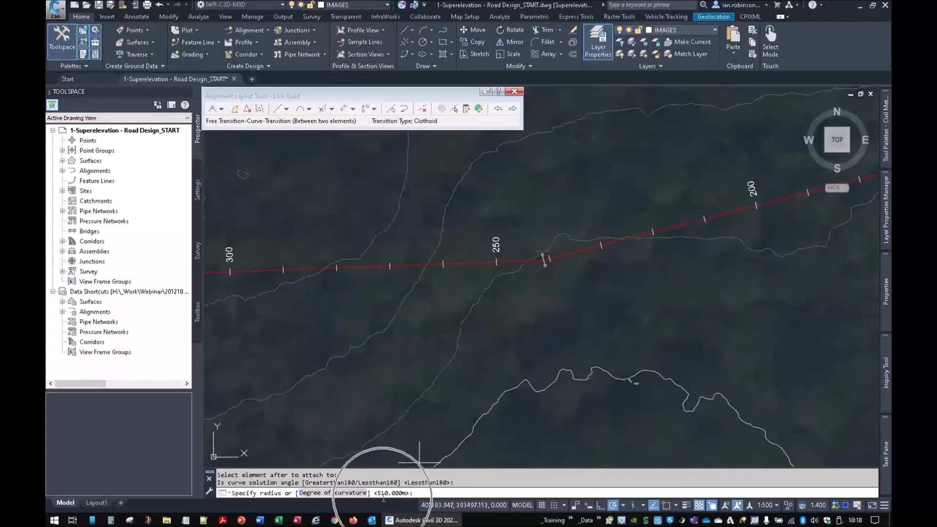
key("ctrl")
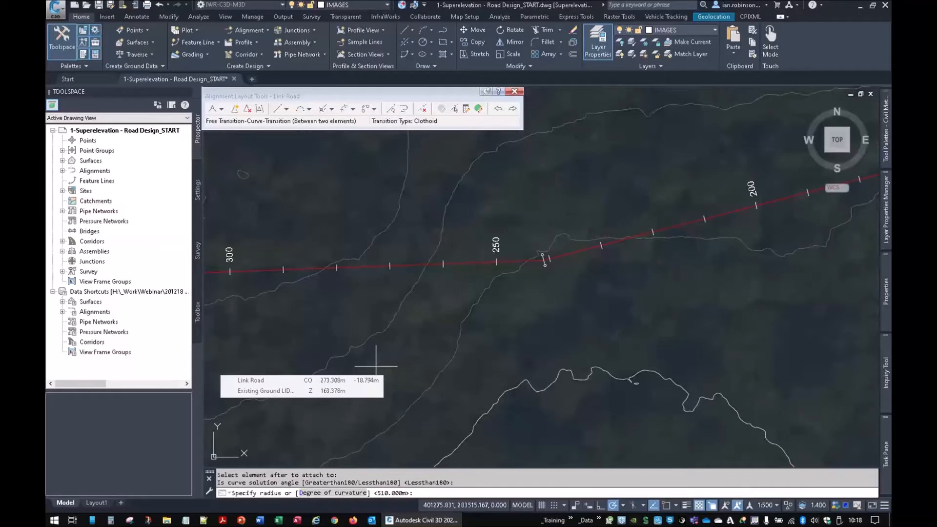
key("Return")
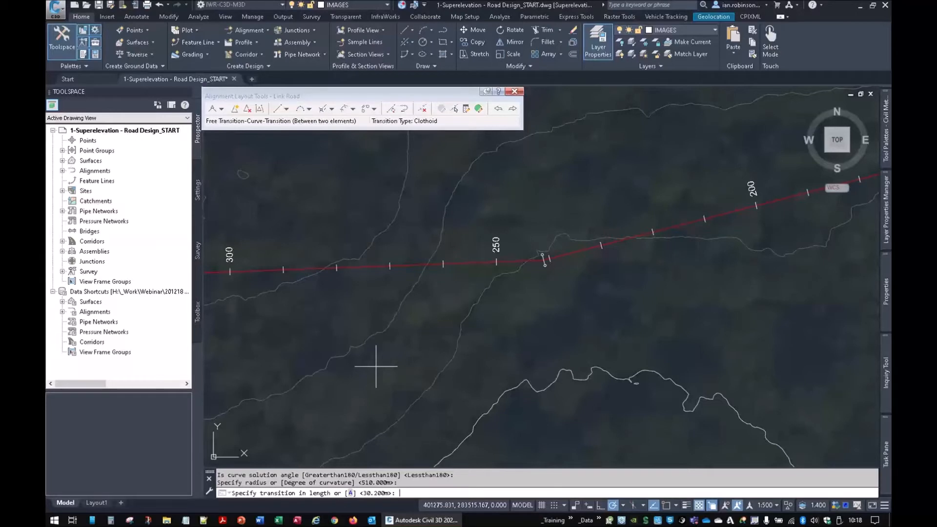
key("Return")
key("Return")
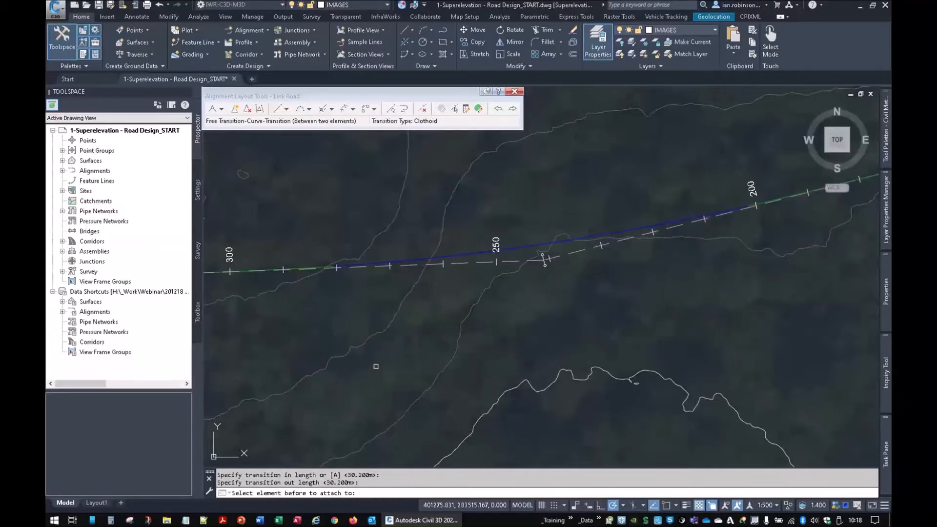
- Add a free transition-curve-transition between the second and third straights, under 180 degrees, with radius 360 m and 30.2 m transitions in and out
middle_click_drag(692, 288, 497, 359)
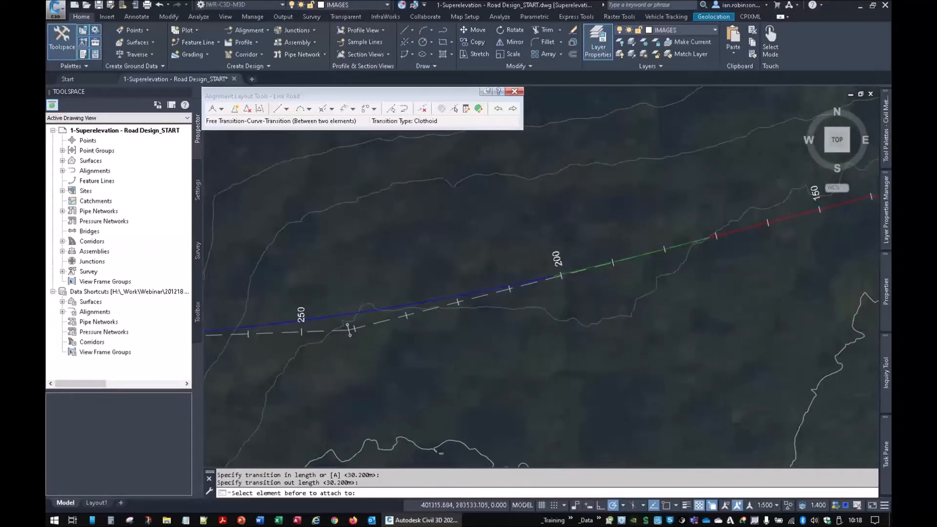
scroll(546, 353, "down", 2)
middle_click_drag(330, 379, 644, 370)
middle_click_drag(376, 377, 691, 369)
scroll(393, 362, "up", 2)
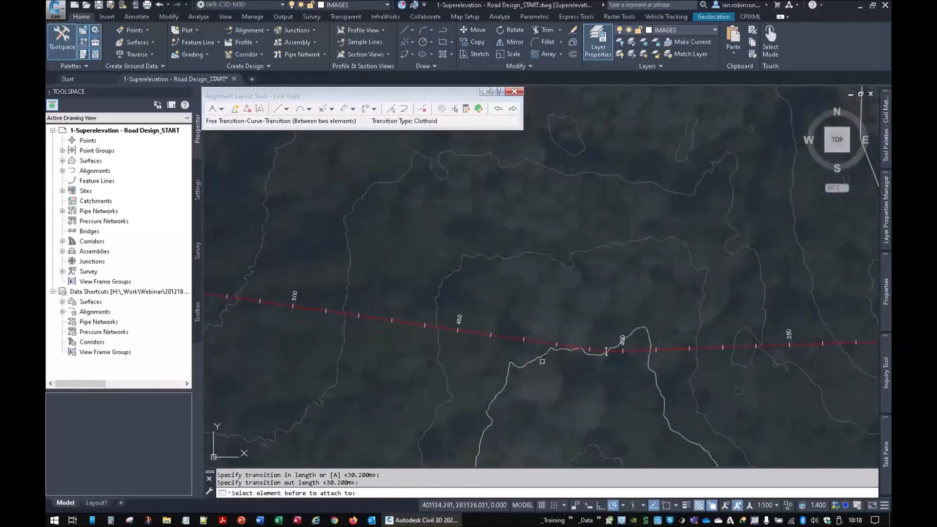
left_click(630, 347)
left_click(480, 333)
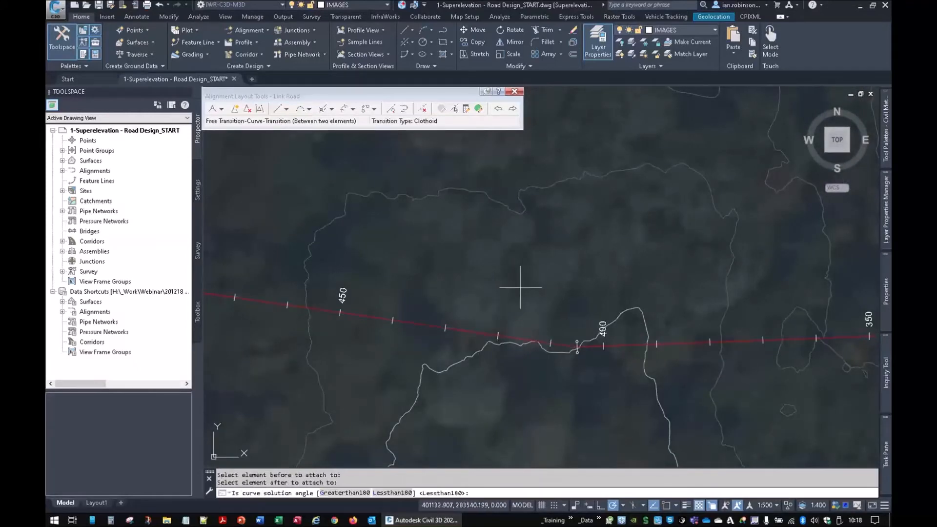
key("Return")
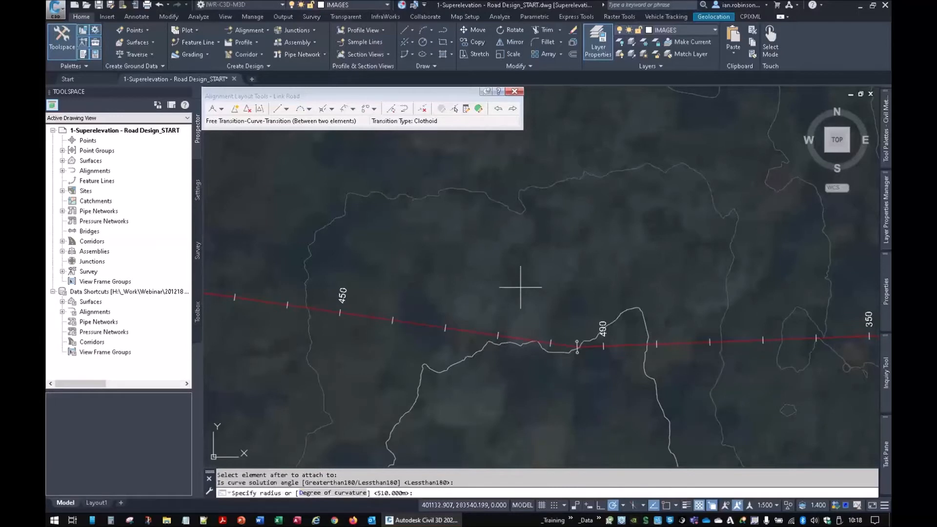
type("360")
key("Return")
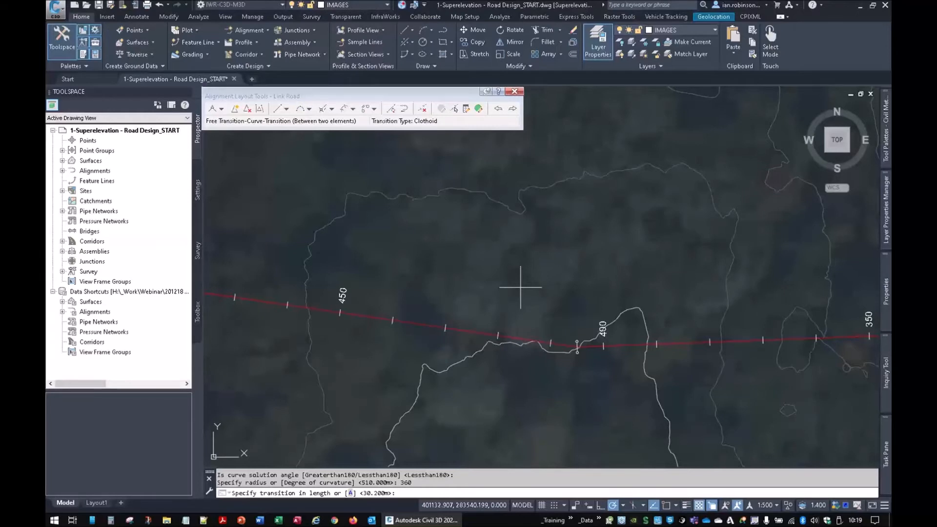
key("Return")
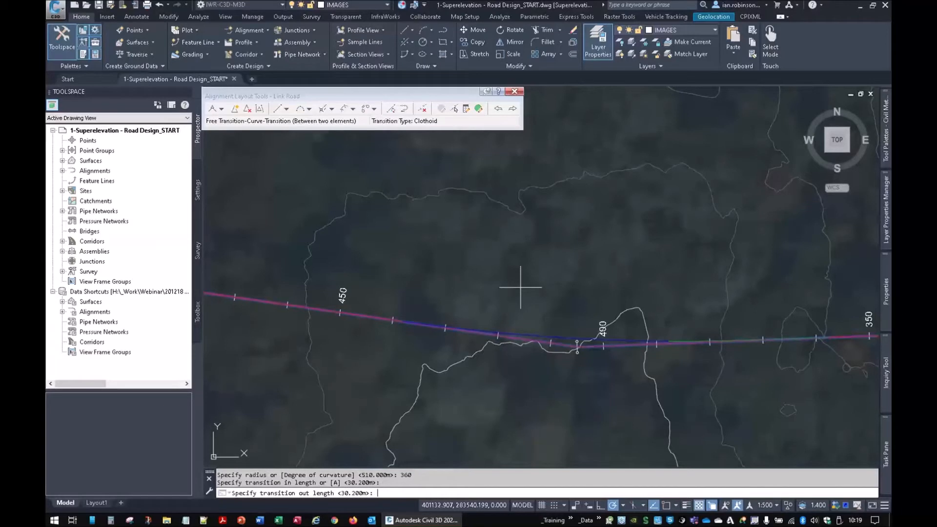
key("Return")
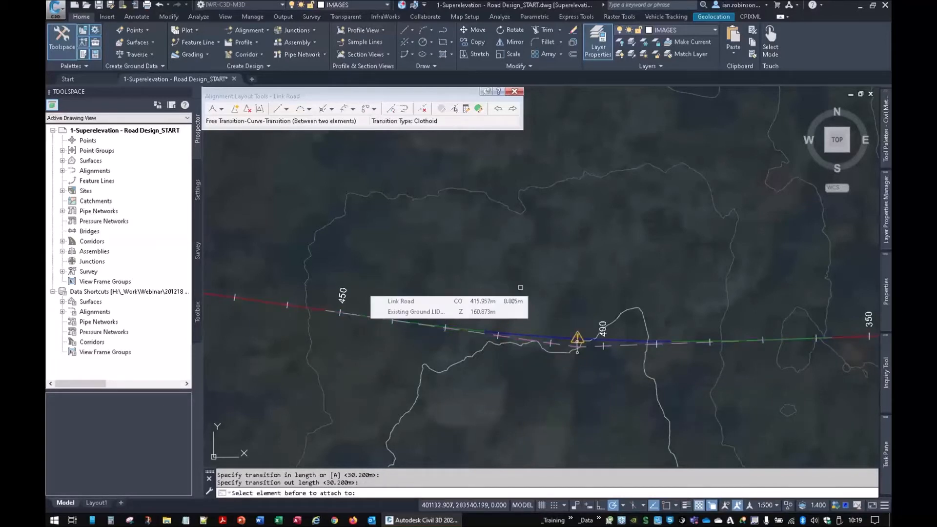
- Open the alignment elements table and examine the design criteria warning on the second curve
scroll(581, 339, "up", 4)
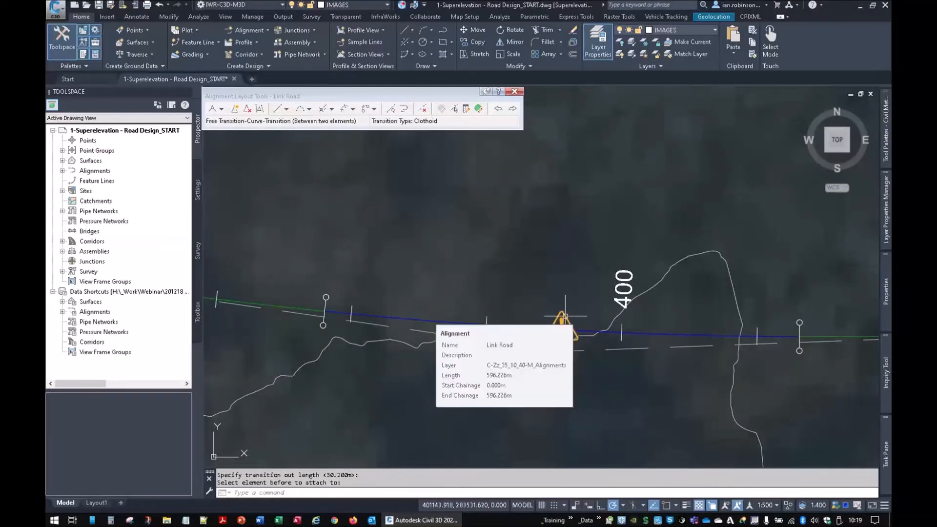
left_click(478, 111)
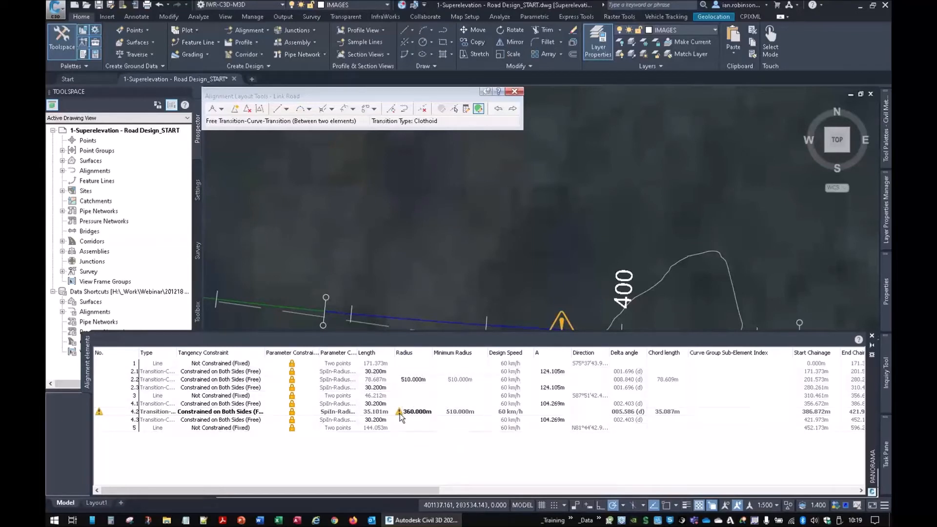
mouse_move(98, 414)
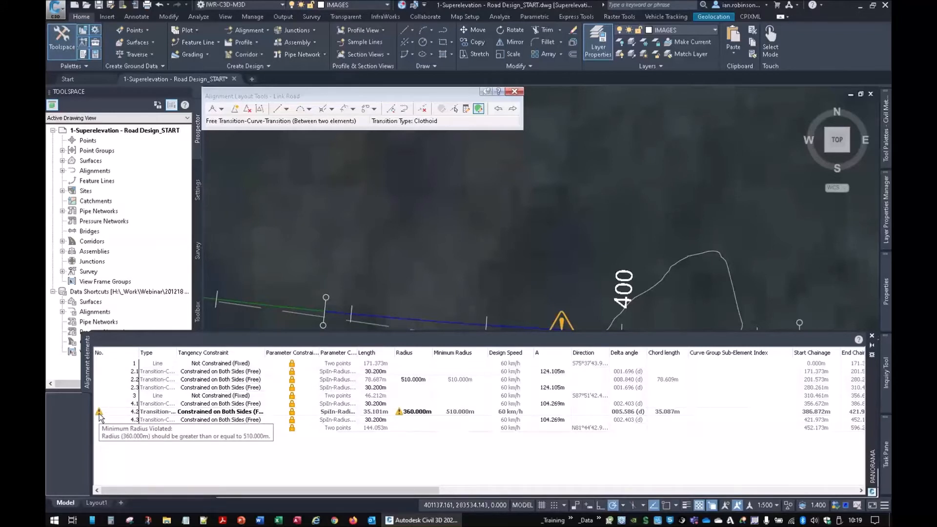
scroll(489, 250, "down", 2)
middle_click_drag(521, 289, 535, 229)
middle_click_drag(486, 263, 531, 280)
scroll(531, 280, "down", 2)
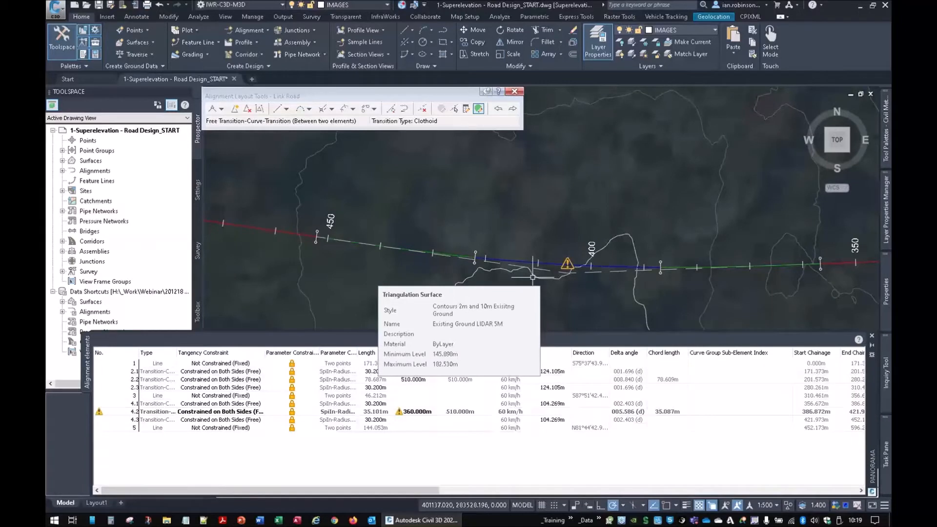
- Try a radius of 510 m for the second curve in the elements table, and set it back to 360 m
double_click(410, 412)
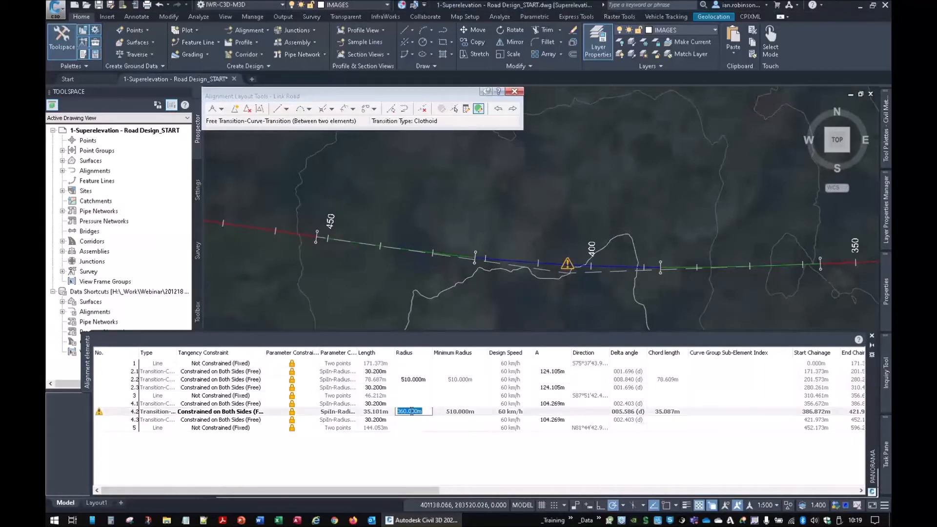
key("Return")
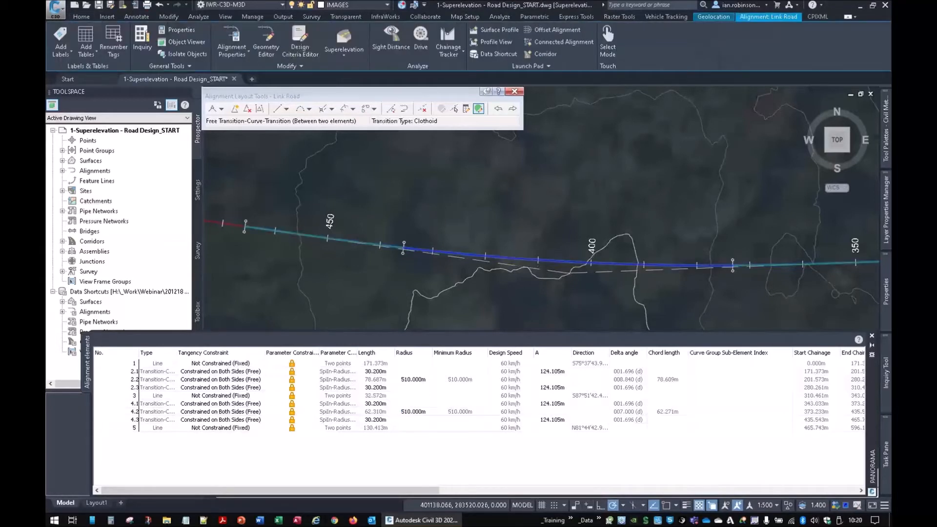
double_click(410, 411)
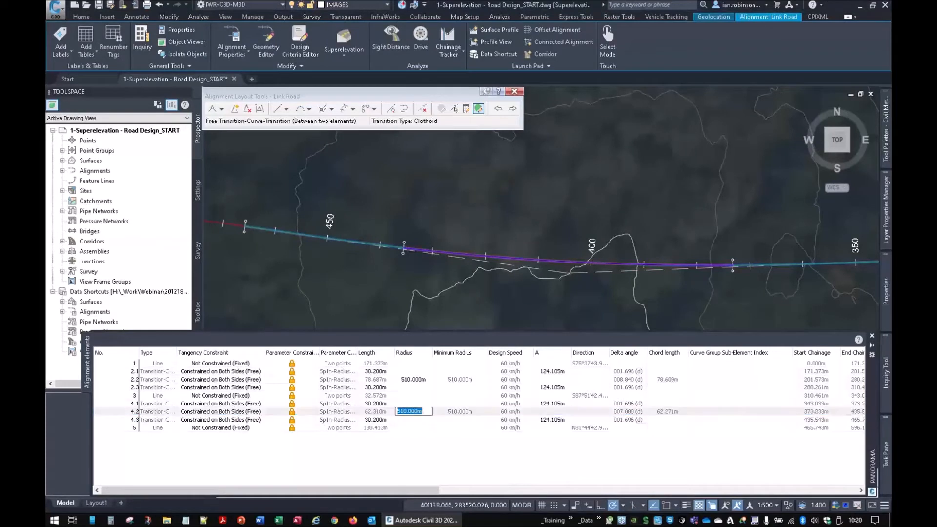
key("Return")
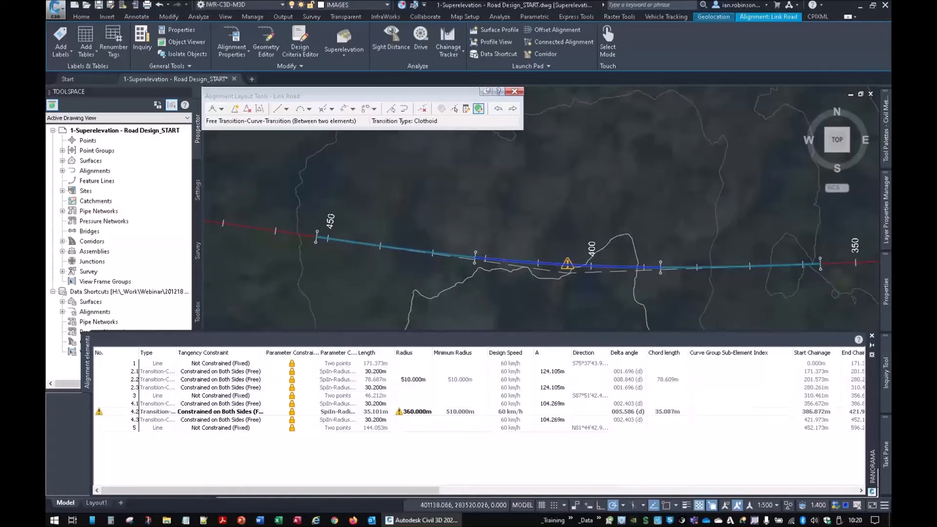
- Show the layout parameters of the 360 m curve and set its minimum radius table to CD109 superelevation 3.5%
left_click(465, 111)
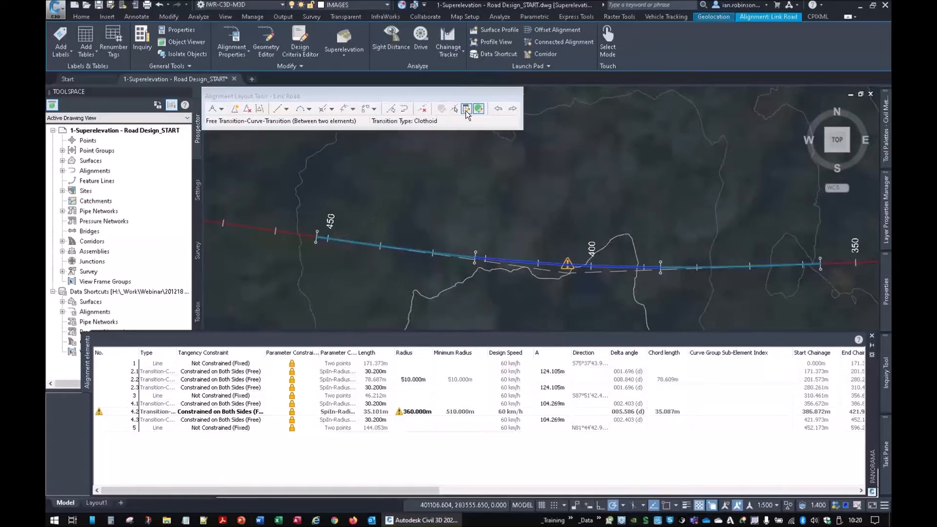
left_click_drag(125, 128, 122, 63)
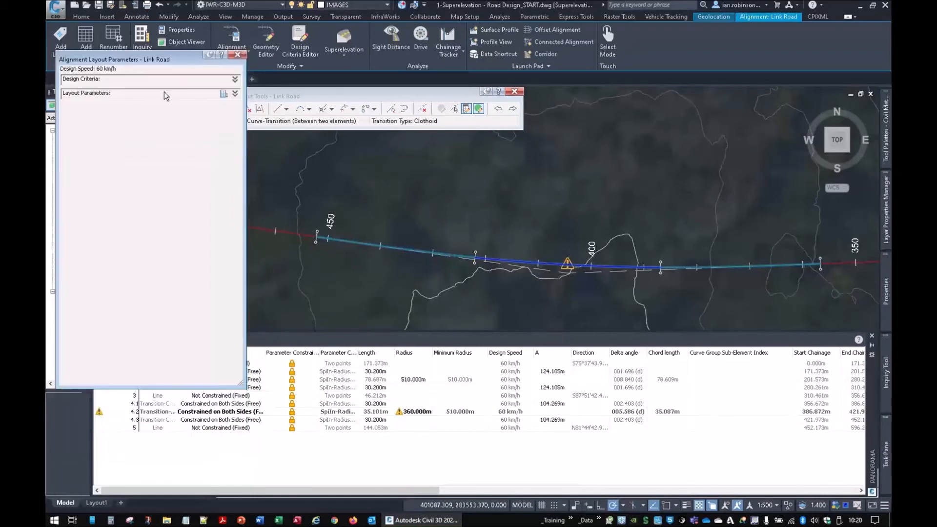
left_click(171, 415)
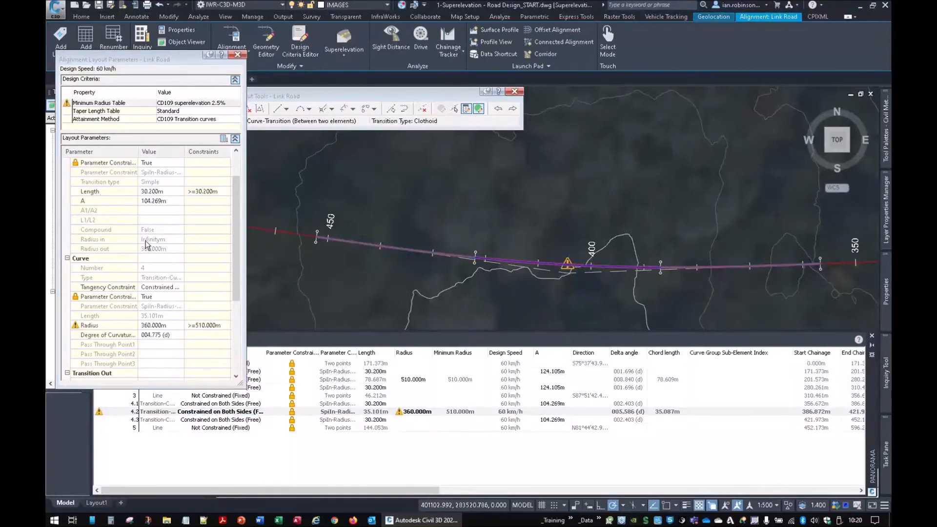
scroll(147, 254, "down", 2)
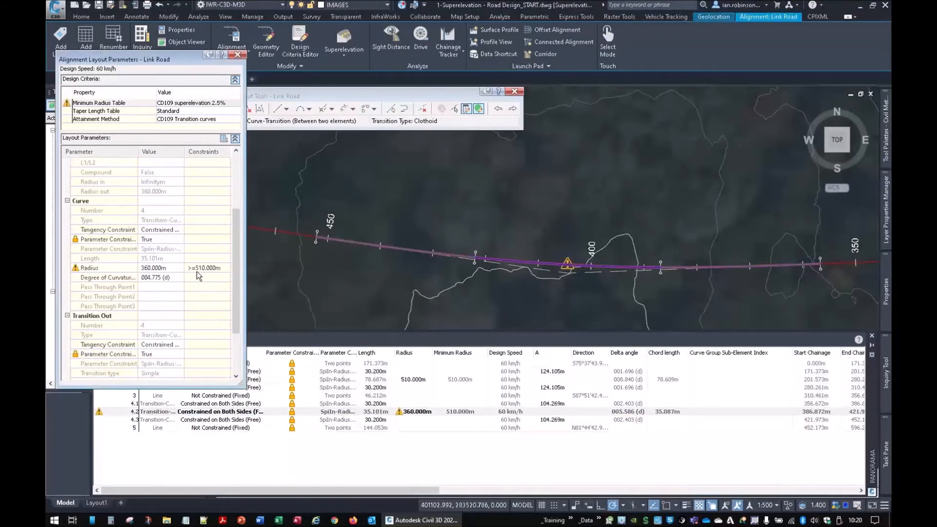
scroll(197, 277, "down", 2)
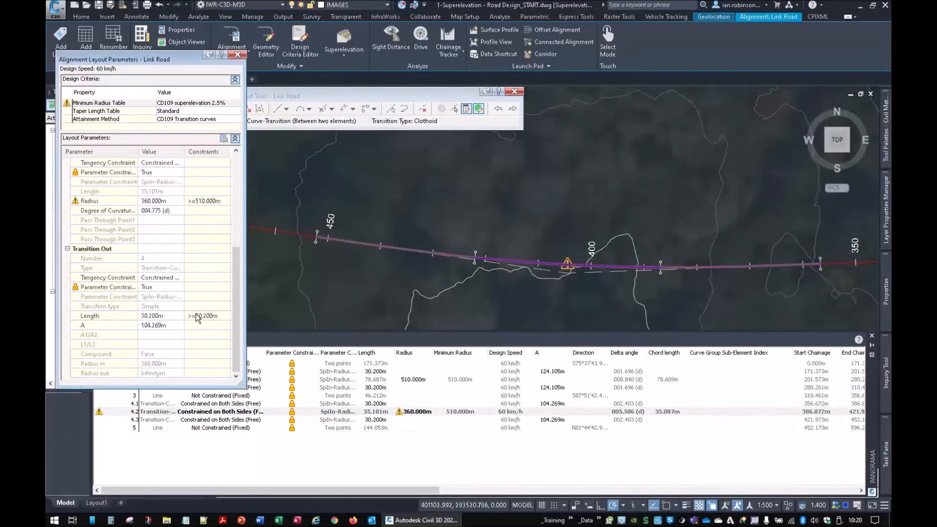
scroll(157, 194, "up", 5)
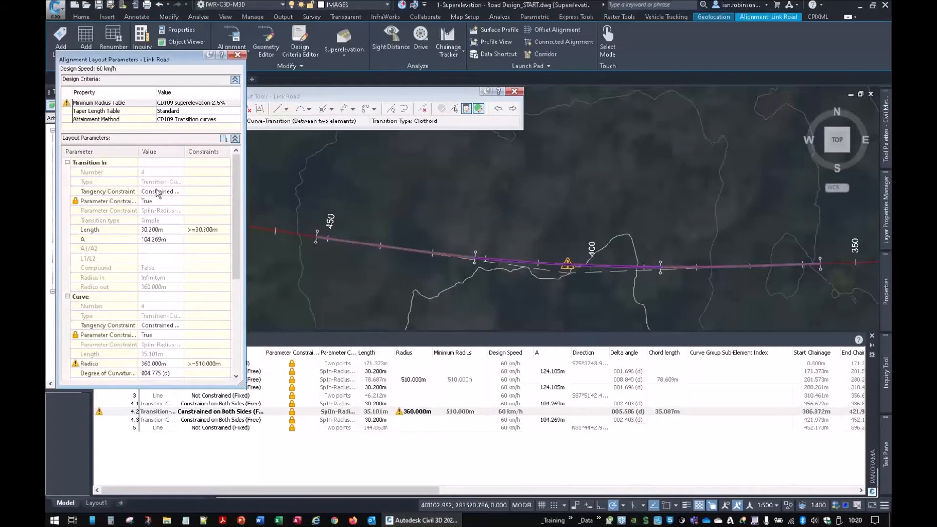
left_click(212, 107)
left_click(213, 106)
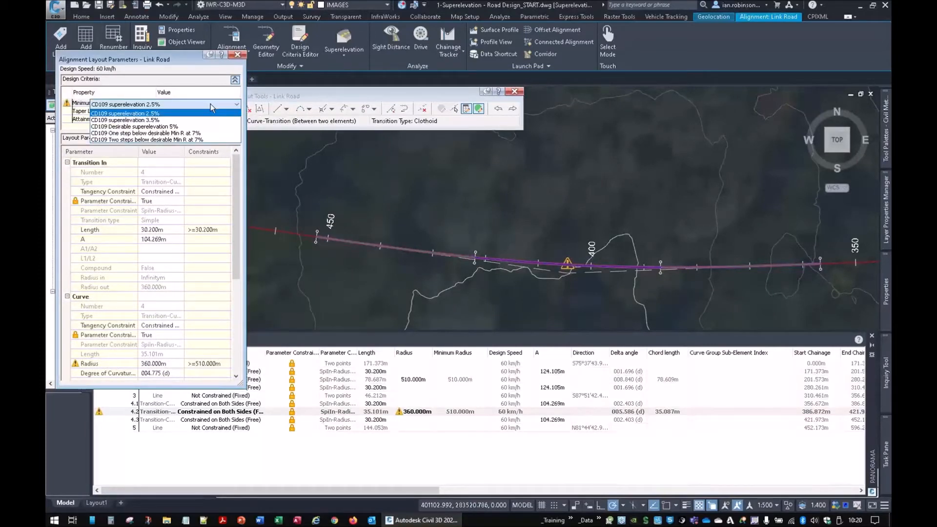
left_click(161, 123)
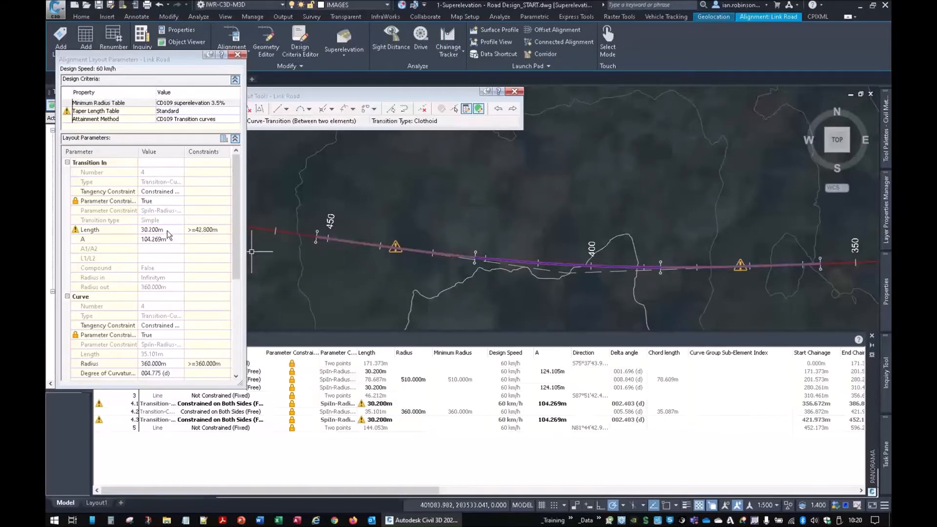
- Set both the transition in and transition out lengths of the 360 m curve to 43 m, and close the alignment layout
left_click(161, 229)
type("43")
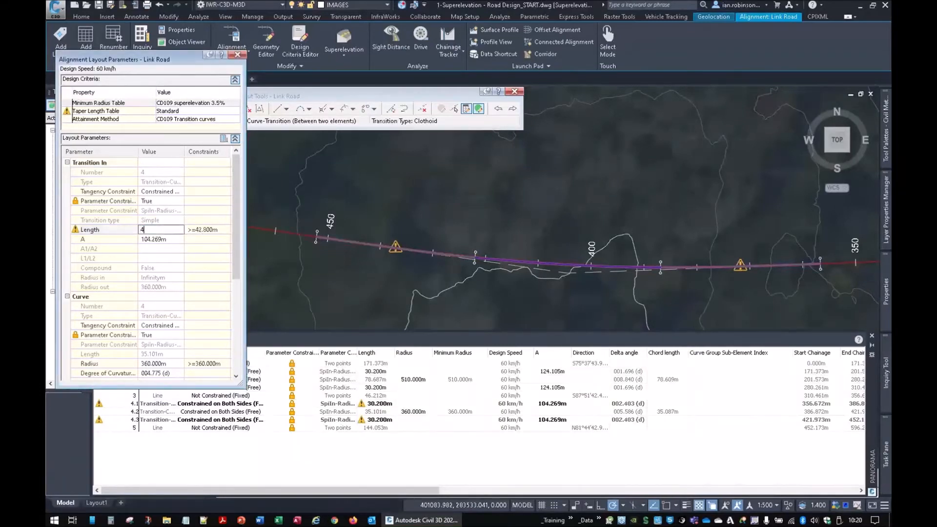
key("Return")
scroll(155, 233, "down", 1)
scroll(154, 259, "down", 5)
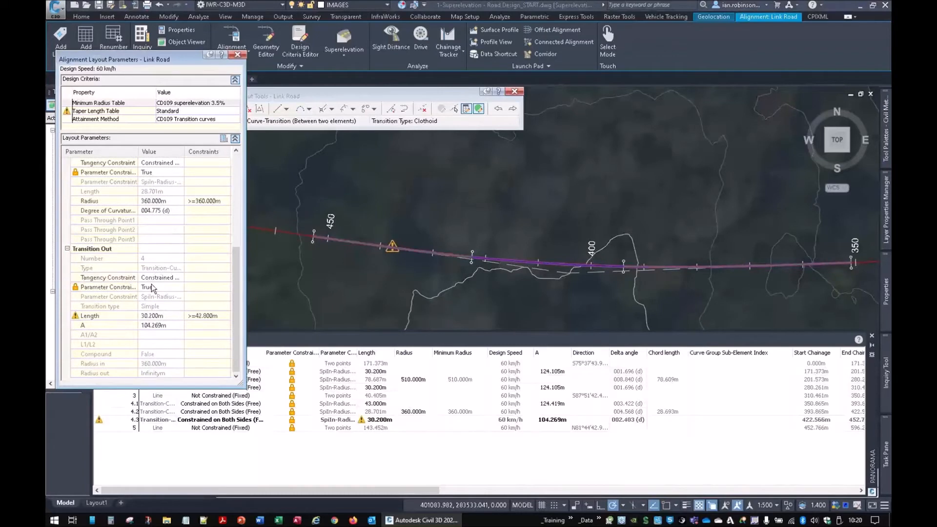
left_click(155, 318)
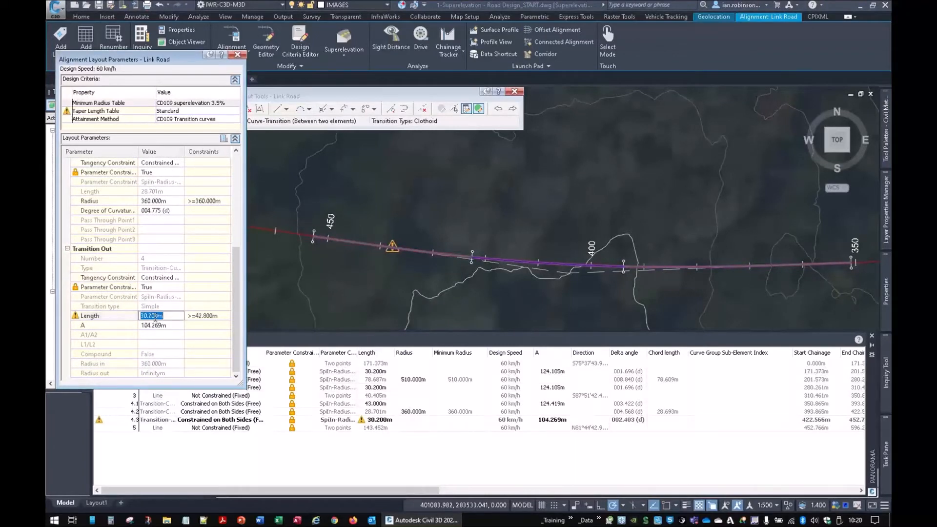
type("43")
key("Return")
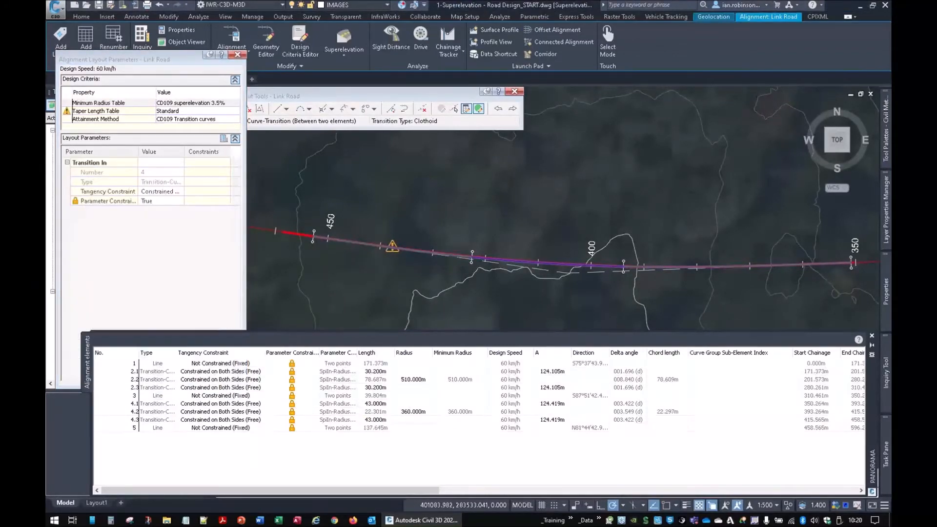
left_click(237, 54)
scroll(596, 289, "down", 4)
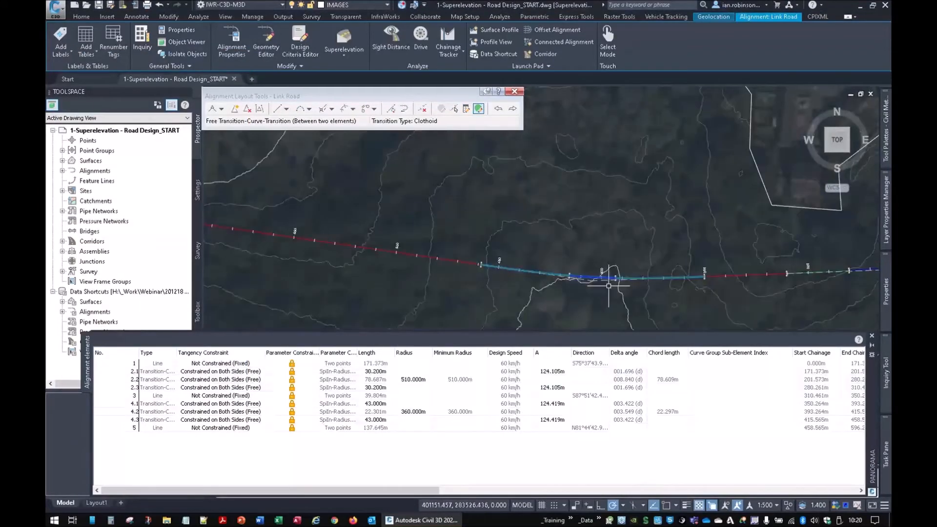
left_click(512, 92)
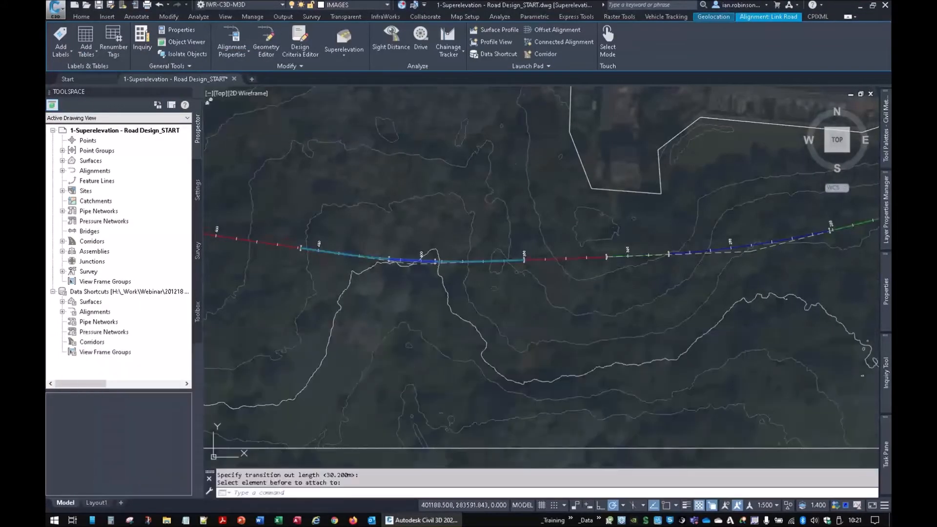
- Add a surface profile of Existing Ground LIDAR 5M along the full Link Road alignment
scroll(482, 307, "down", 4)
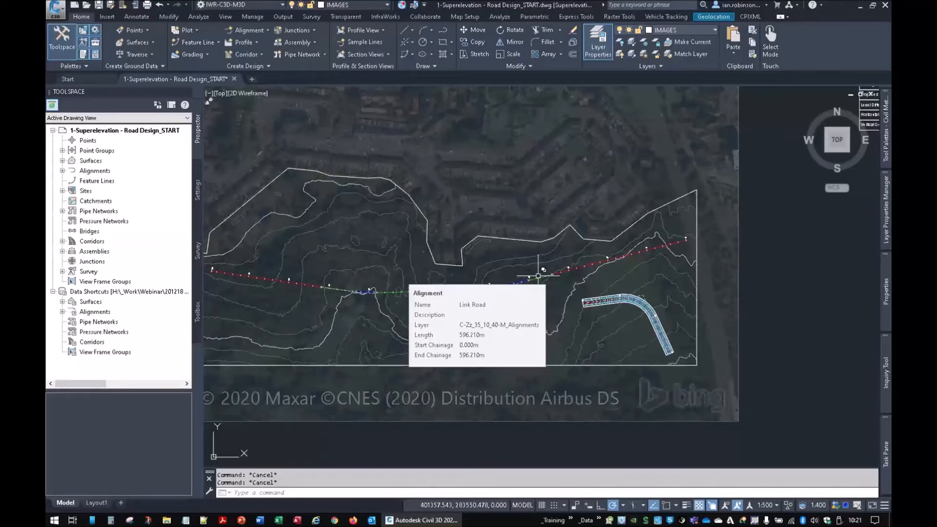
left_click(250, 43)
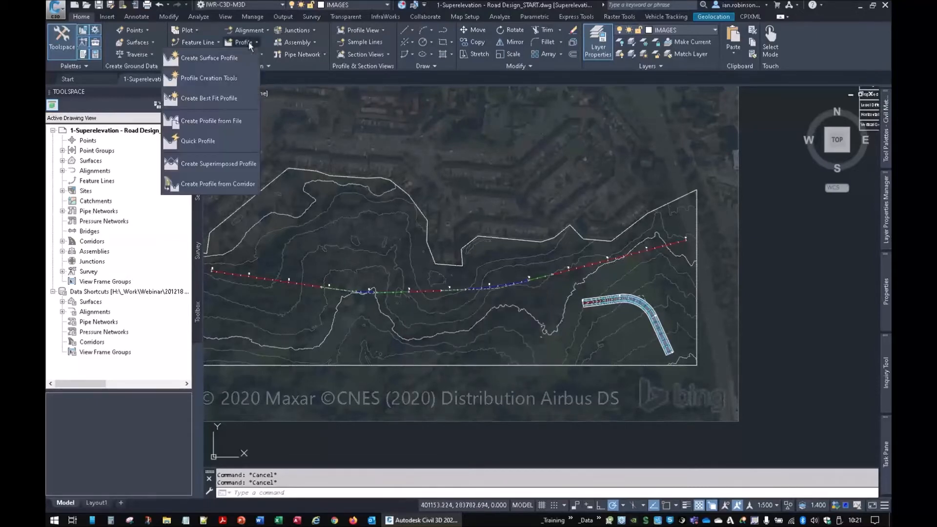
left_click(216, 60)
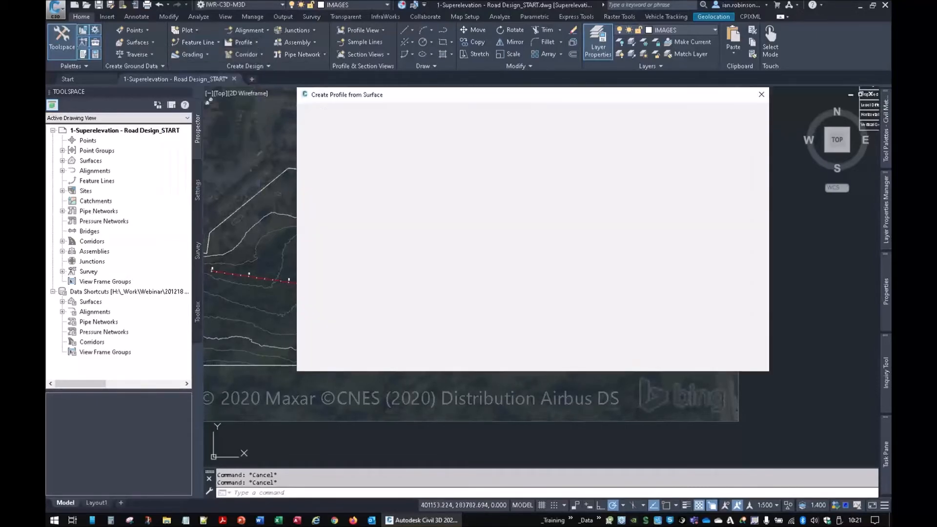
left_click(350, 124)
left_click(338, 130)
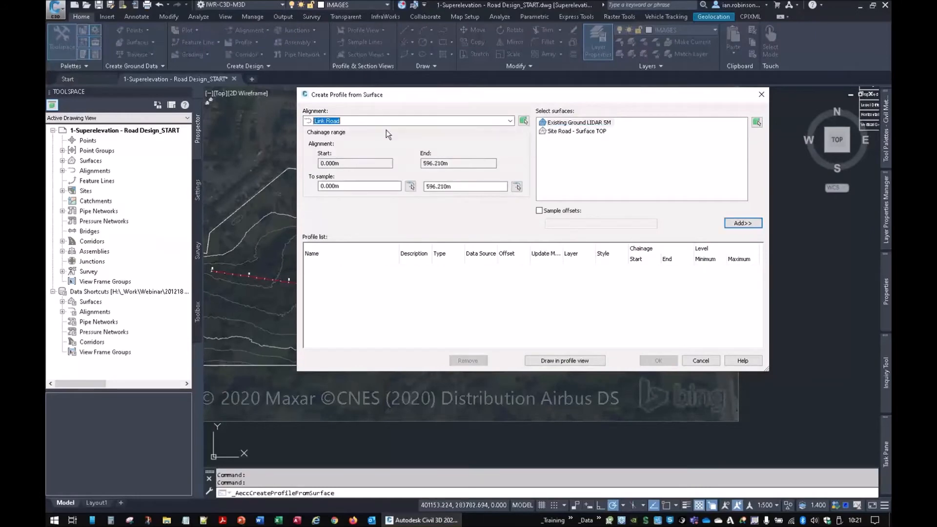
left_click(573, 123)
left_click(743, 223)
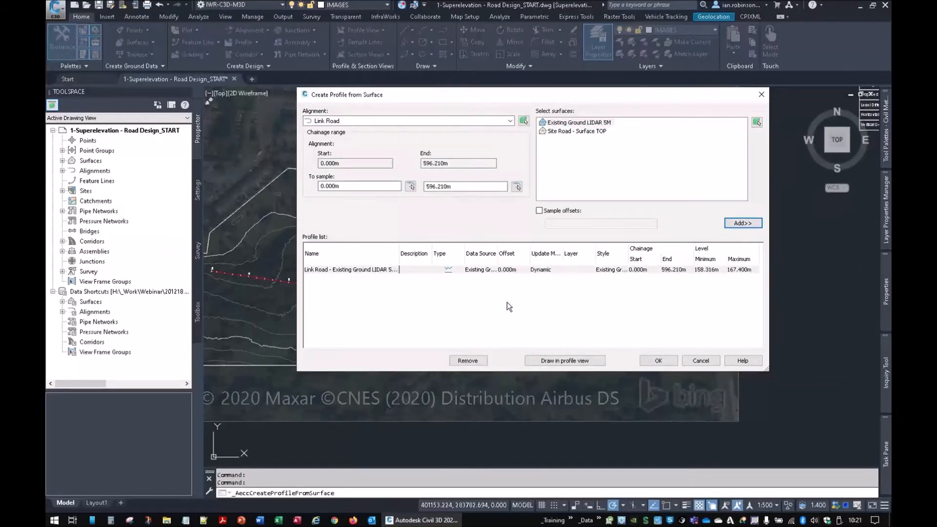
- Draw the Link Road profile in a 5x Exaggeration profile view, placed level with and beyond the end of the Site Road longsection
left_click(542, 360)
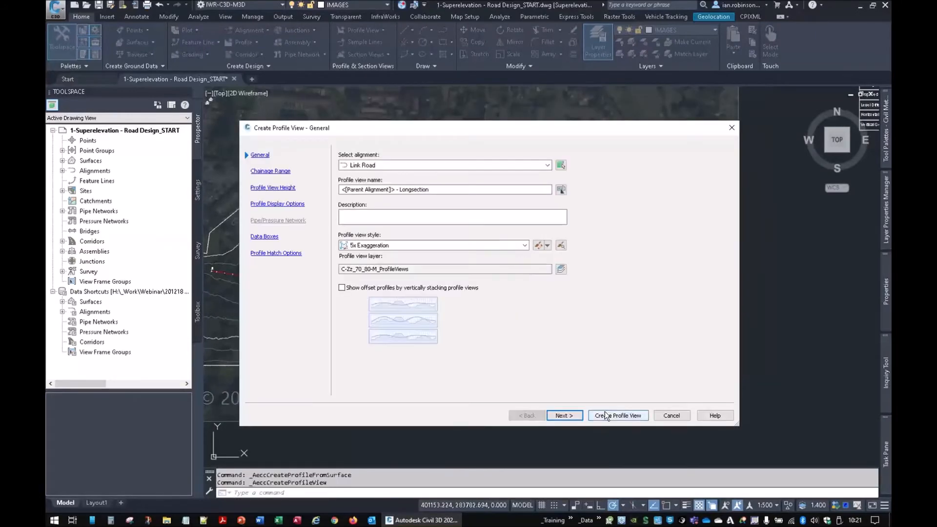
left_click(618, 415)
scroll(561, 297, "down", 4)
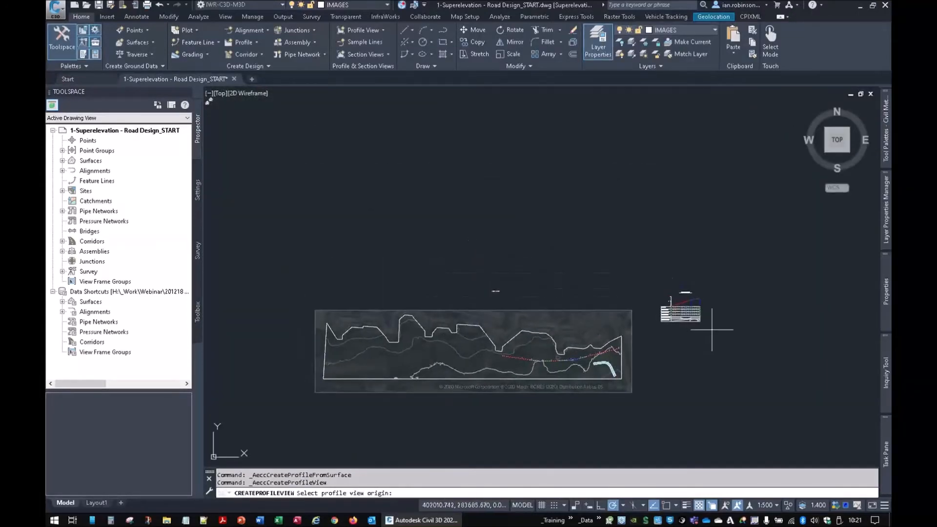
middle_click_drag(721, 316, 598, 316)
scroll(598, 315, "up", 1)
key("F3")
scroll(589, 307, "up", 3)
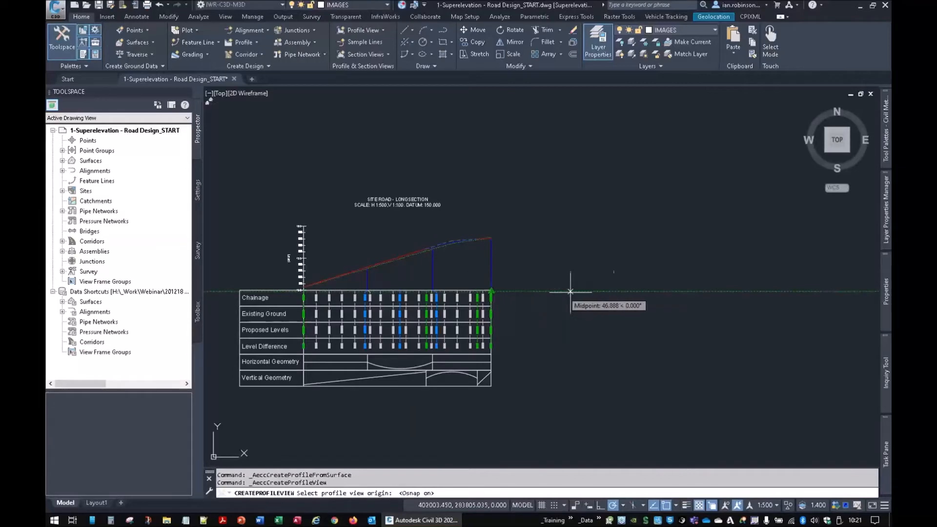
left_click(706, 292)
- Create a layout profile on the Link Road longsection using criteria-based design with the CD109 - Single Carriageway check set and no criteria file
middle_click_drag(570, 318, 363, 360)
scroll(560, 320, "down", 2)
middle_click_drag(603, 320, 424, 321)
scroll(514, 330, "up", 2)
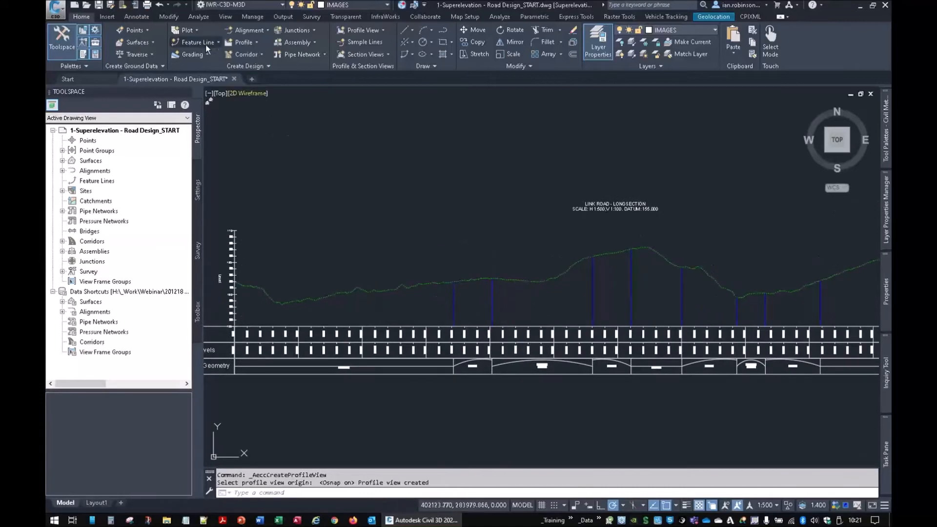
left_click(243, 43)
left_click(235, 81)
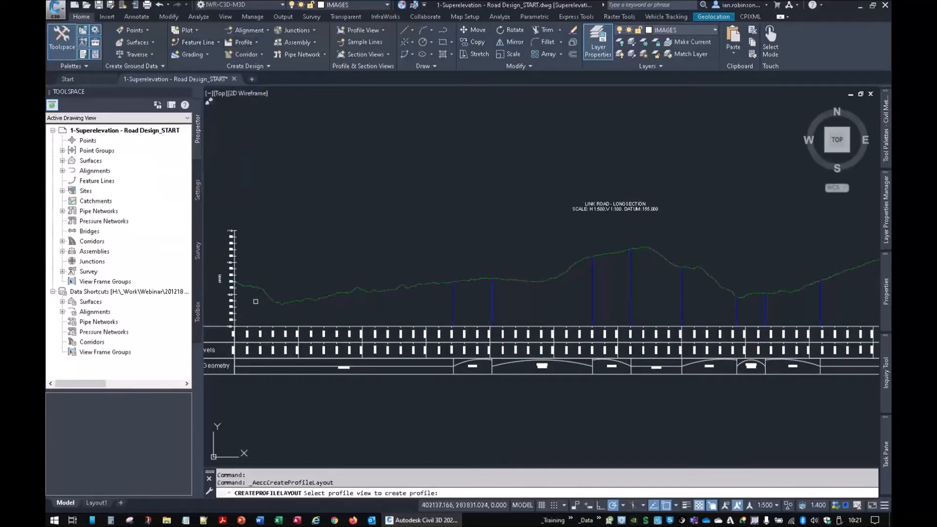
left_click(268, 318)
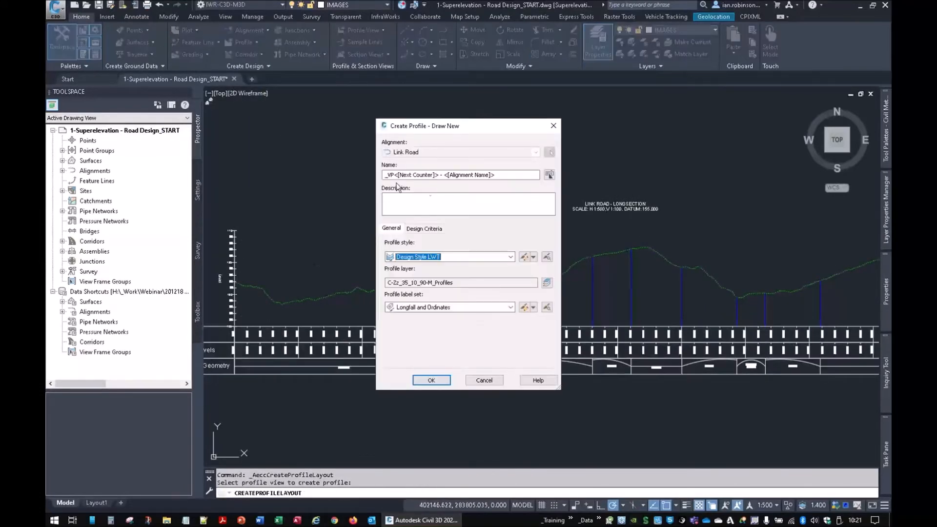
left_click(417, 229)
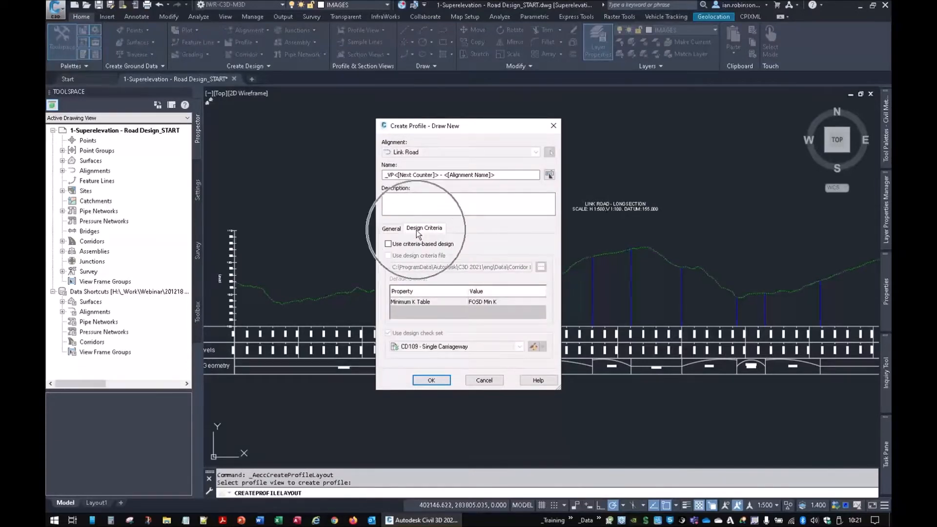
left_click(391, 245)
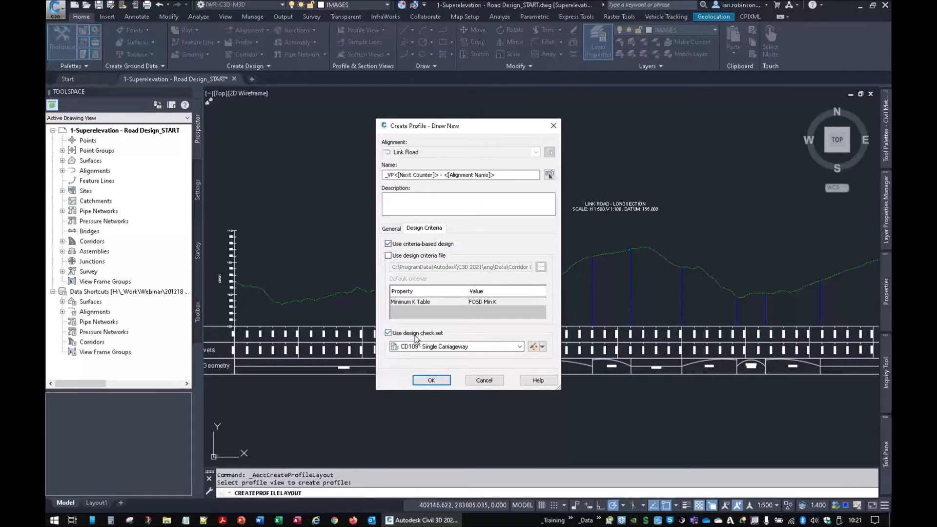
left_click(449, 346)
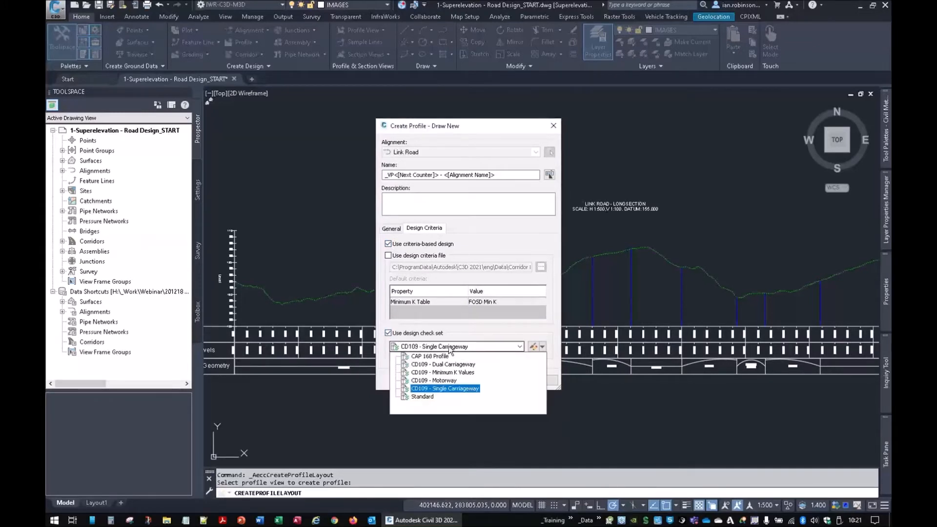
left_click(449, 390)
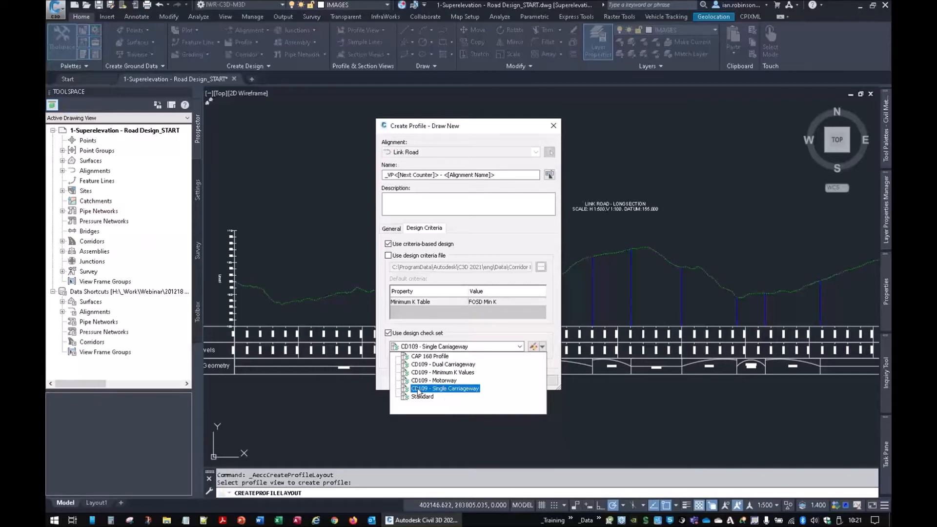
left_click(435, 388)
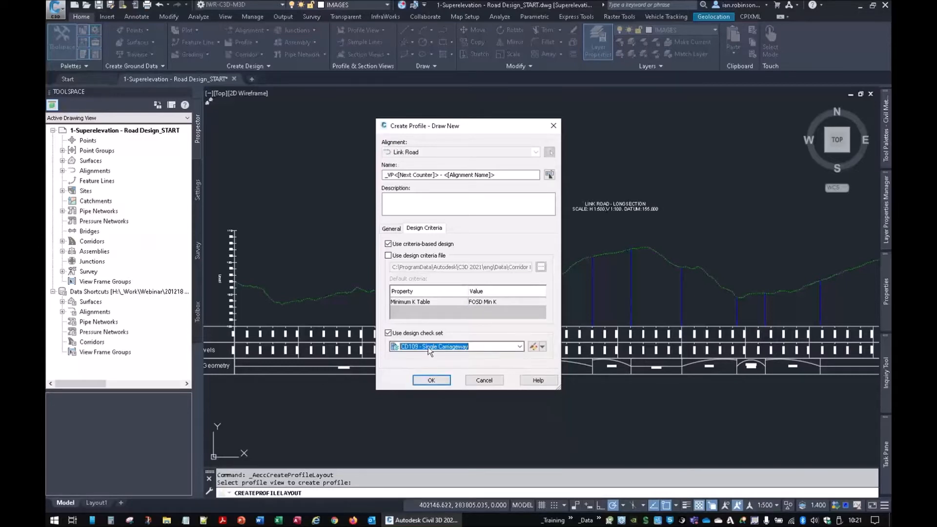
left_click(438, 379)
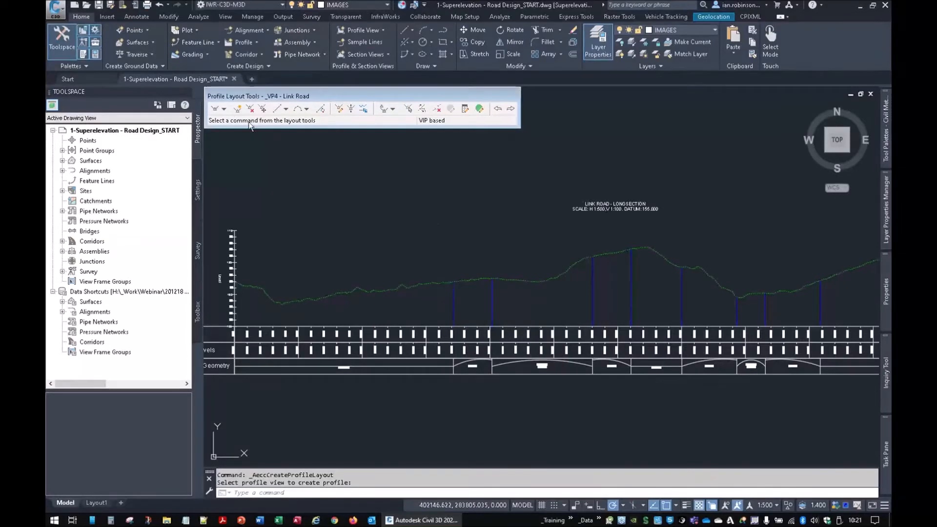
- Draw the design profile's straights from the start to the end of the ground line, with intersection points near chainages 90, 242 and 321 m
left_click(215, 109)
scroll(264, 304, "up", 8)
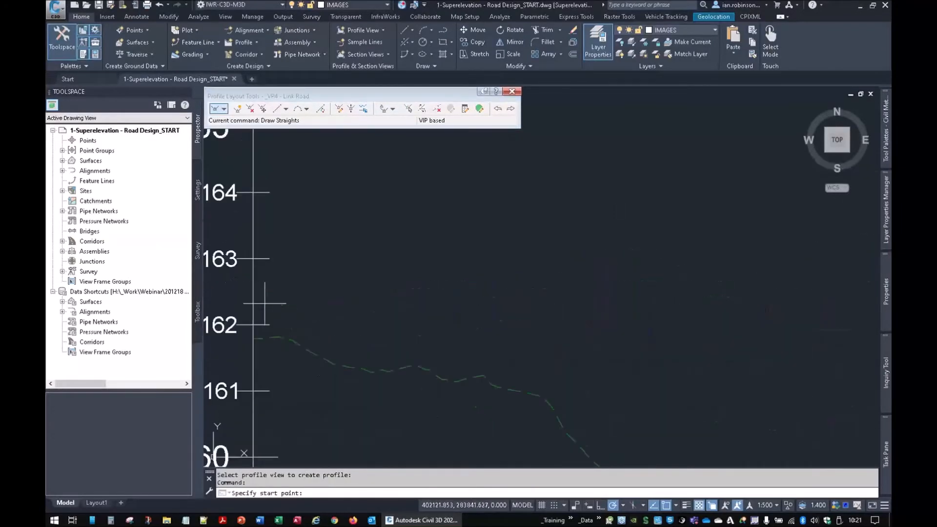
left_click(257, 337)
scroll(473, 345, "down", 6)
scroll(473, 344, "down", 6)
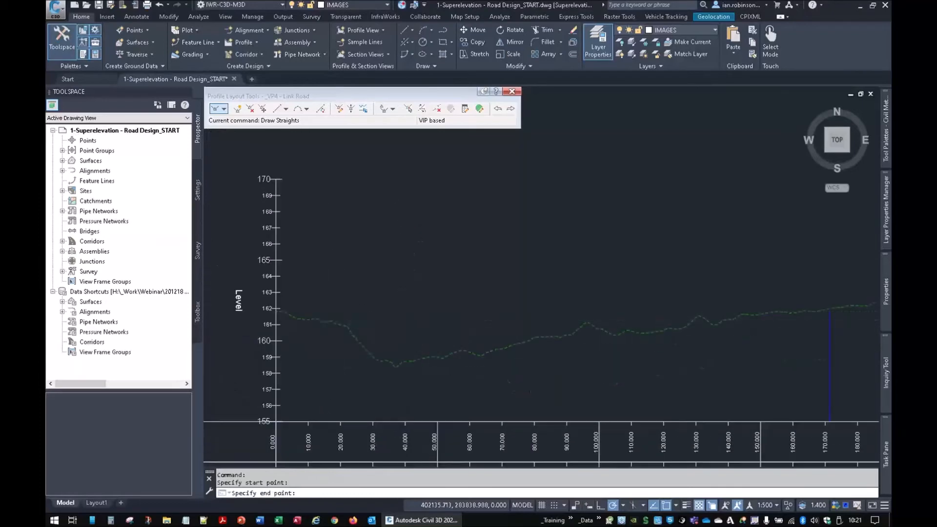
left_click(409, 320)
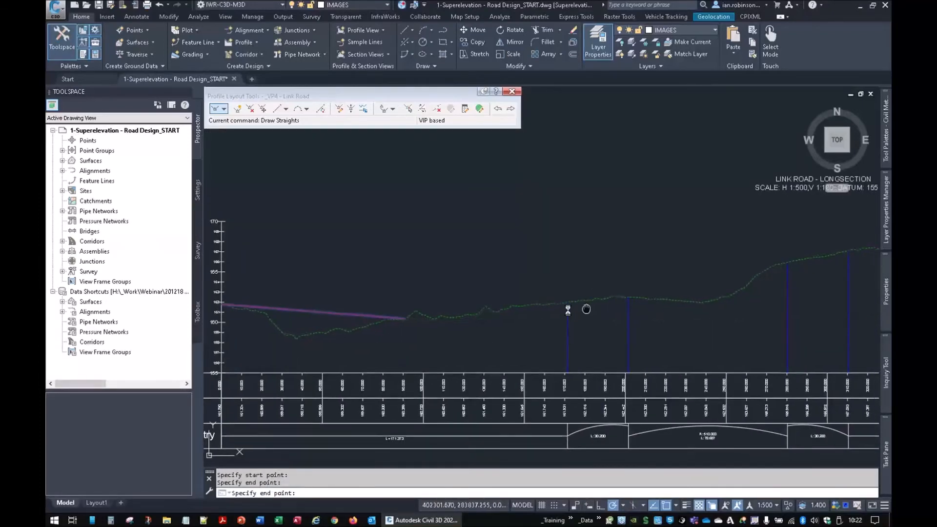
middle_click_drag(569, 309, 439, 324)
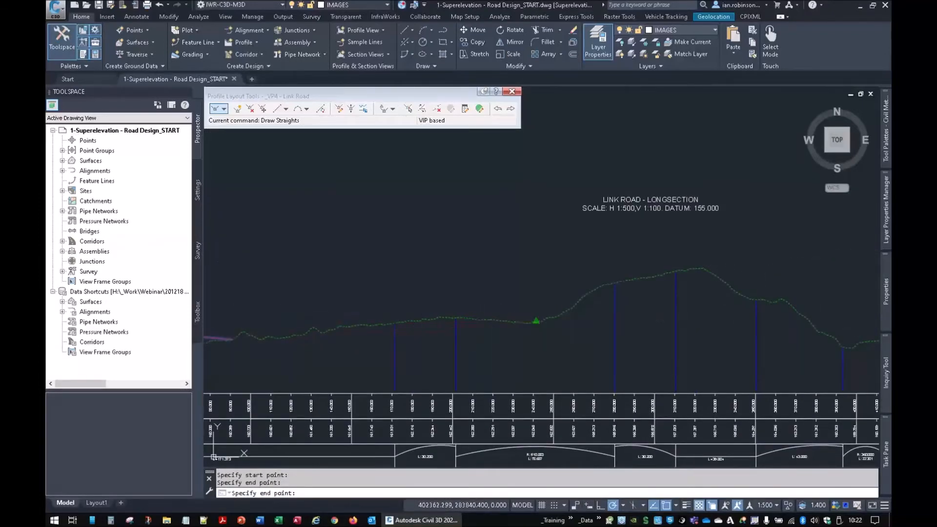
left_click(700, 269)
middle_click_drag(809, 298, 193, 261)
key("Return")
- Check the design warning on the steep middle straight, and raise its lower intersection point to give a gradient of about 5.6%
scroll(508, 274, "down", 4)
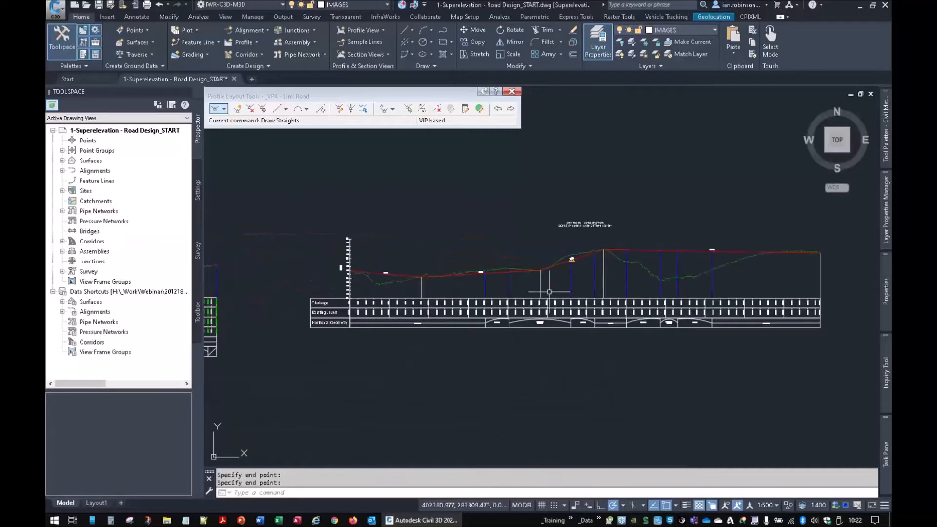
scroll(571, 259, "up", 8)
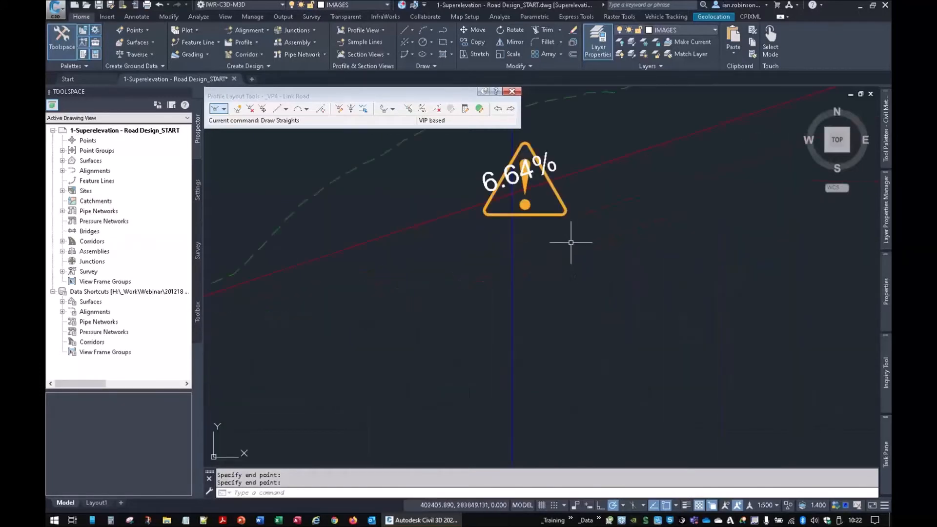
middle_click_drag(551, 213, 567, 296)
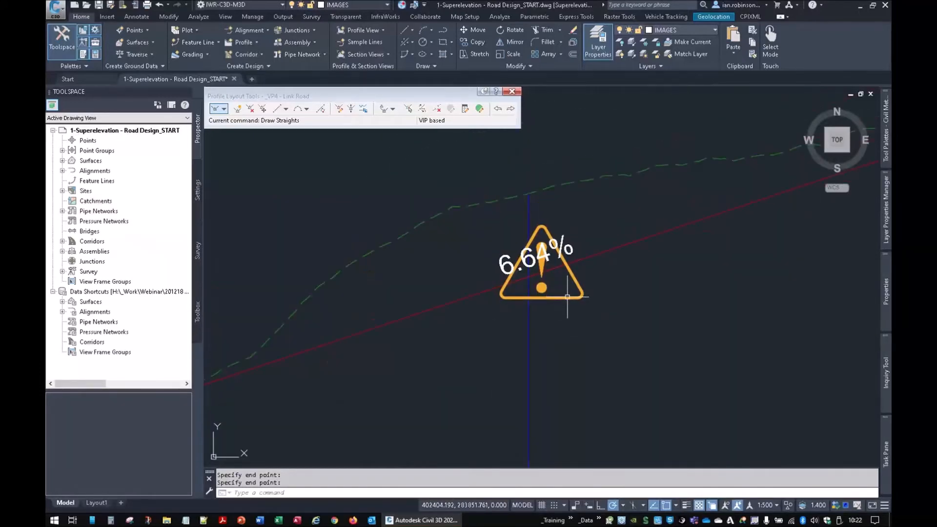
mouse_move(568, 297)
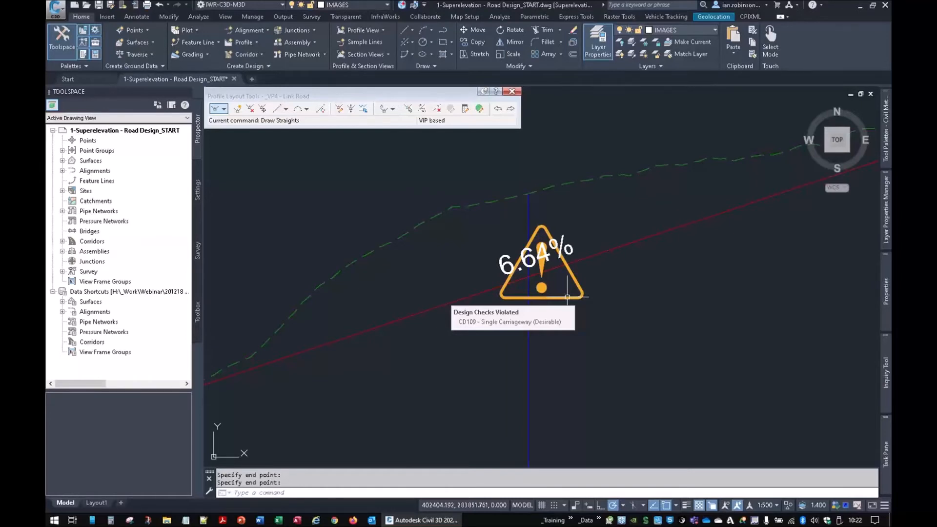
scroll(567, 296, "down", 3)
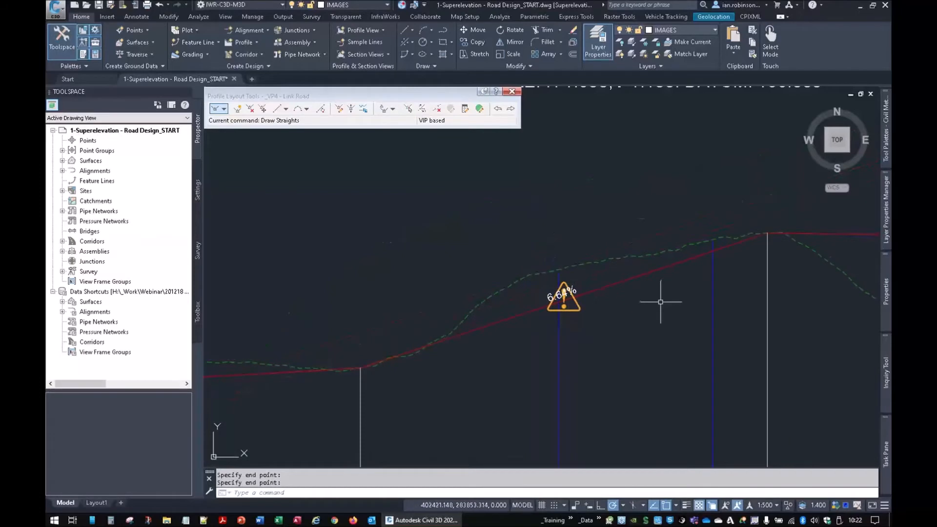
key("Return")
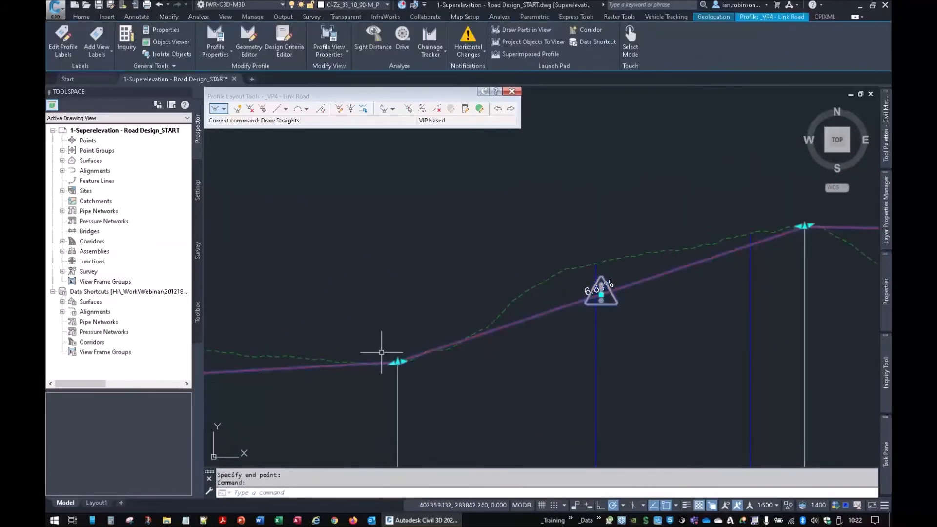
left_click(398, 363)
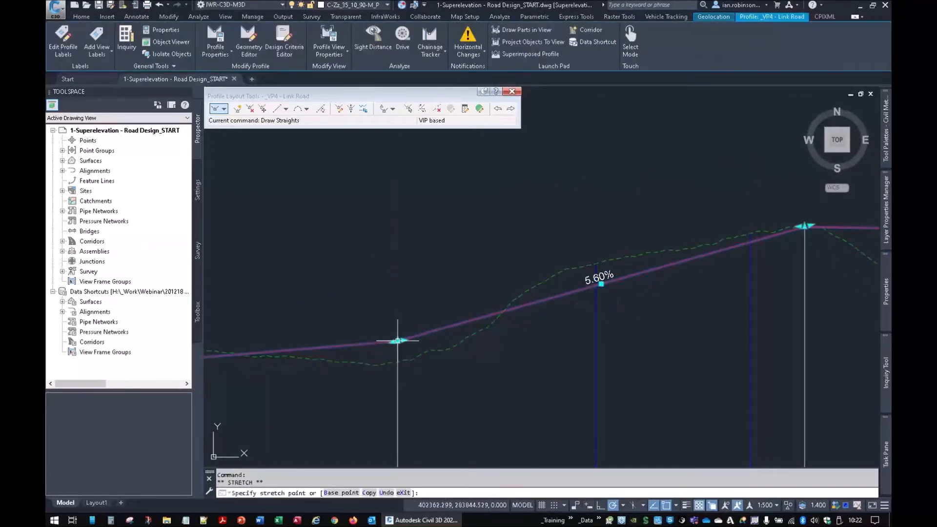
scroll(602, 286, "up", 6)
scroll(602, 285, "down", 6)
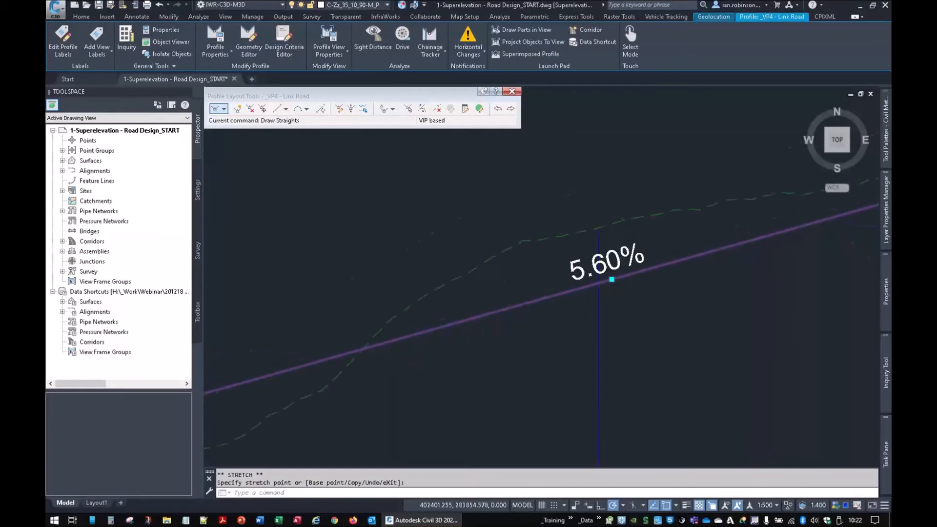
- Lower the same intersection point until the straight's gradient is about 13.4%, and examine which design checks are violated
left_click(397, 345)
left_click(399, 345)
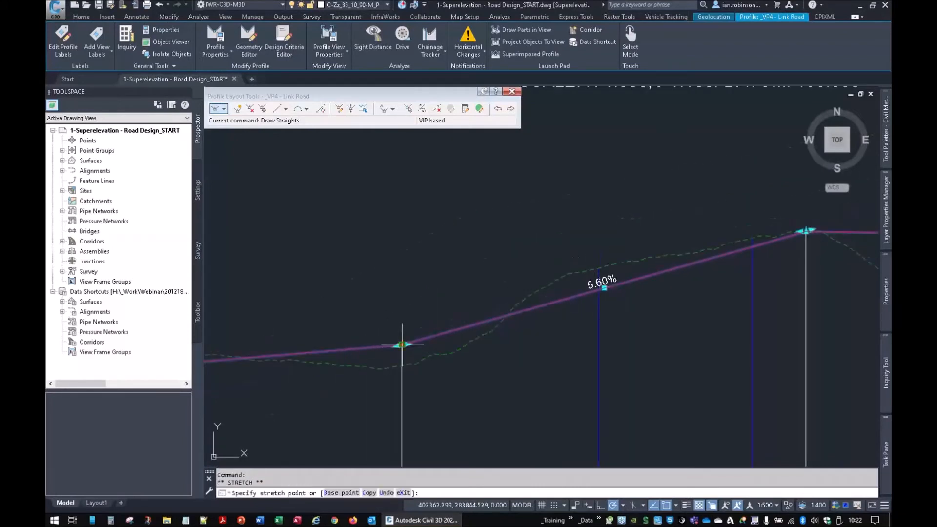
left_click(405, 387)
scroll(405, 387, "down", 2)
middle_click_drag(406, 387, 417, 273)
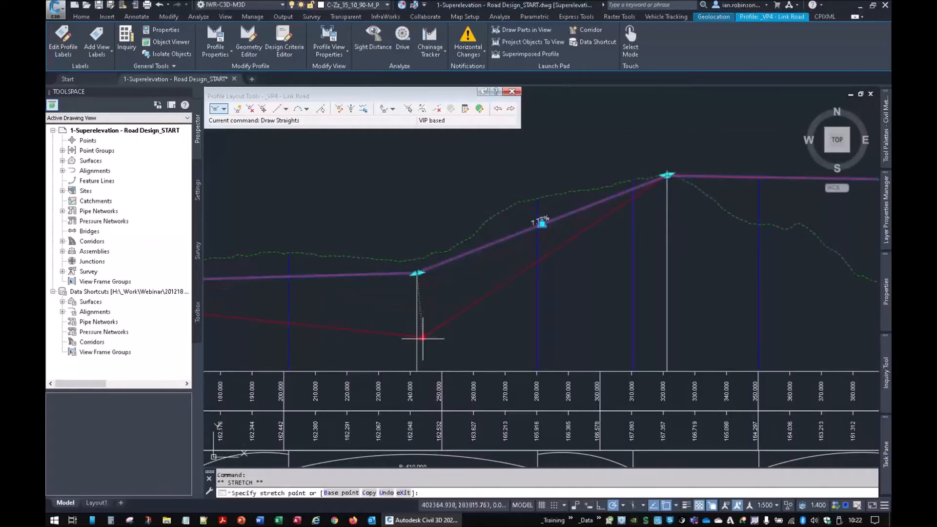
left_click(424, 338)
scroll(549, 262, "up", 6)
key("Escape")
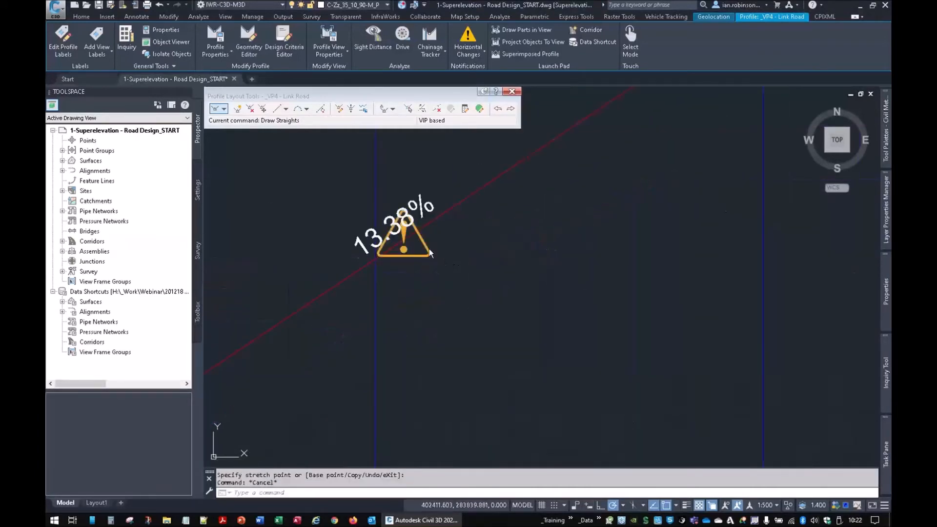
mouse_move(426, 249)
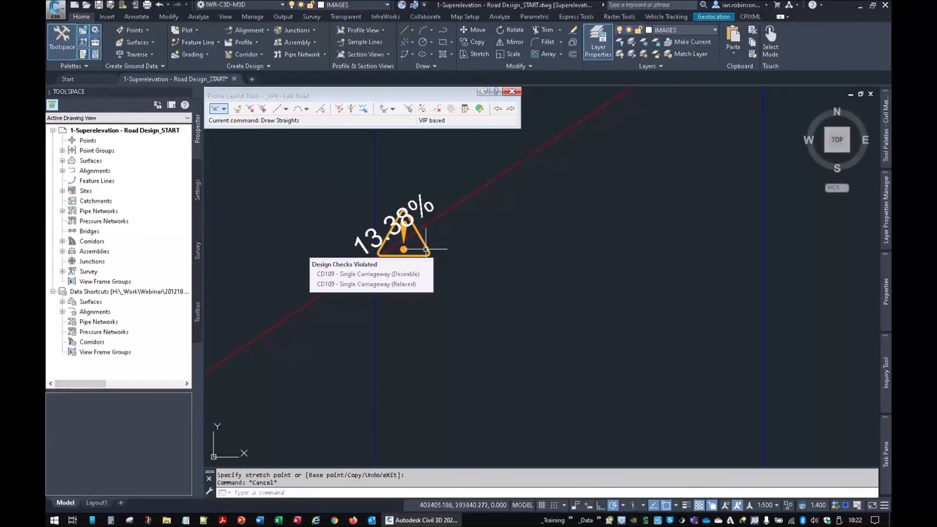
- Raise the lower intersection point back near the ground line at about chainage 252 m, giving the steep straight a gradient of about 5.84%
scroll(426, 249, "down", 5)
scroll(460, 324, "up", 3)
left_click(472, 287)
left_click(460, 287)
scroll(463, 220, "down", 5)
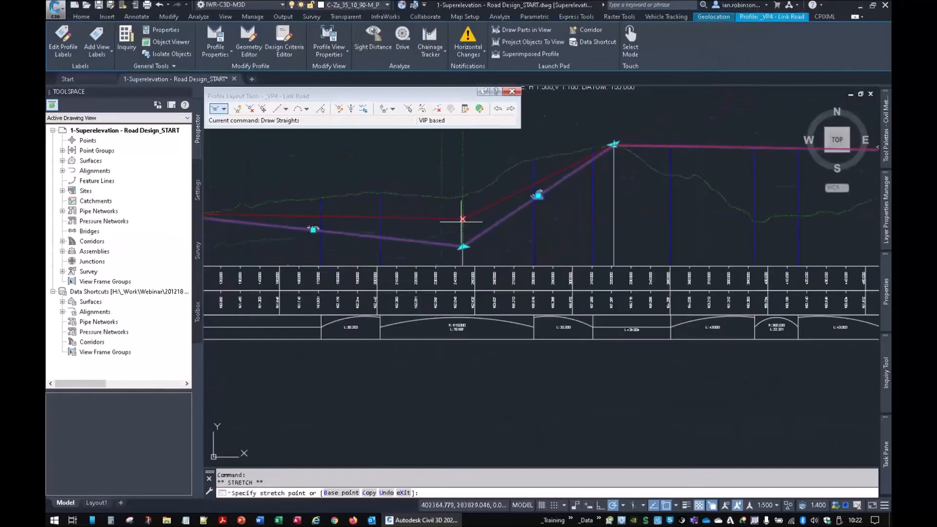
middle_click_drag(463, 220, 418, 299)
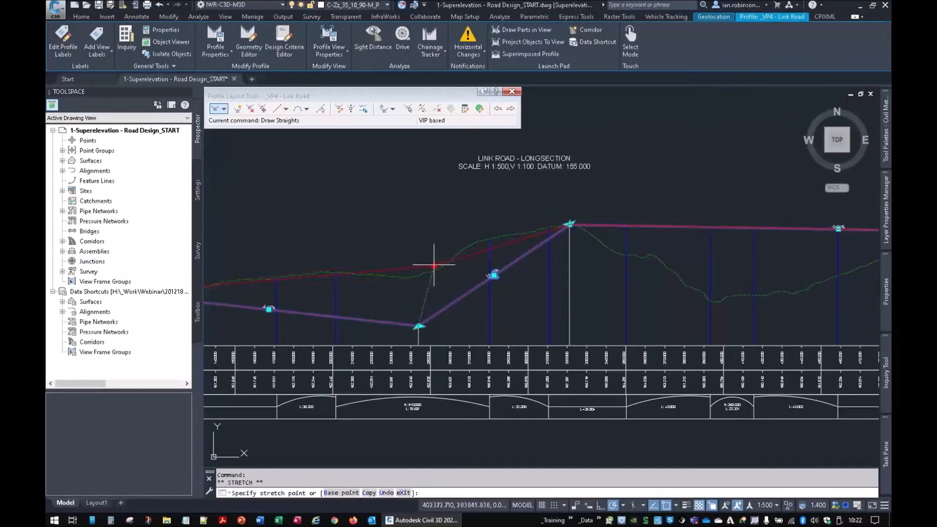
left_click(434, 265)
- Add a free parabolic vertical curve with a K value of 25 between the first and second straights
middle_click_drag(434, 265, 747, 226)
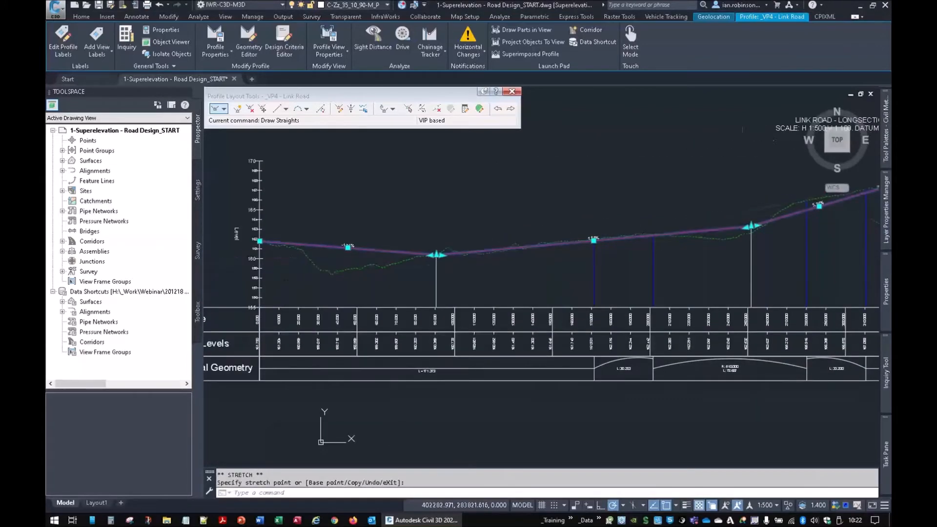
left_click(307, 110)
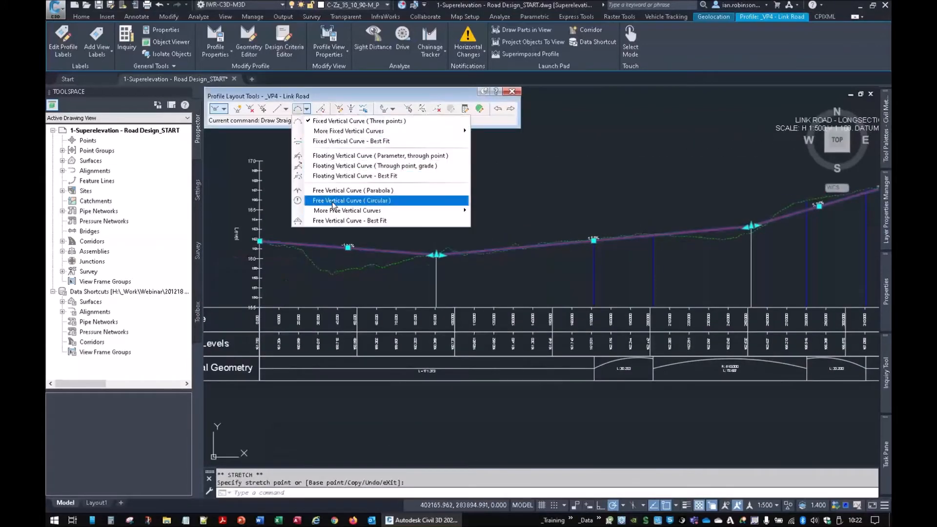
left_click(333, 191)
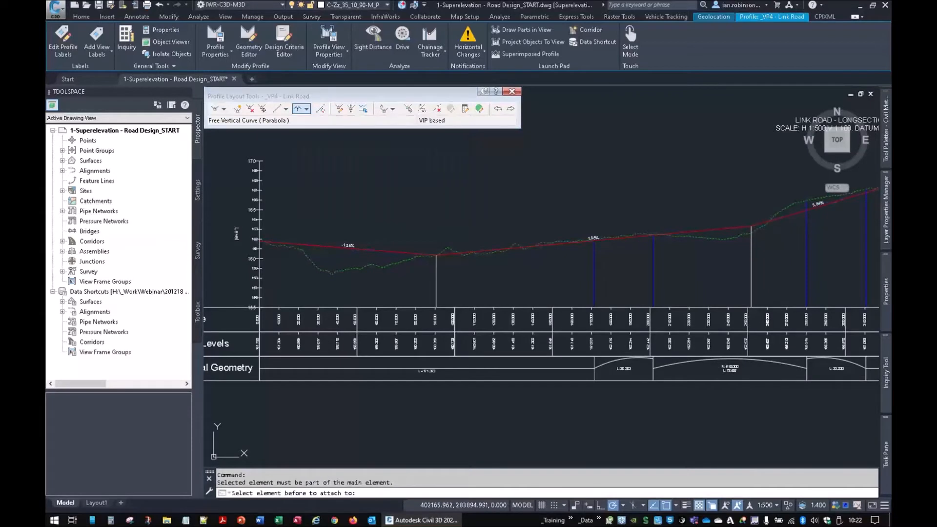
scroll(398, 268, "up", 3)
left_click(401, 243)
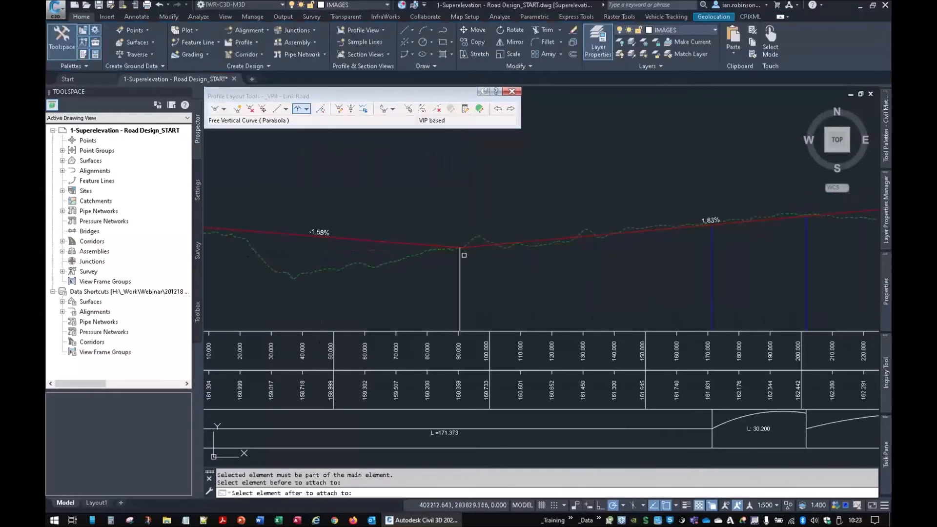
left_click(475, 246)
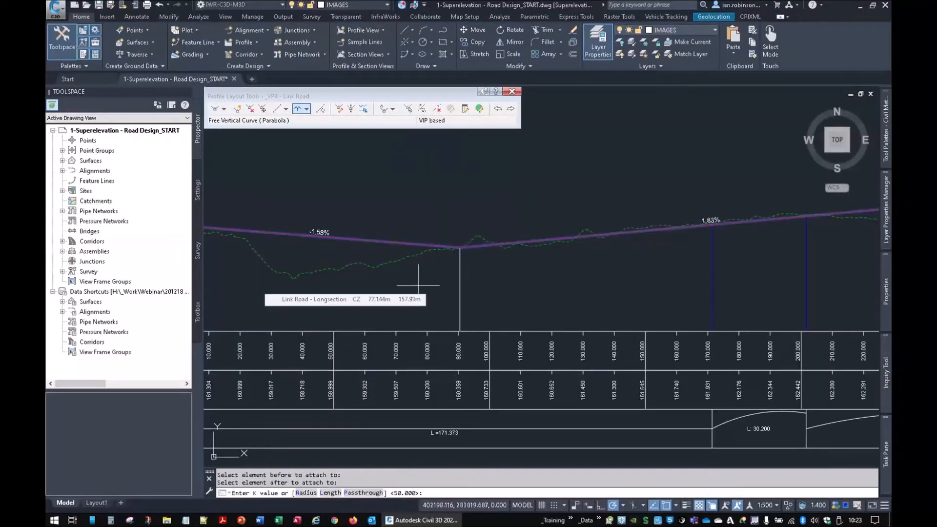
type("k")
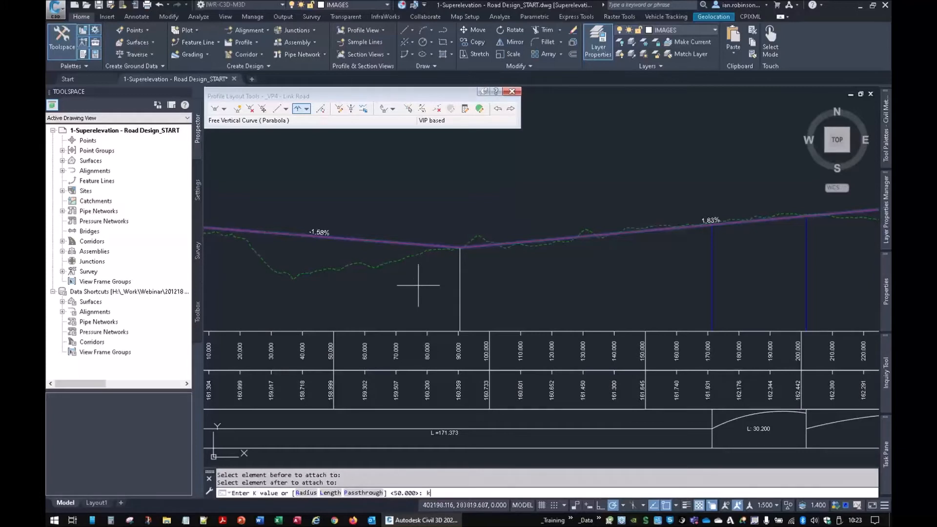
key("Return")
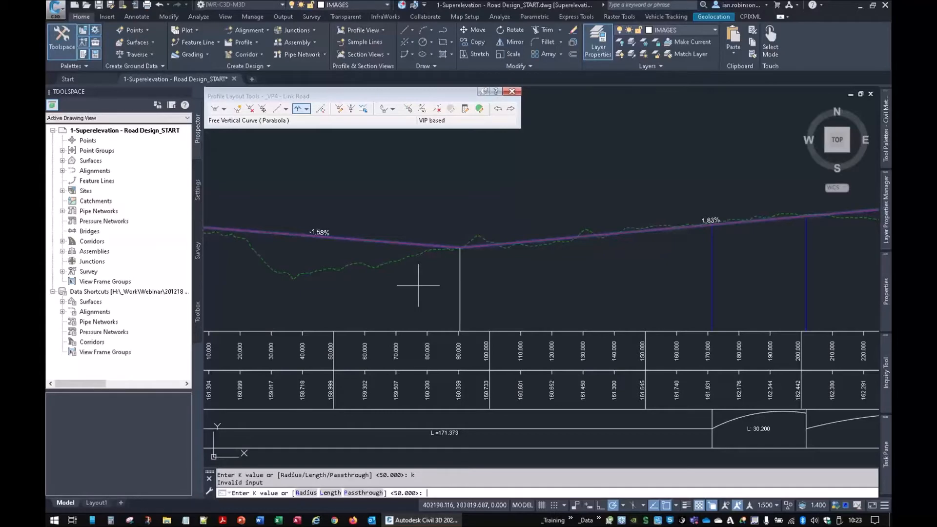
type("25")
key("Return")
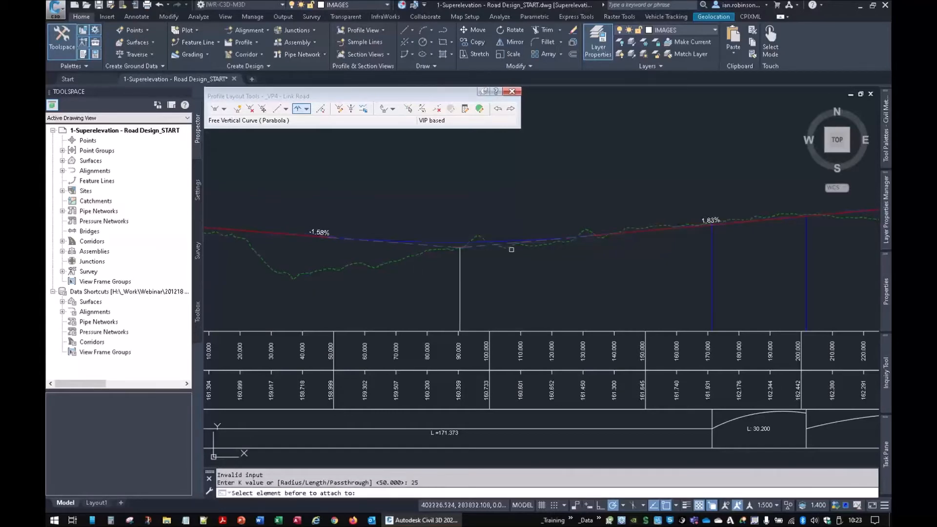
- Add a free parabolic sag curve with a K value of 10 between the second and third straights
middle_click_drag(751, 241, 440, 282)
left_click(610, 246)
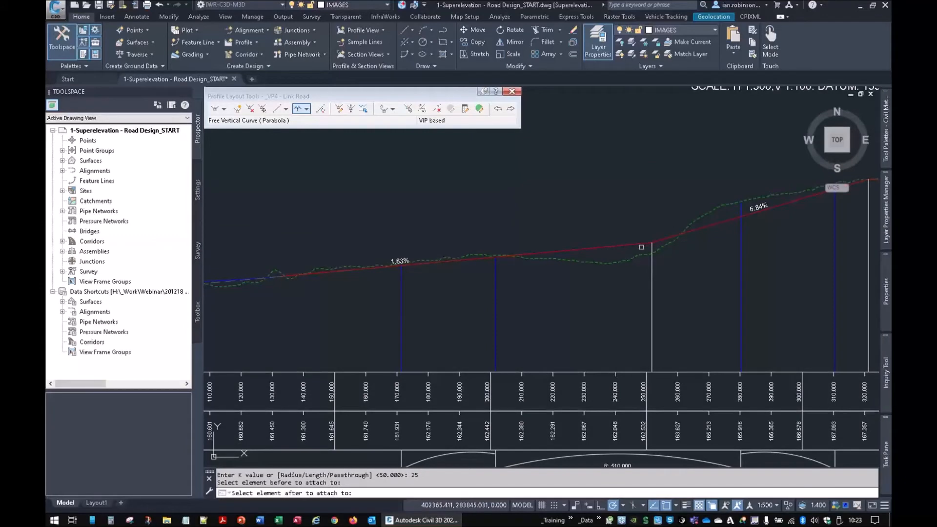
left_click(668, 239)
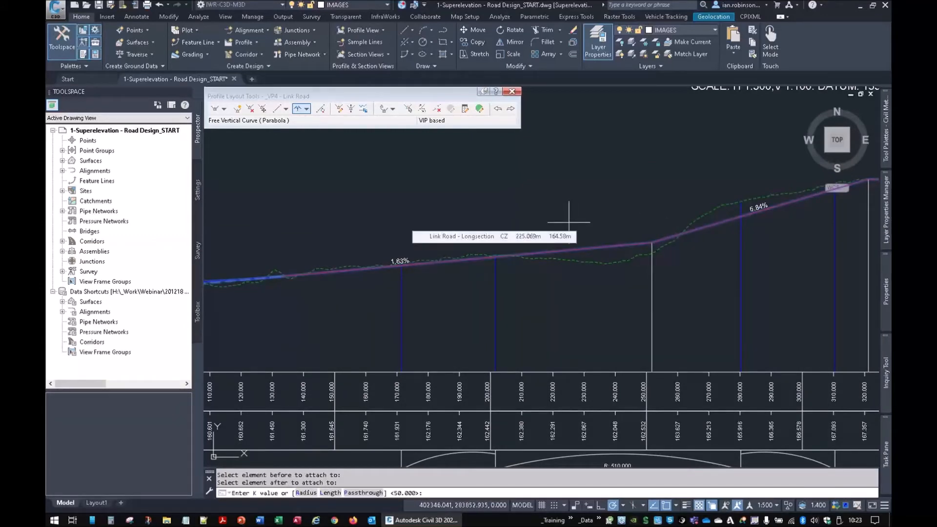
type("10")
key("Return")
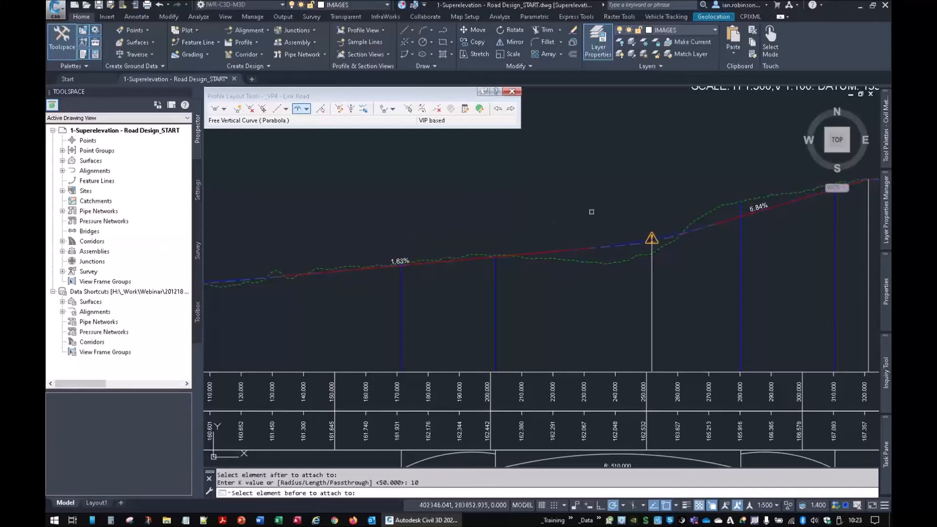
- Add a free parabolic crest curve with a K value of 10 between the third and fourth straights, and end the curve command
middle_click_drag(757, 253, 457, 295)
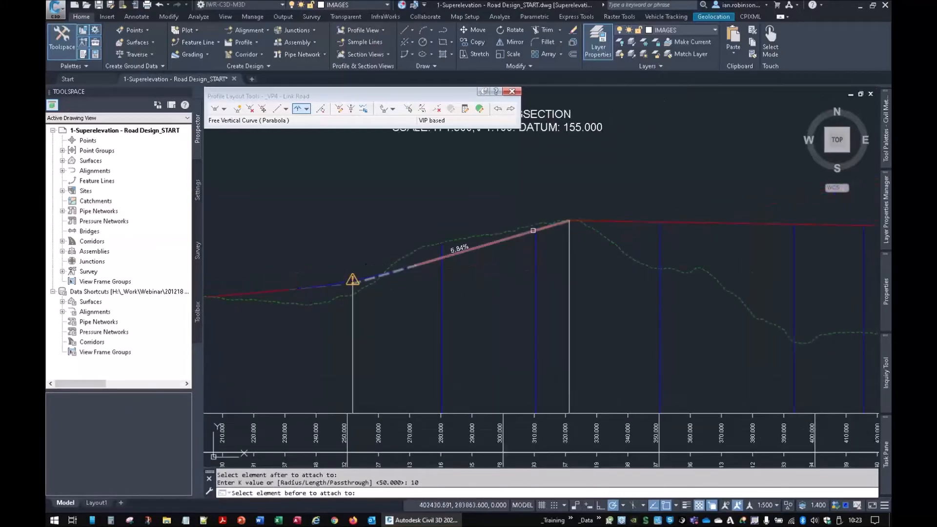
left_click(464, 252)
left_click(664, 222)
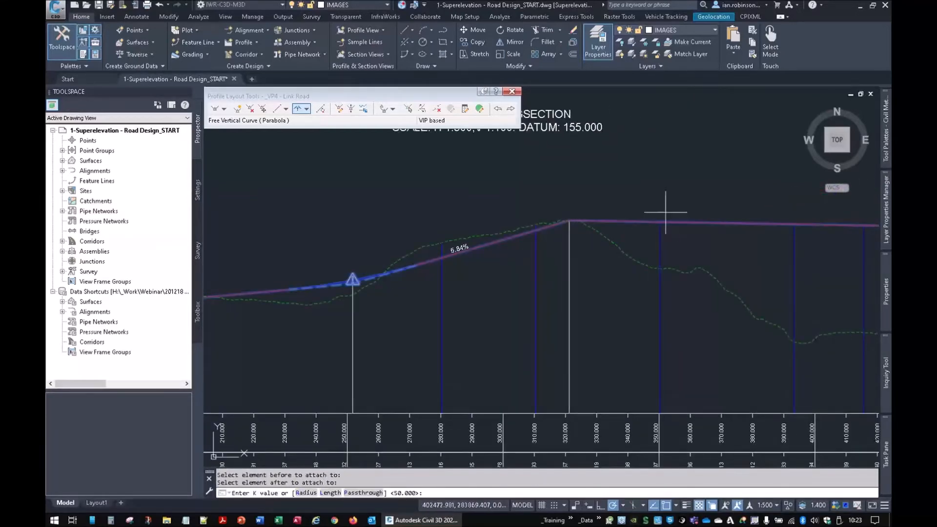
type("10")
key("Return")
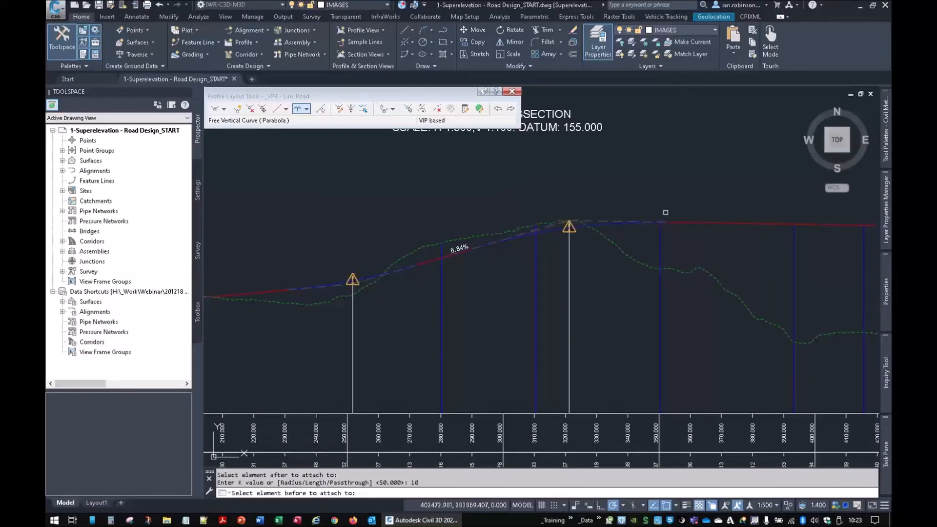
key("Return")
- Check the second sag curve's design warning, and move its and the crest's intersection points to about chainages 236 and 359 m
middle_click_drag(387, 288, 531, 268)
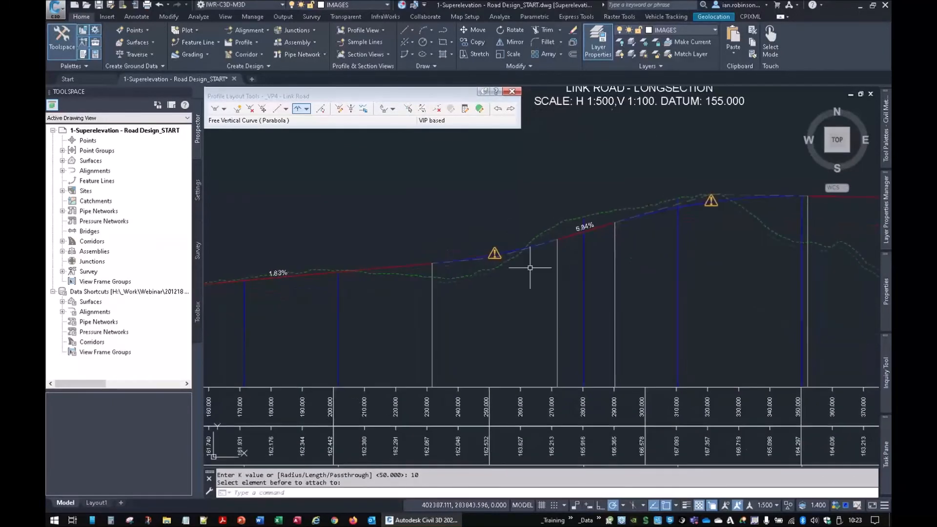
scroll(501, 230, "up", 2)
mouse_move(497, 237)
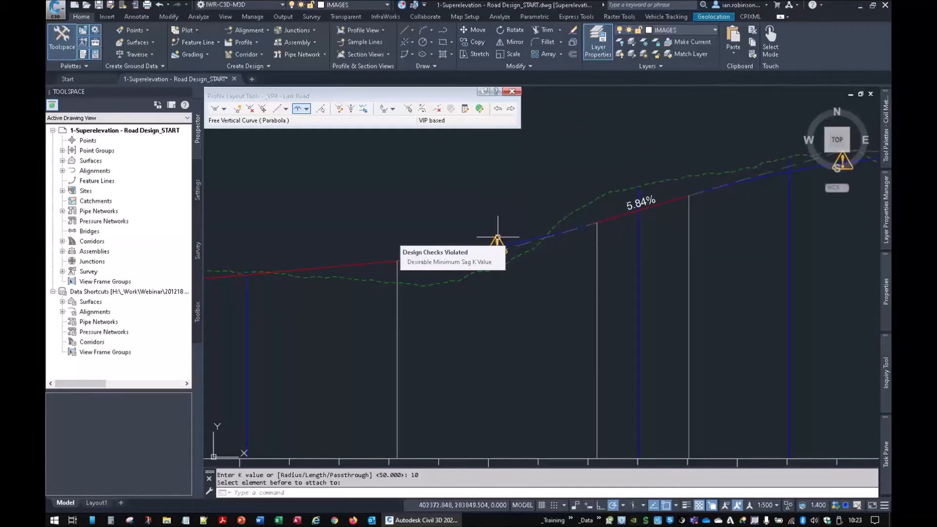
left_click(673, 199)
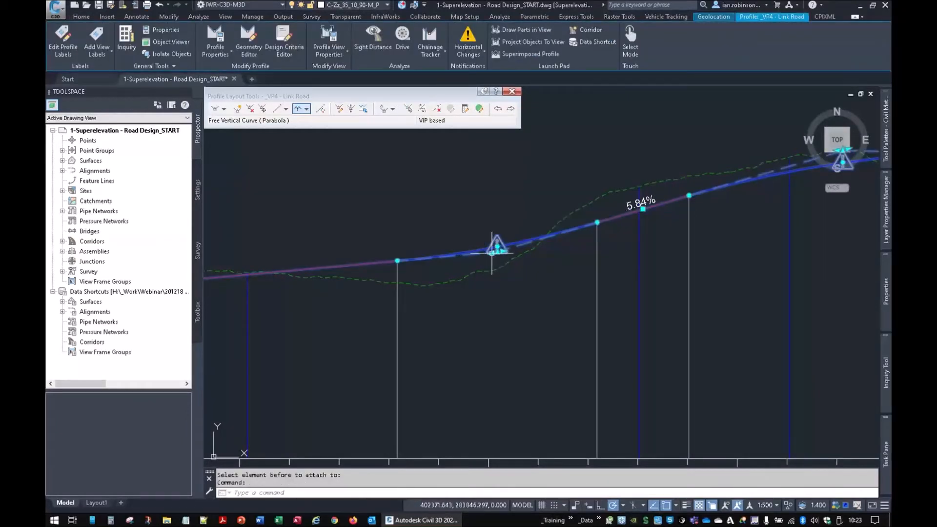
left_click(501, 253)
left_click(421, 273)
middle_click_drag(670, 273, 388, 315)
left_click(559, 202)
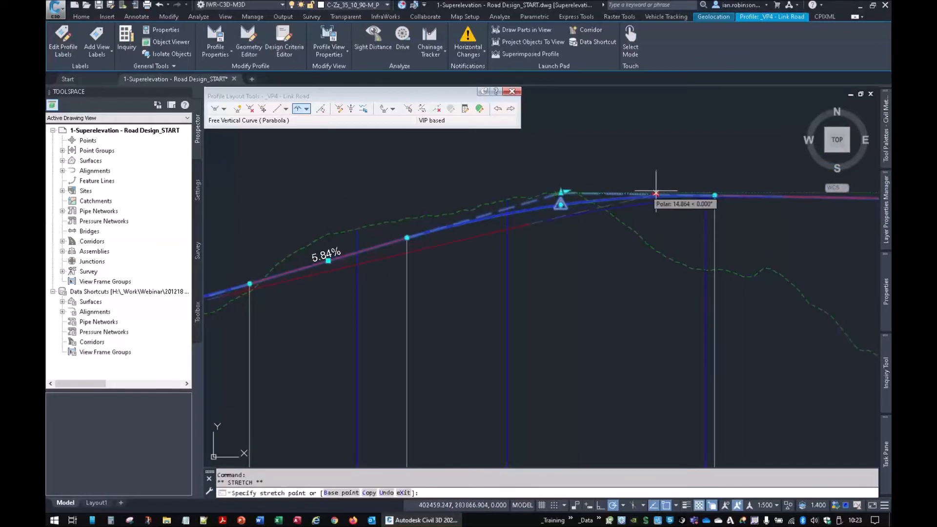
left_click(749, 194)
- Show the profile's element table and set the K value of the second sag curve to 17
left_click(479, 108)
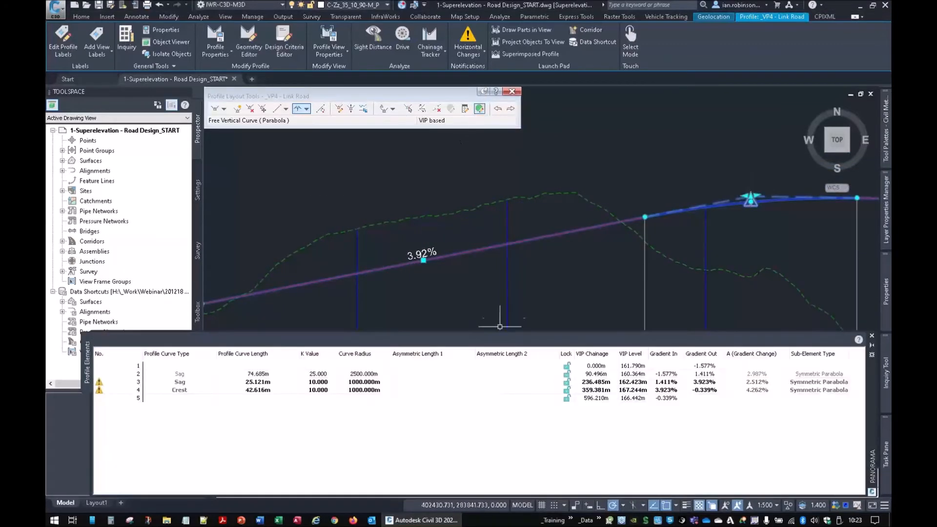
left_click(317, 383)
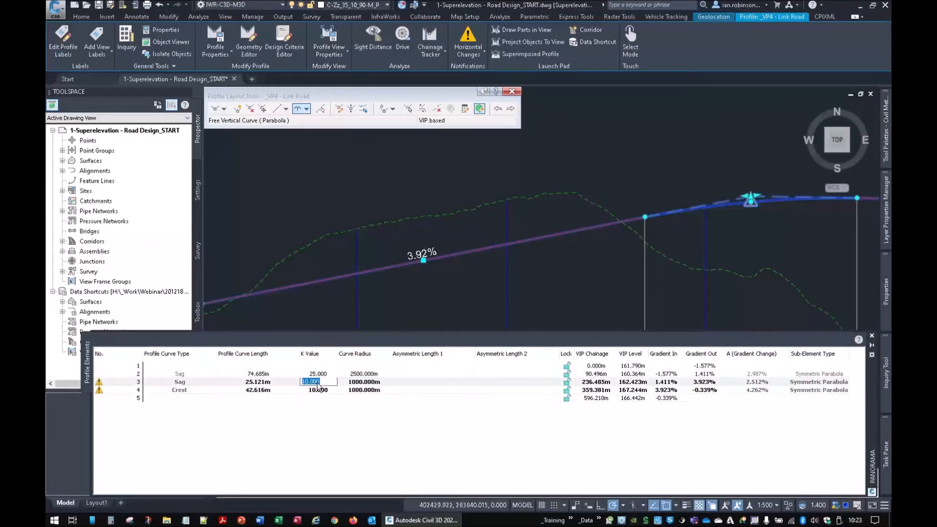
key("Escape")
scroll(435, 215, "down", 1)
middle_click_drag(372, 252, 511, 238)
left_click(320, 382)
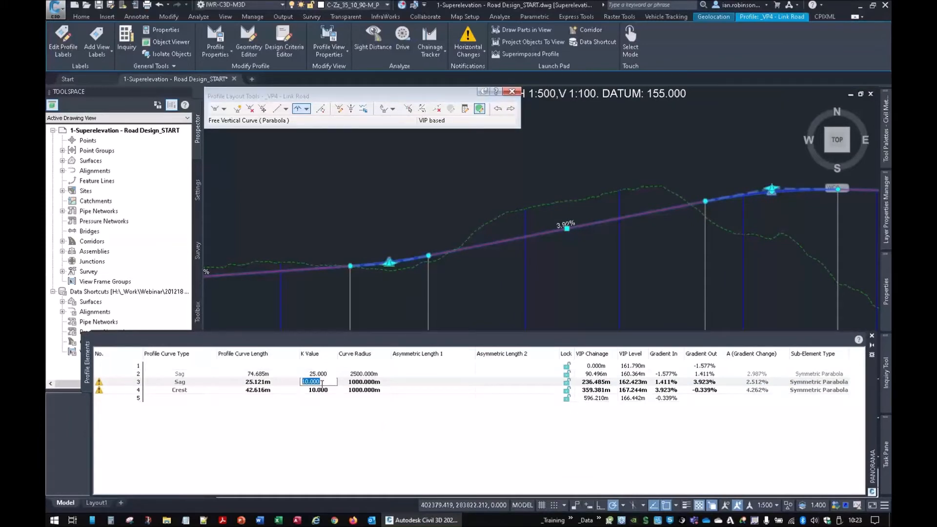
type("17")
key("Return")
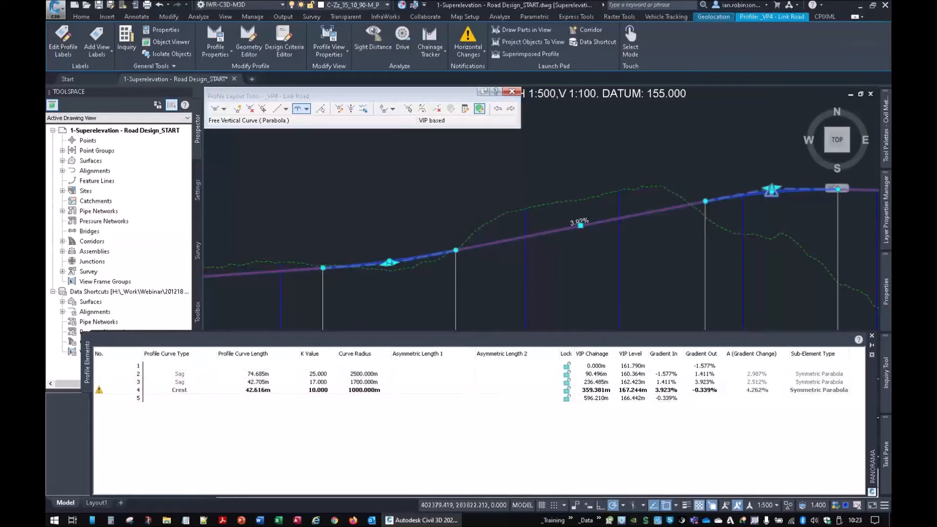
- Set the crest curve's K value to 17, and close the element table and profile layout tools
left_click(322, 390)
type("17")
key("Return")
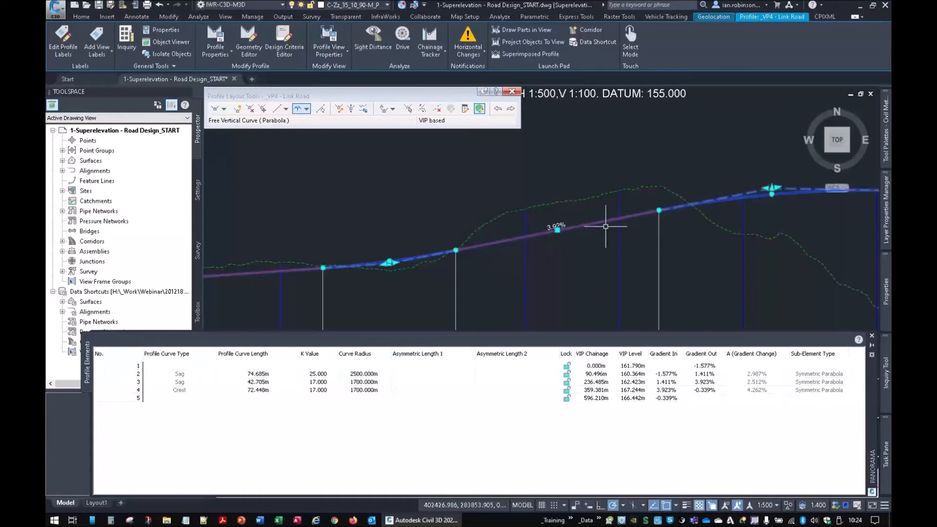
middle_click_drag(605, 226, 463, 255)
key("Escape")
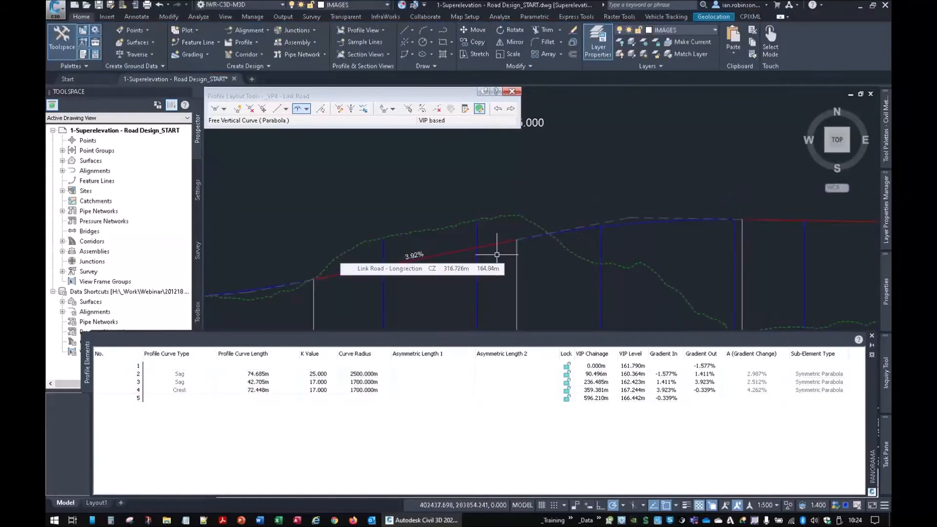
key("Escape")
key("Escape")
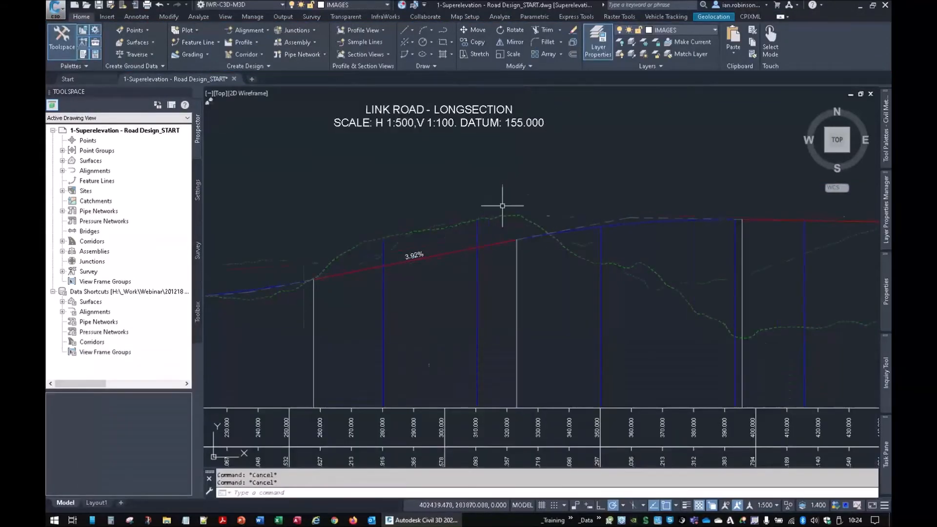
- Open the band settings in the properties of the Link Road longsection's profile view
scroll(512, 252, "down", 3)
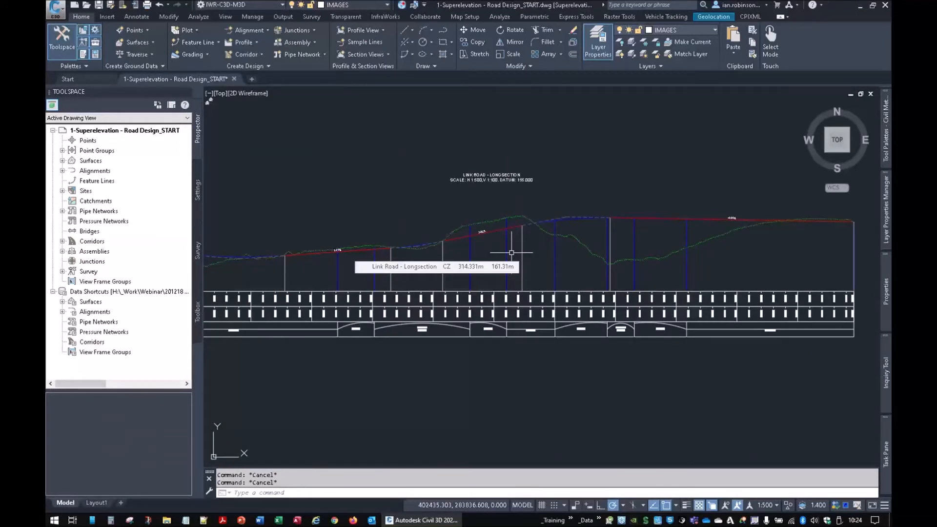
scroll(512, 252, "down", 2)
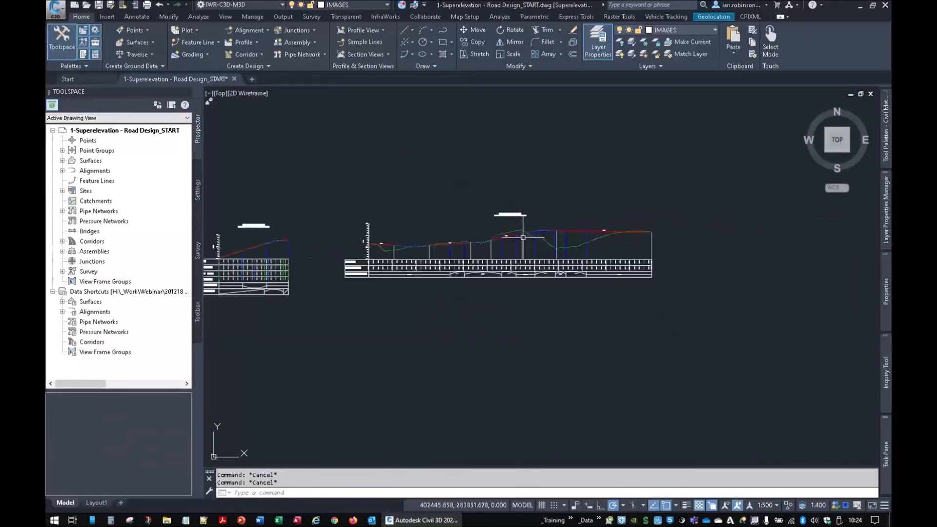
scroll(439, 309, "down", 2)
middle_click_drag(418, 338, 525, 246)
middle_click_drag(364, 283, 586, 265)
middle_click_drag(639, 232, 357, 303)
scroll(427, 242, "up", 8)
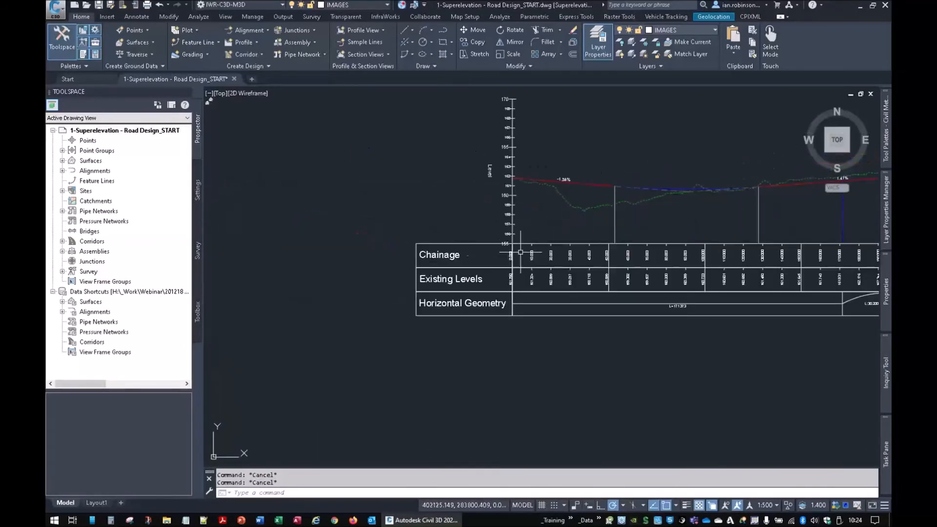
left_click(511, 317)
middle_click_drag(579, 340, 468, 371)
left_click(329, 39)
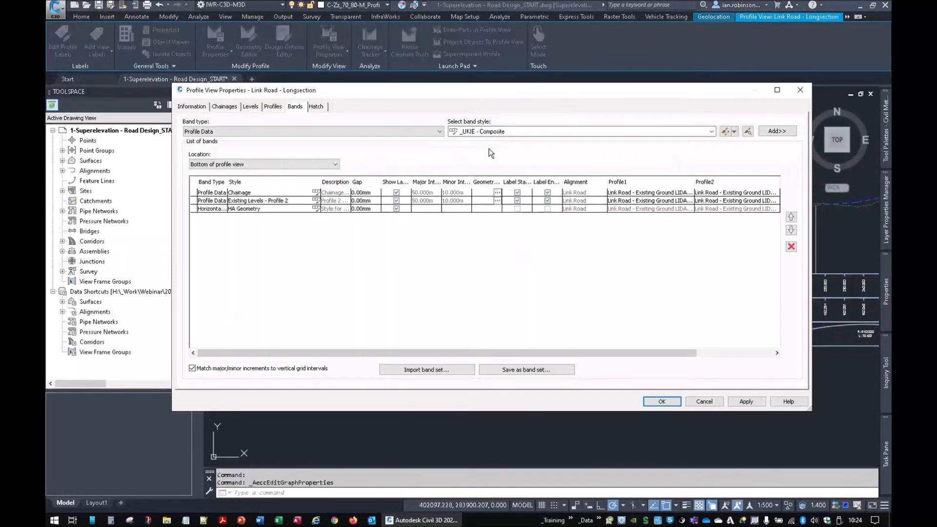
- Import the _UKIE - Composite band set into the Link Road longsection
left_click(428, 370)
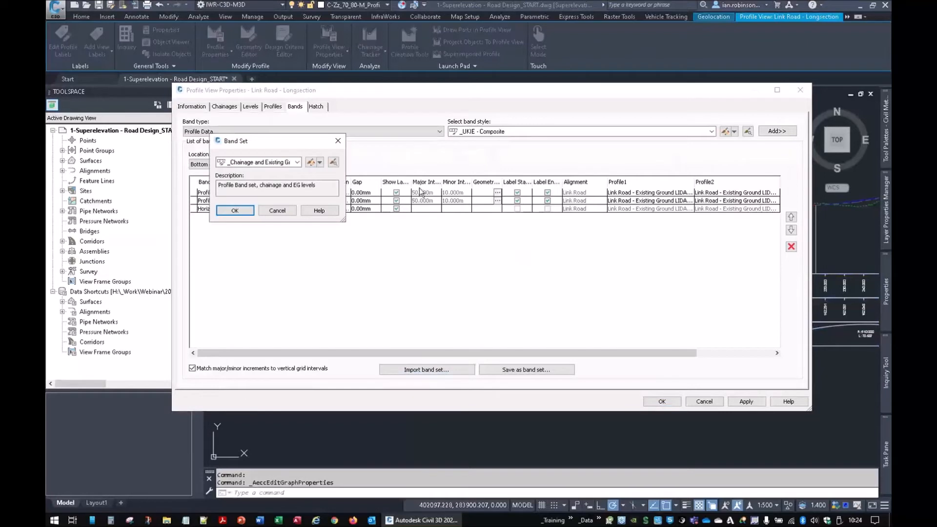
left_click(297, 162)
left_click(249, 175)
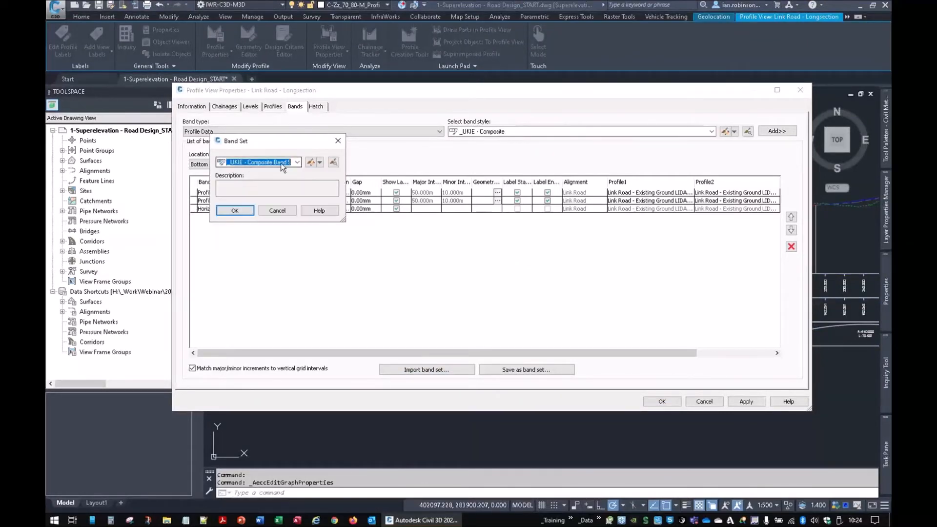
left_click(239, 214)
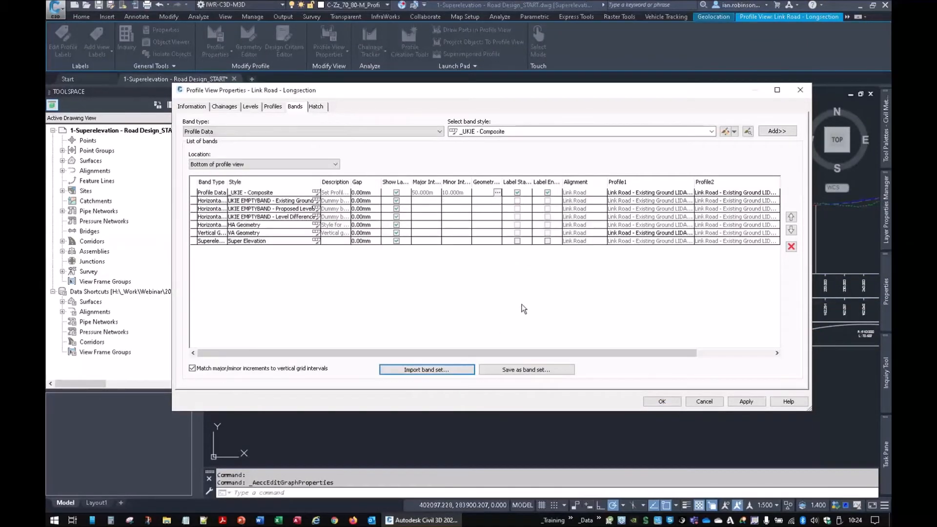
- Set Profile1 to _VP4 - Link Road for the Profile Data and Vertical Geometry bands, and apply the band settings
left_click(620, 194)
left_click(620, 195)
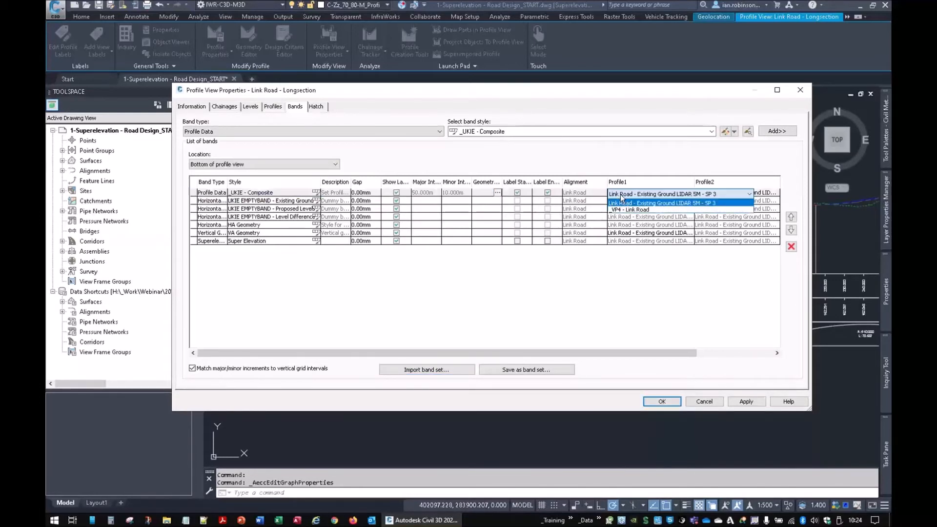
left_click(627, 210)
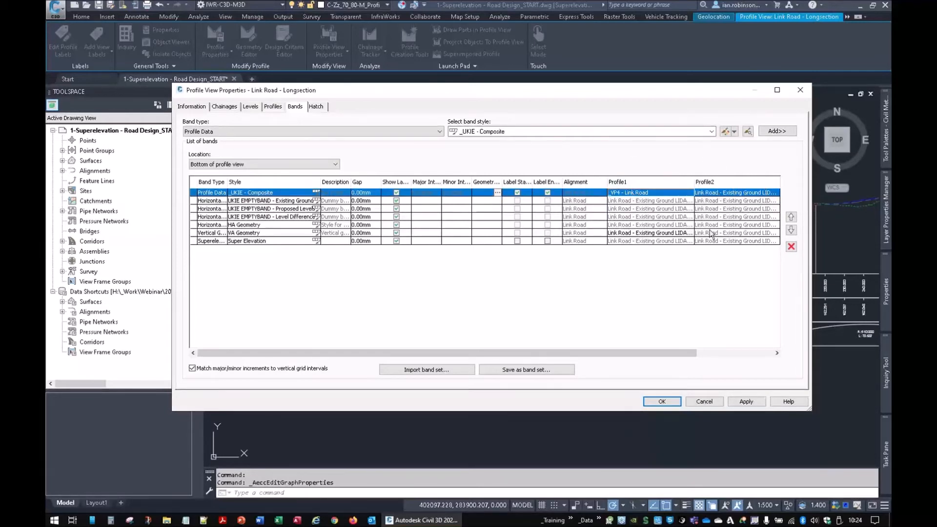
left_click(626, 233)
left_click(626, 233)
left_click(622, 249)
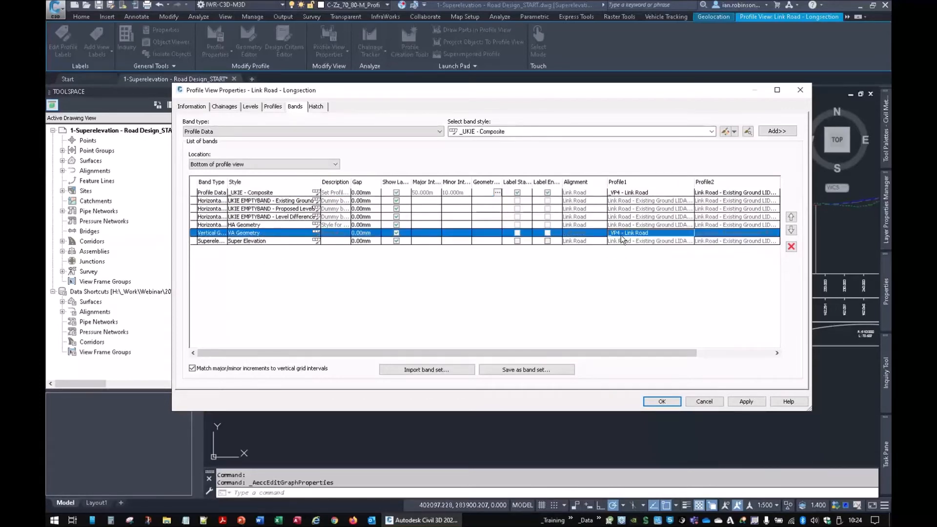
left_click(662, 401)
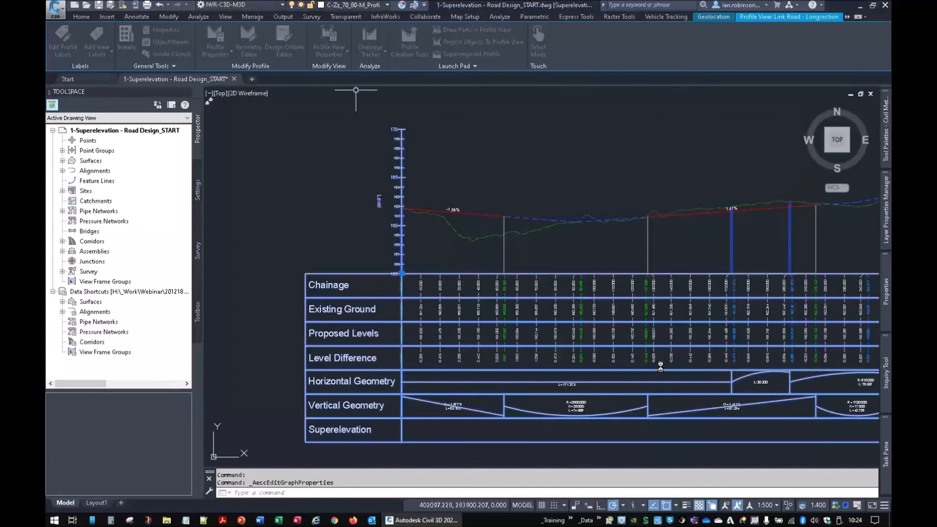
- Examine the level, horizontal geometry, vertical geometry and superelevation bands along the Link Road longsection
scroll(662, 356, "down", 1)
middle_click_drag(688, 332, 532, 291)
key("Escape")
key("Escape")
scroll(561, 286, "up", 3)
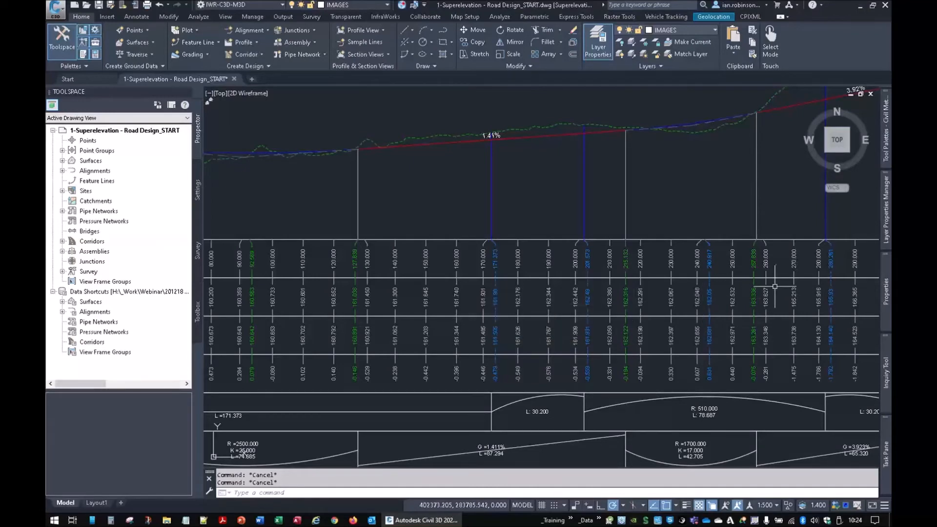
scroll(761, 292, "down", 2)
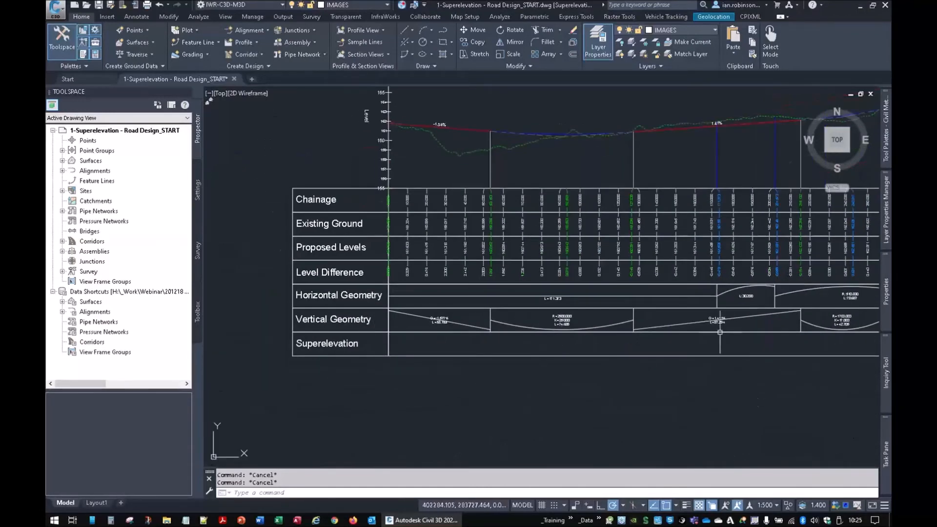
middle_click_drag(736, 338, 457, 332)
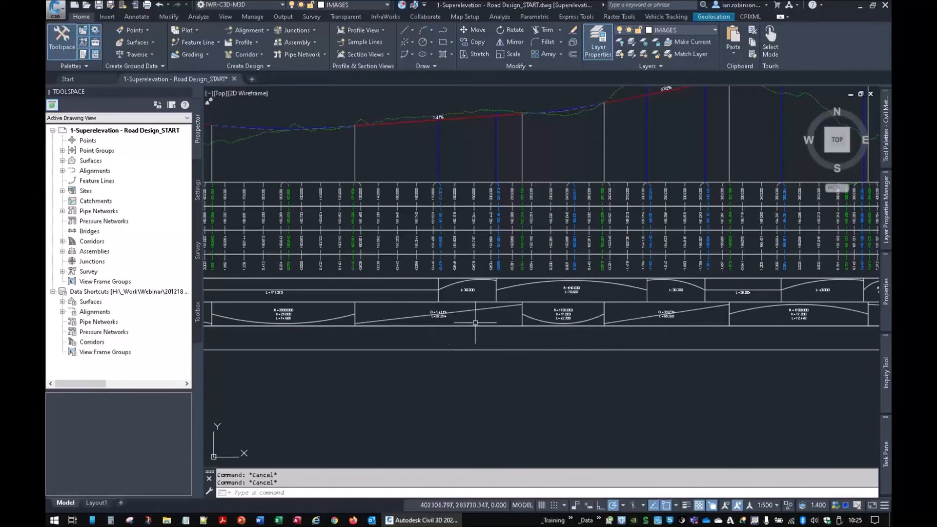
- Create corridor LINK ROAD from alignment Link Road, profile _VP4 - Link Road and assembly Full Road 7.3, targeting Existing Ground LIDAR 5M, and build it
scroll(507, 303, "down", 5)
scroll(513, 301, "down", 2)
middle_click_drag(270, 375, 432, 346)
scroll(466, 341, "up", 2)
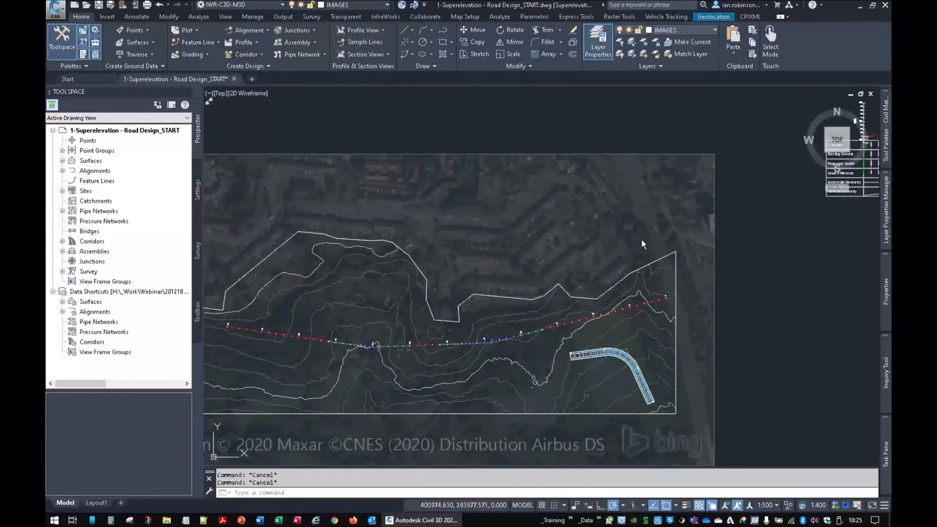
type("LINK ROAD")
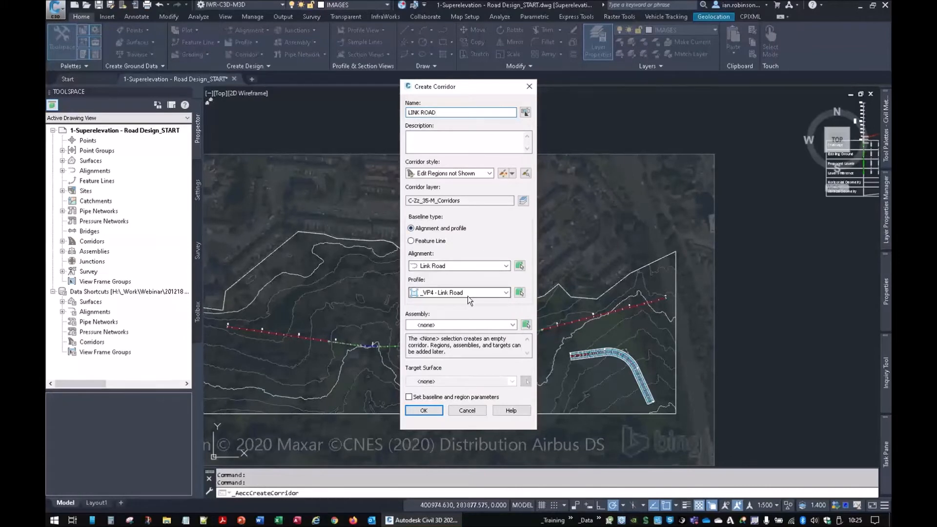
left_click(443, 326)
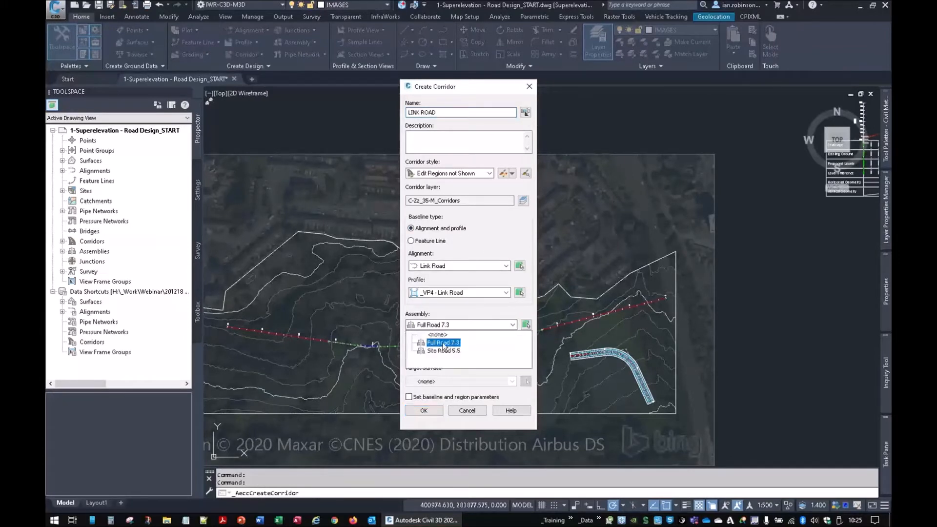
left_click(443, 343)
left_click(440, 383)
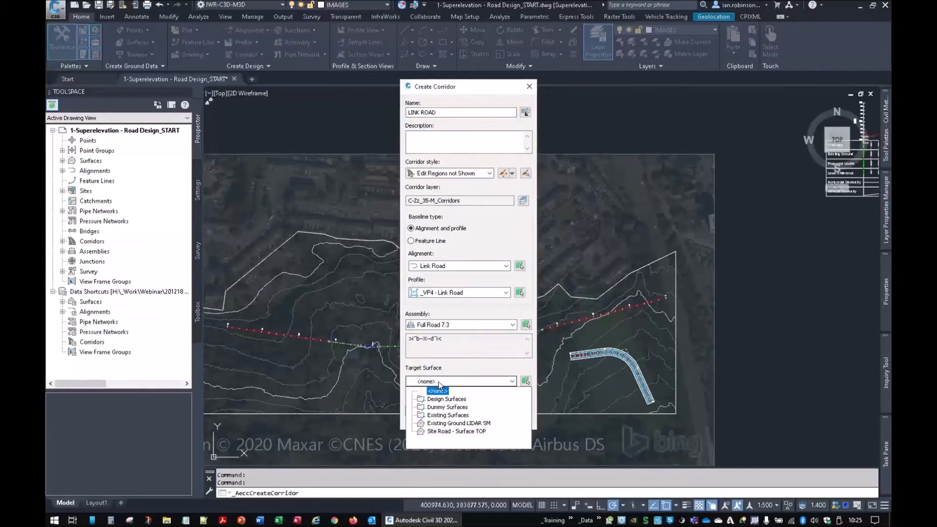
left_click(447, 423)
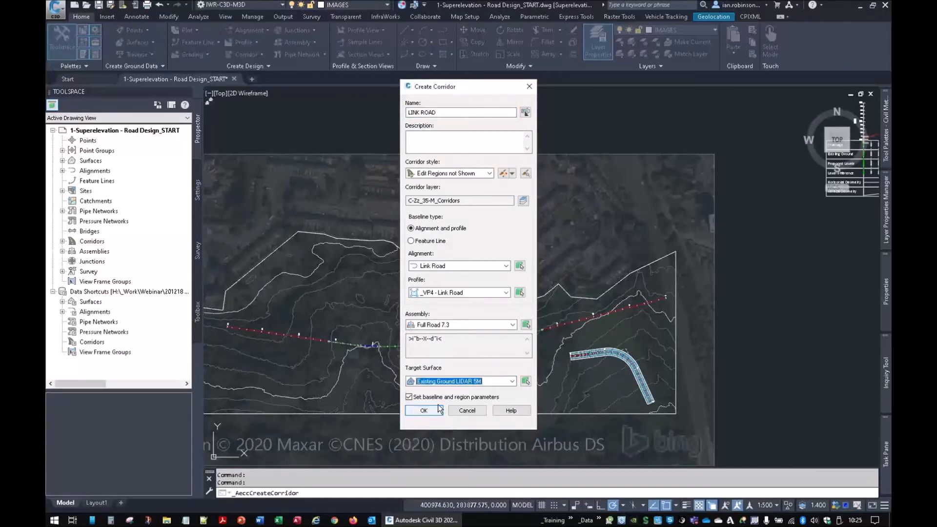
left_click(438, 409)
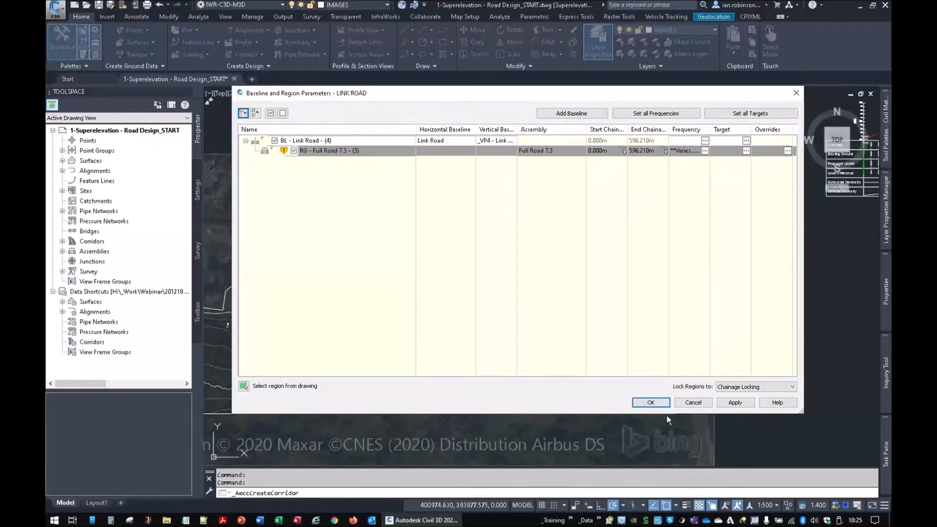
left_click(651, 402)
left_click(453, 242)
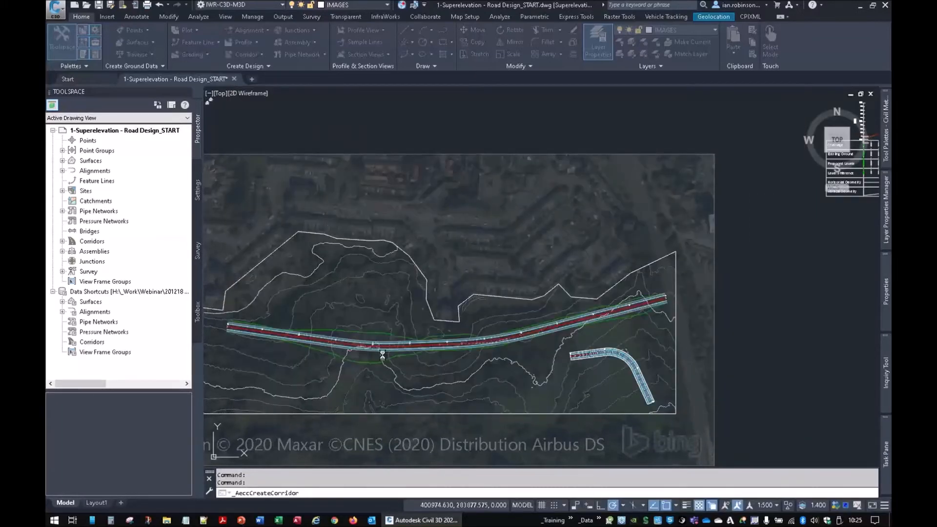
- Inspect the LINK ROAD corridor in 3D with the Object Viewer, orbiting to look along the road
middle_click_drag(380, 361, 505, 334)
key("Escape")
left_click(500, 319)
right_click(505, 319)
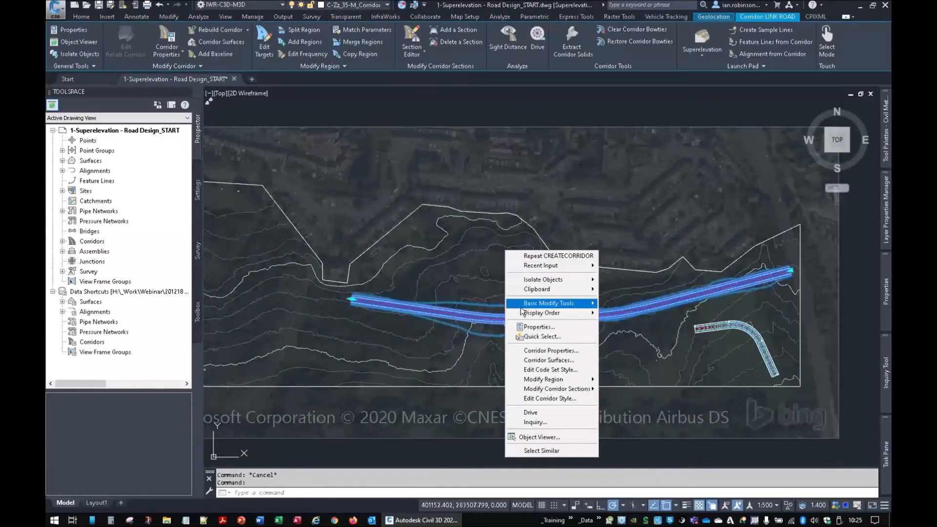
left_click(531, 437)
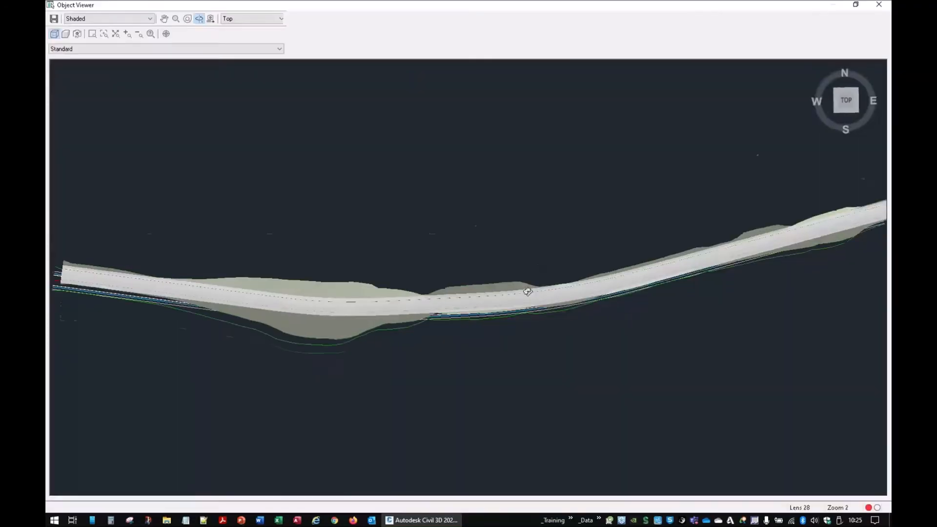
left_click_drag(527, 288, 520, 312)
left_click_drag(536, 253, 528, 323)
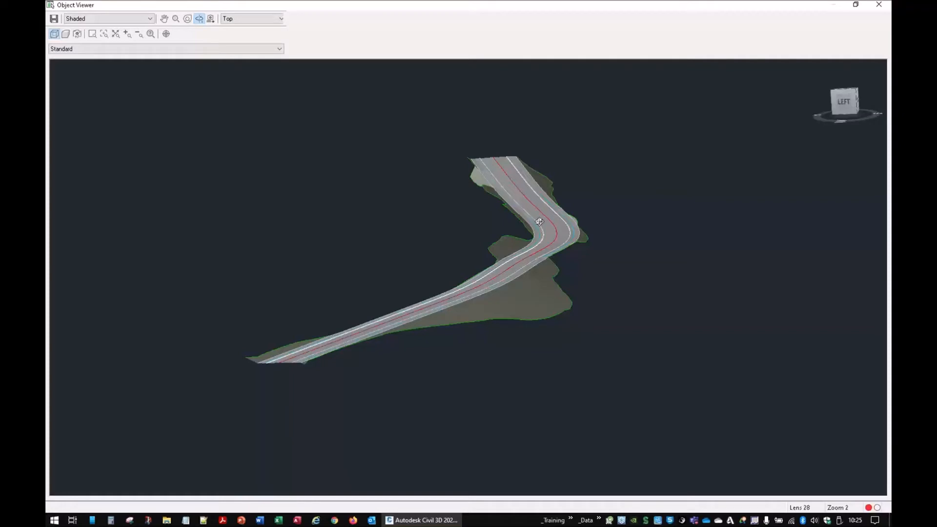
right_click(545, 217)
left_click(561, 224)
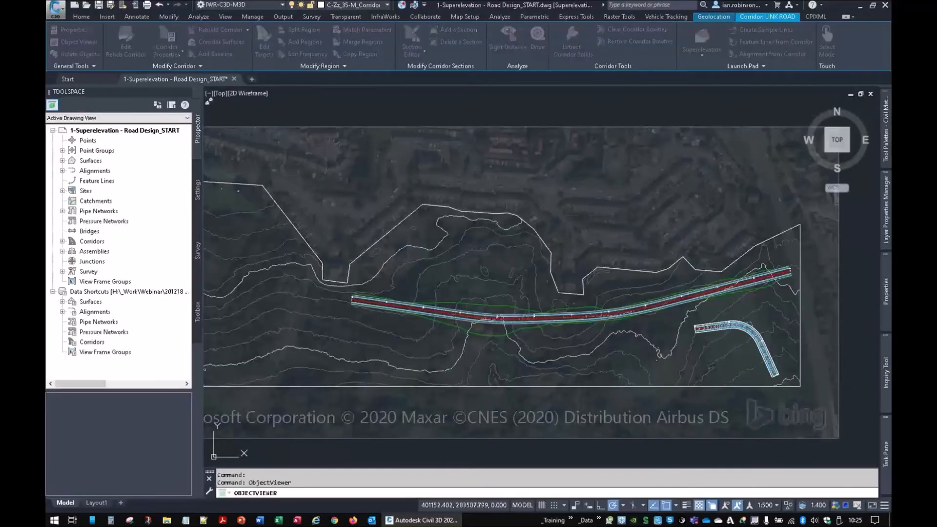
- Create a surface for the LINK ROAD corridor named LINK ROAD - Surface - PAVE TOP
left_click(594, 310)
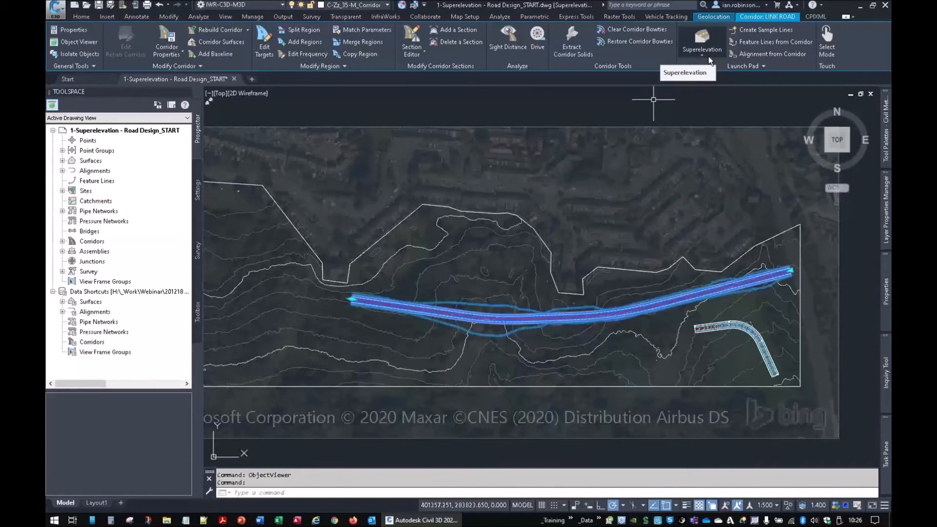
scroll(568, 319, "up", 4)
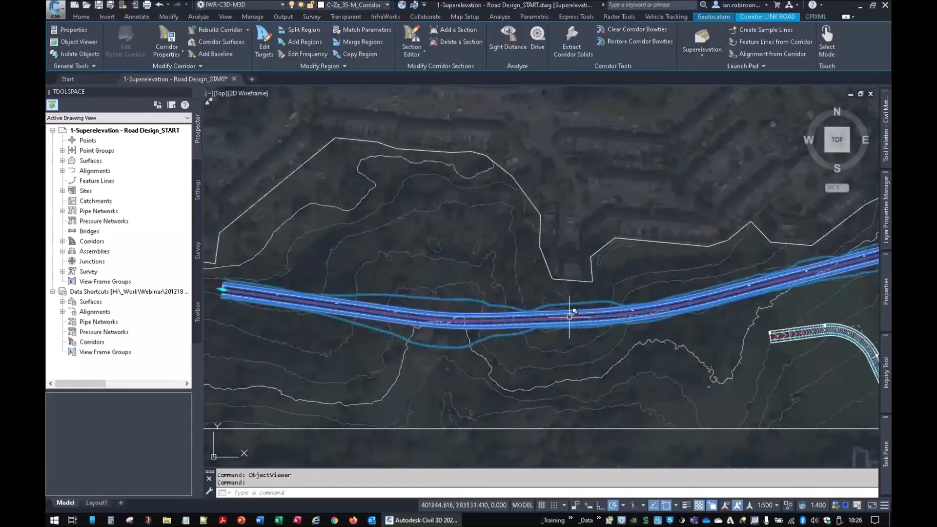
mouse_move(568, 323)
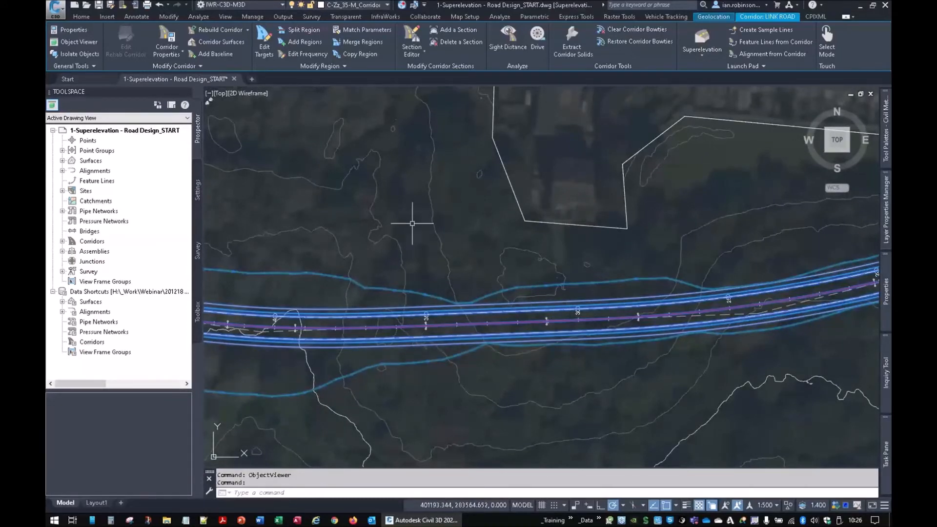
left_click(219, 42)
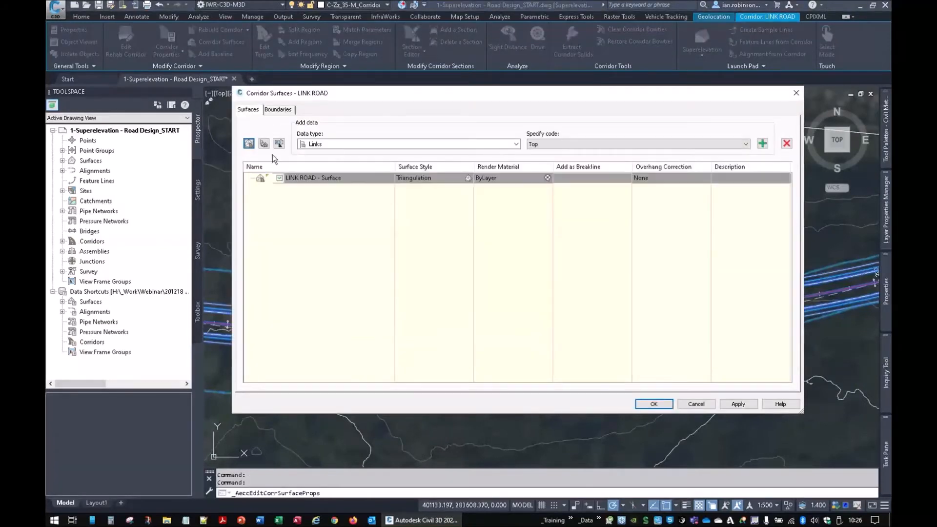
double_click(363, 178)
type("PAVE TOP")
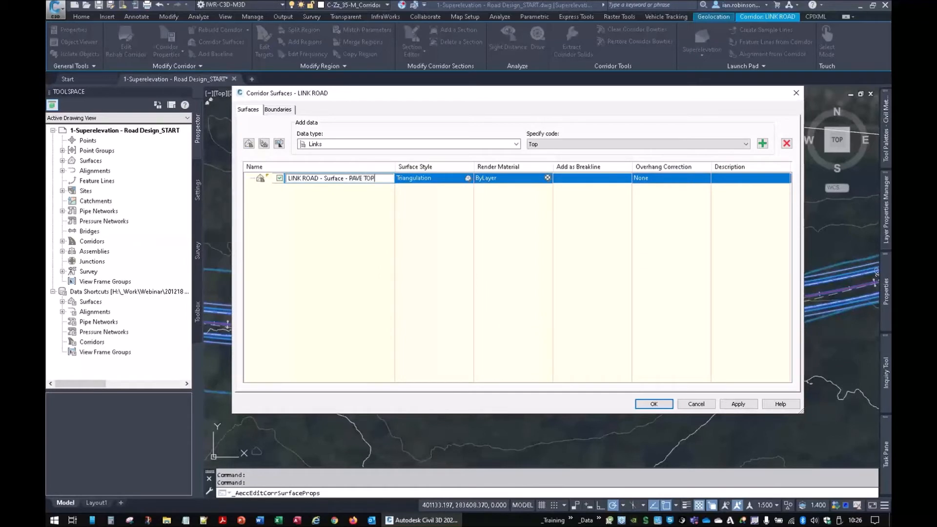
- Give the PAVE TOP surface the style Contours 0.1m and 0.5m Proposed Ground, and add the Pave link code to it
left_click(467, 178)
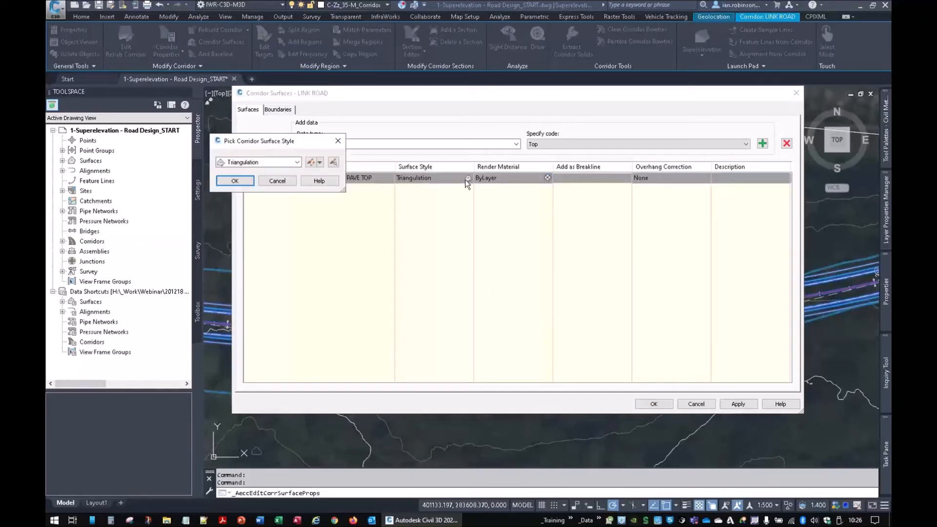
left_click(261, 162)
scroll(261, 163, "up", 7)
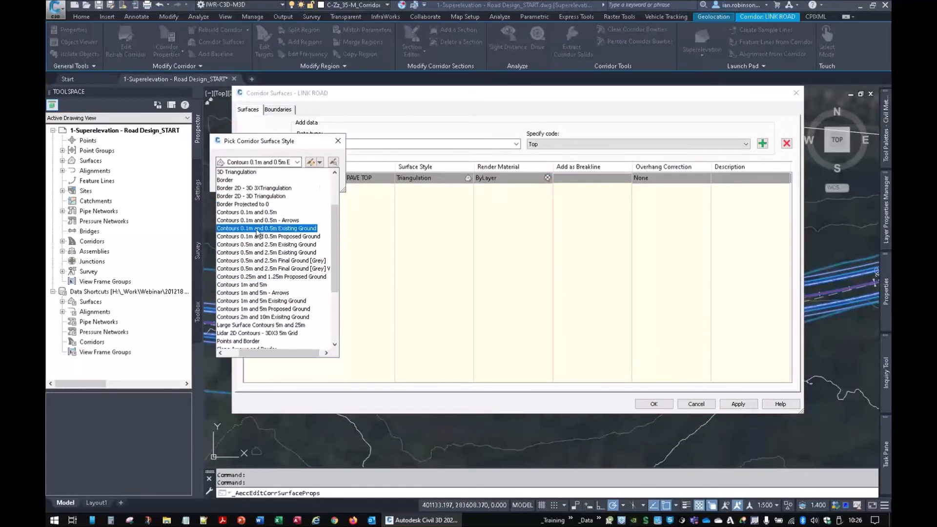
left_click(258, 237)
left_click(244, 180)
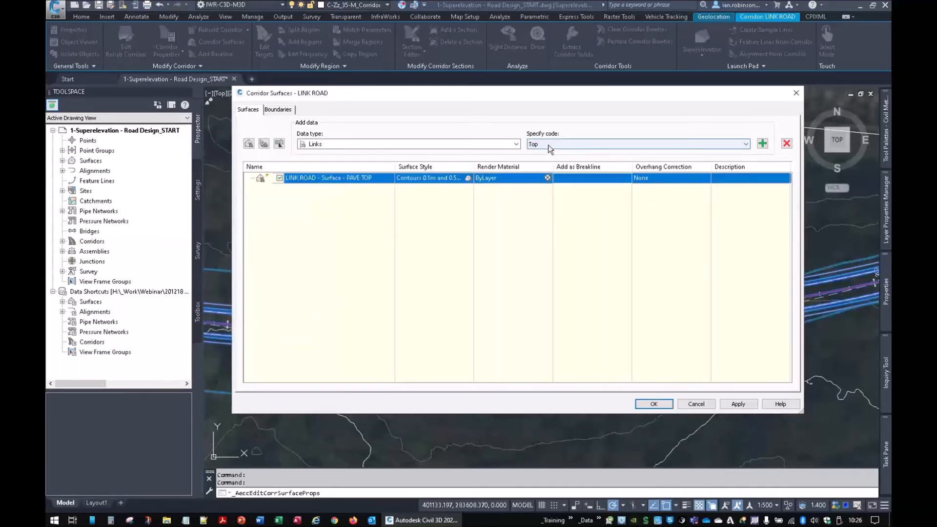
left_click(550, 144)
left_click(546, 191)
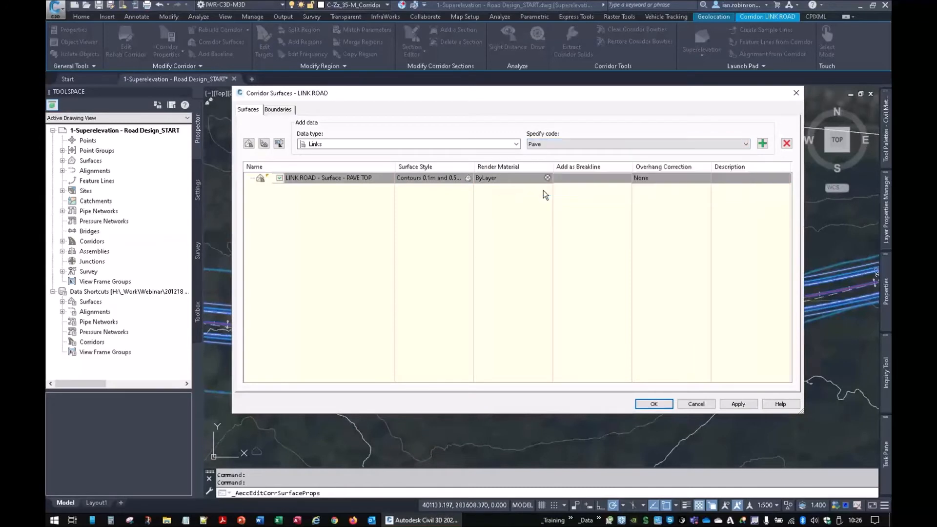
left_click(763, 143)
- Add an automatic outside boundary to the PAVE TOP surface from the Lane feature lines, and rebuild the corridor
left_click(278, 109)
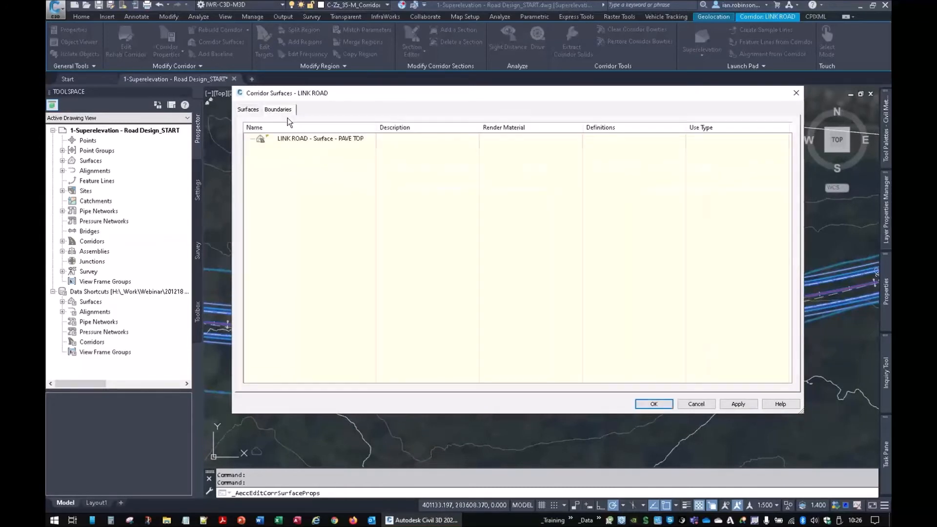
right_click(307, 138)
mouse_move(395, 160)
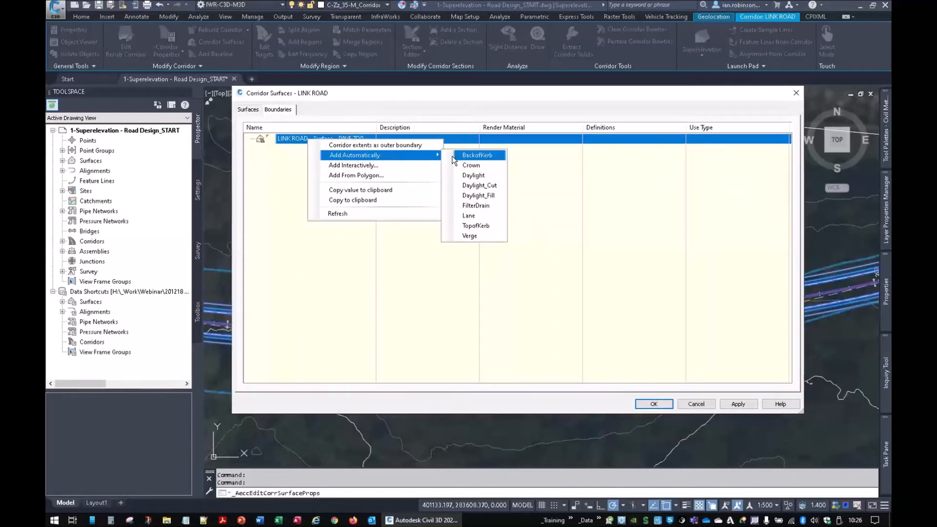
left_click(468, 216)
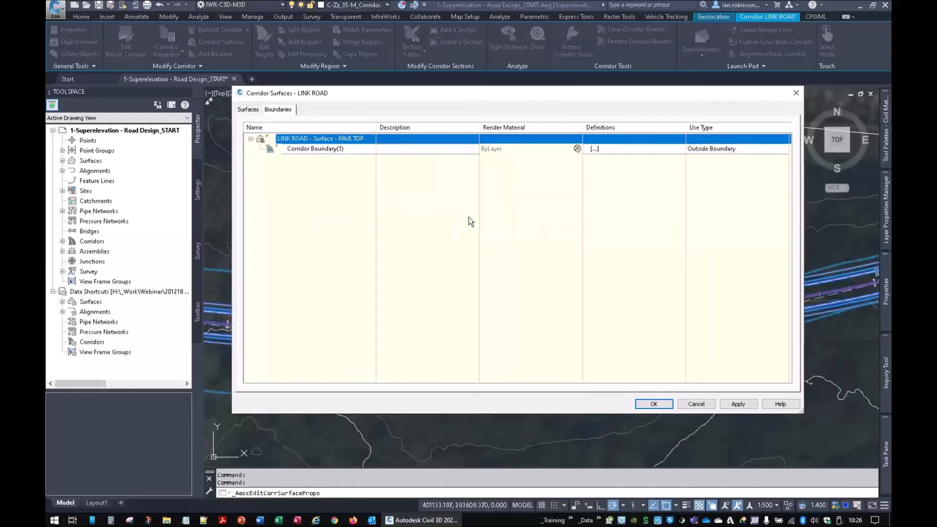
left_click(654, 404)
left_click(456, 244)
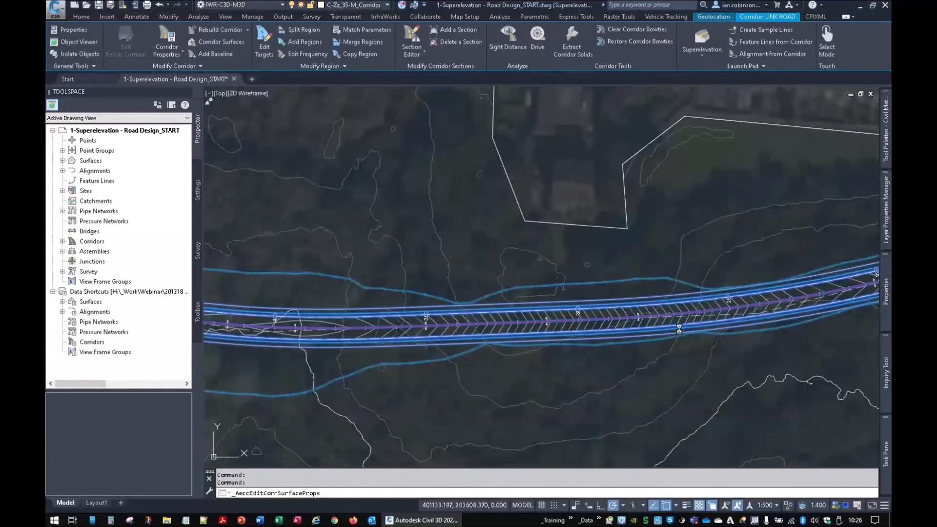
- Examine the PAVE TOP surface contours along the whole Link Road, from the curves to the end of the road
key("Escape")
key("Escape")
scroll(643, 322, "up", 5)
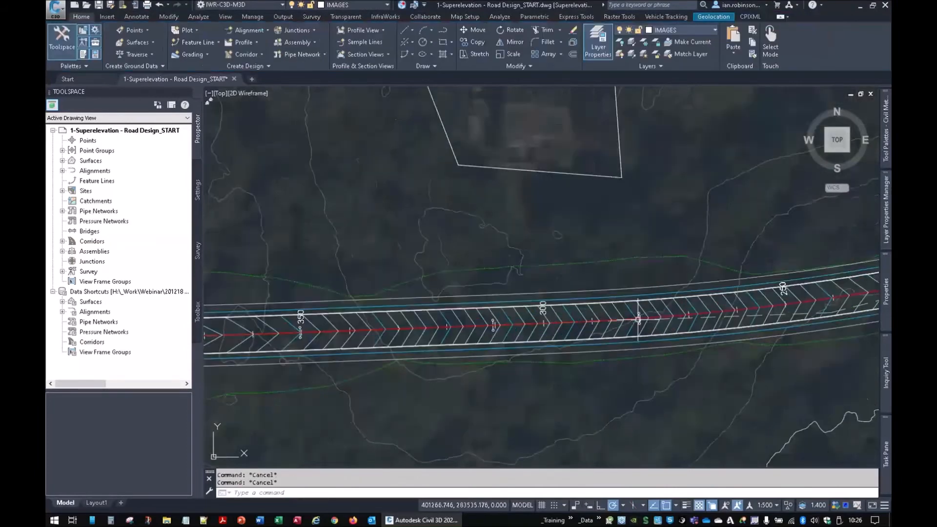
mouse_move(476, 323)
middle_mouse_down()
mouse_move(445, 350)
mouse_move(417, 354)
middle_mouse_up()
middle_click_drag(750, 307, 341, 375)
mouse_move(778, 293)
middle_mouse_down()
mouse_move(420, 383)
mouse_move(412, 376)
mouse_move(509, 340)
mouse_move(784, 293)
middle_mouse_up()
scroll(452, 361, "down", 1)
scroll(660, 310, "down", 1)
mouse_move(466, 360)
middle_mouse_down()
mouse_move(688, 328)
mouse_move(635, 362)
mouse_move(707, 356)
mouse_move(469, 360)
mouse_move(637, 372)
middle_mouse_up()
middle_click_drag(424, 345, 654, 369)
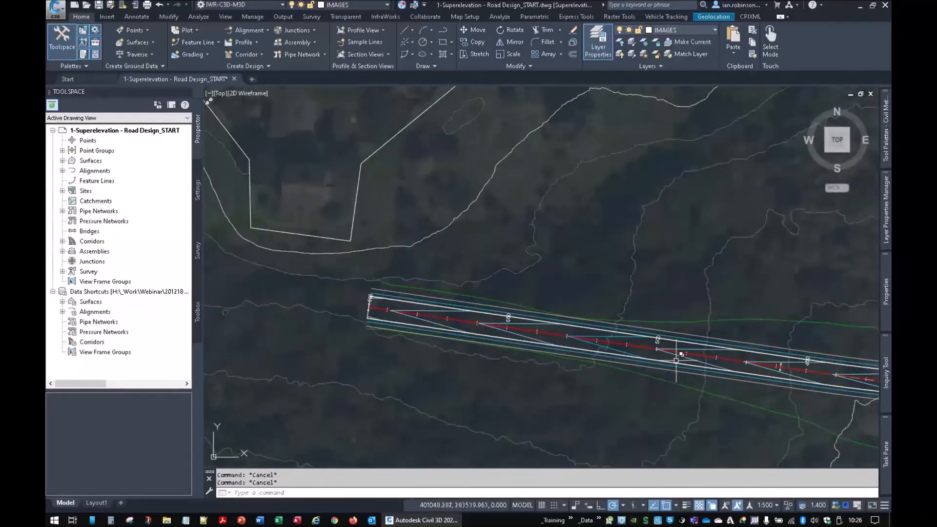
middle_click_drag(778, 372, 403, 312)
middle_click_drag(701, 346, 455, 341)
middle_click_drag(610, 315, 490, 303)
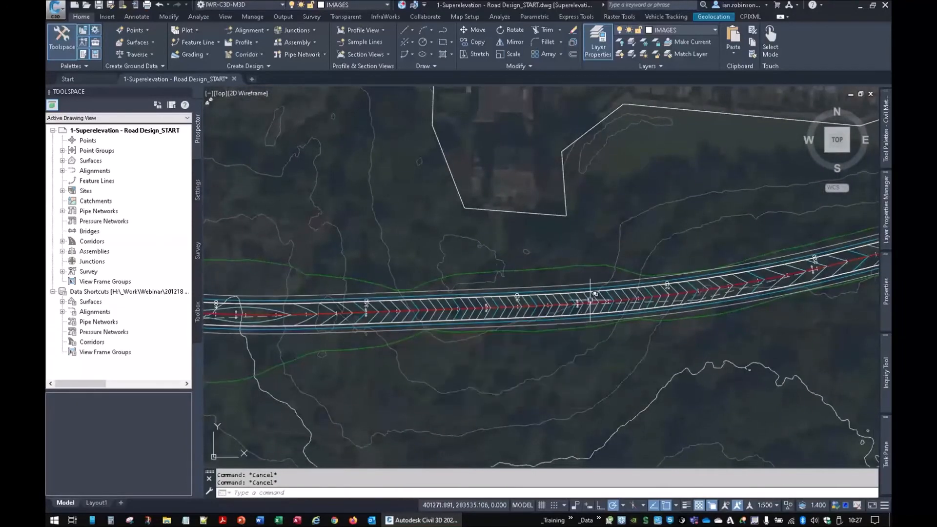
- Start the superelevation calculation for the LINK ROAD corridor, using a Single Crowned carriageway with Centerline as the pivot method
left_click(594, 293)
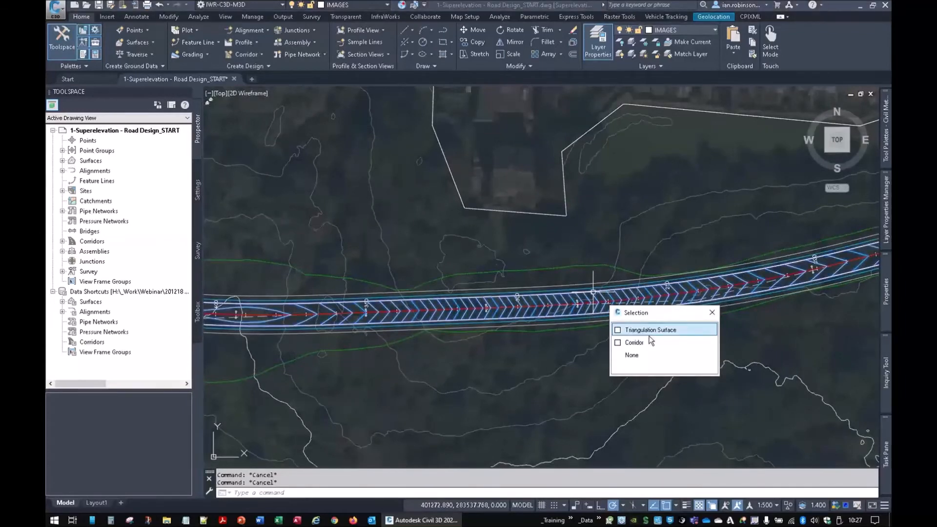
left_click(648, 341)
left_click(712, 56)
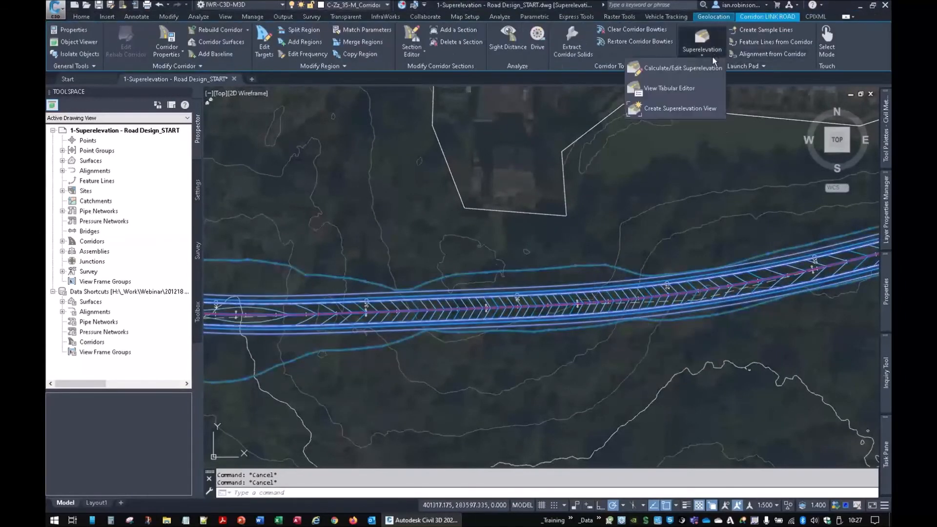
left_click(677, 70)
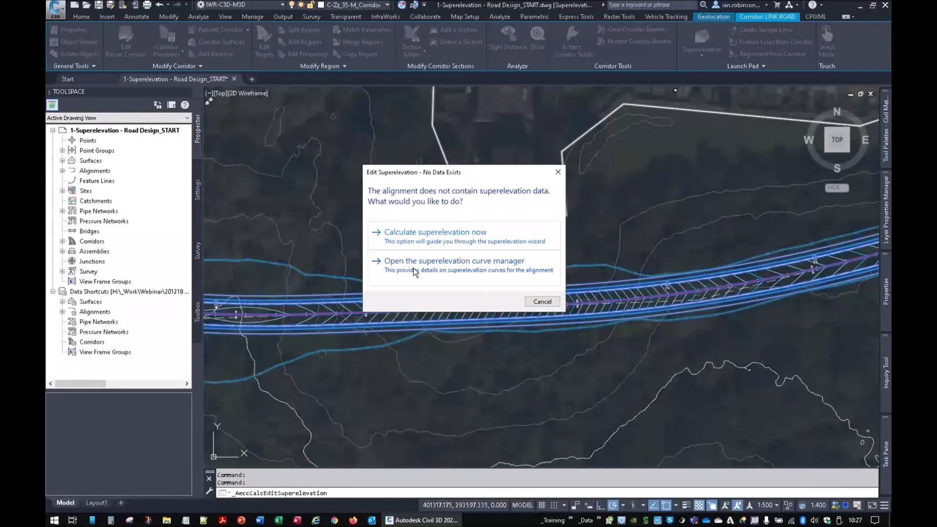
left_click(441, 237)
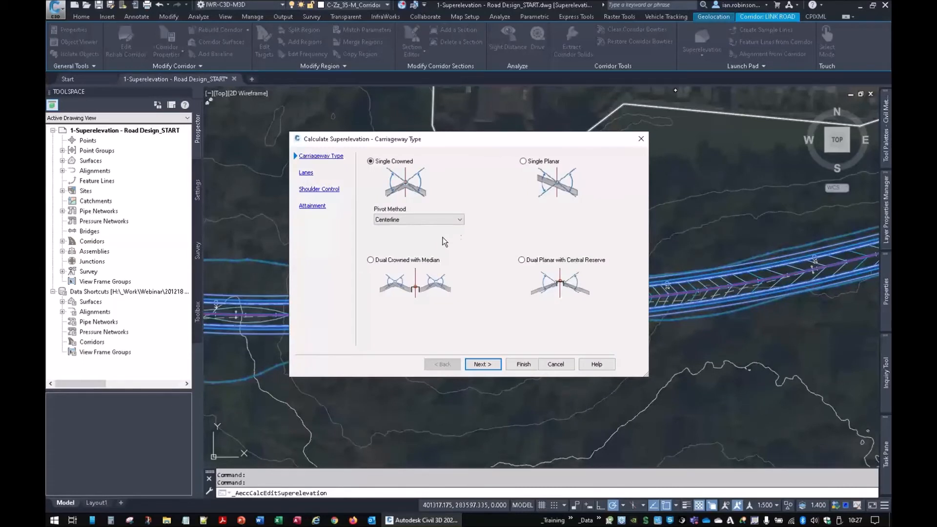
left_click(398, 163)
left_click(399, 163)
left_click(483, 365)
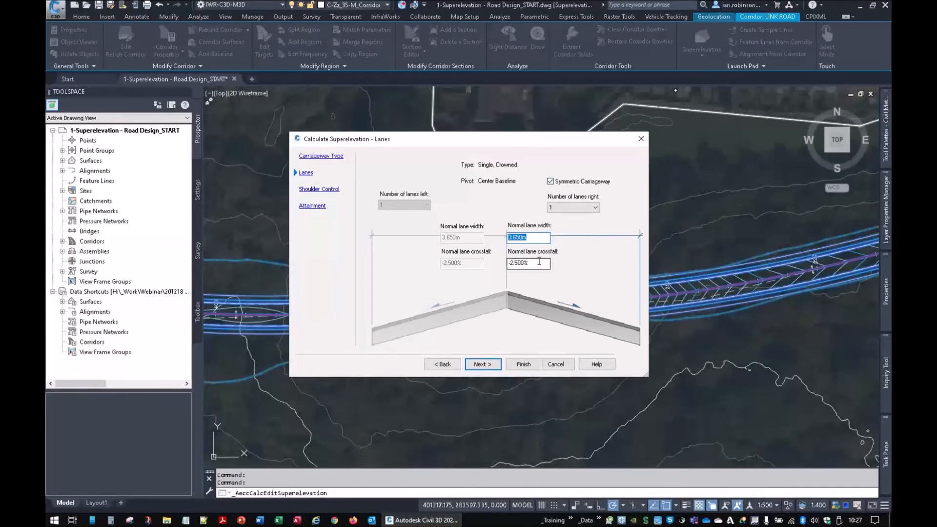
- Accept the symmetric lane settings of 3.650 m width and -2.500% crossfall, and exclude the outside edge shoulders from the calculation
left_click(482, 364)
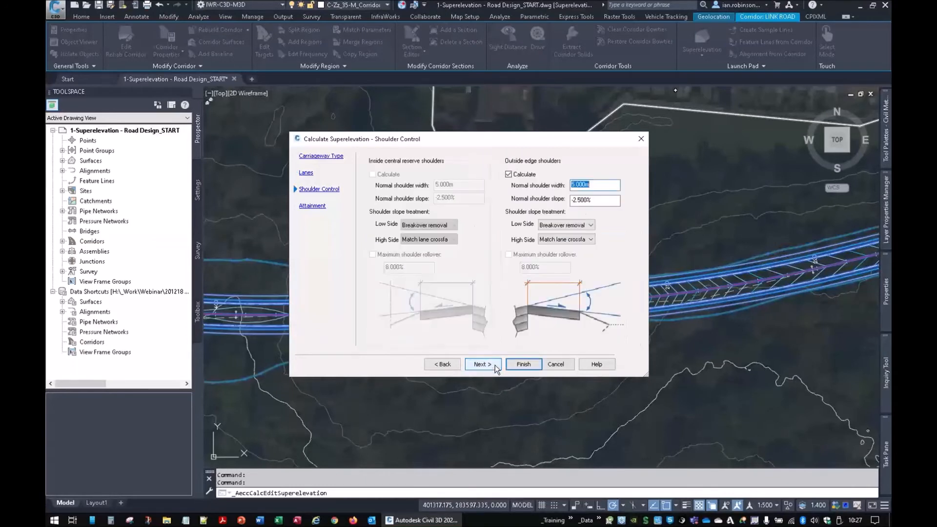
left_click(508, 175)
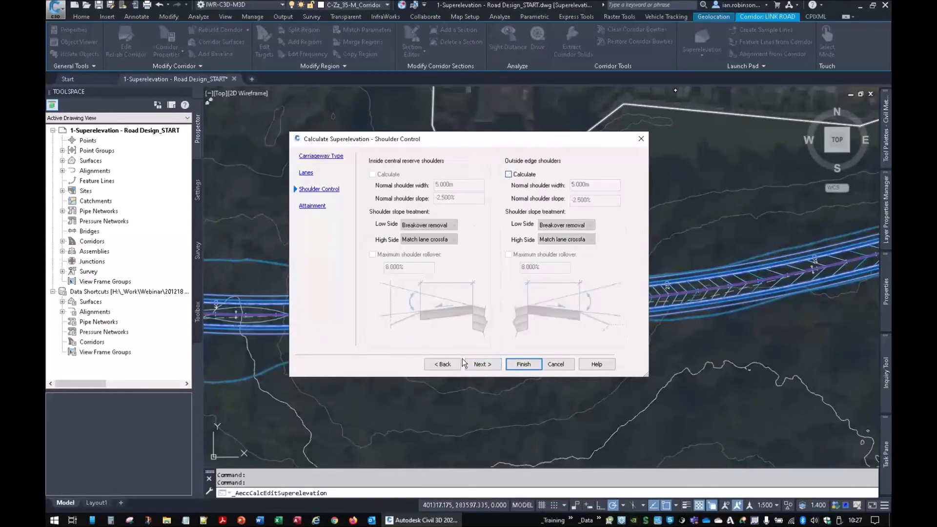
left_click(487, 367)
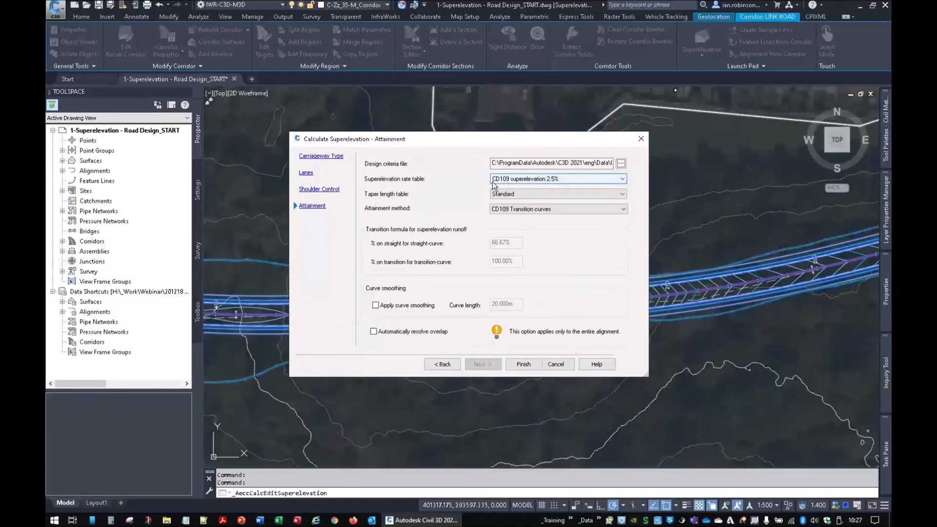
- Set the superelevation rate table to CD109 superelevation 3.5%, apply curve smoothing, and finish the superelevation calculation
left_click(549, 179)
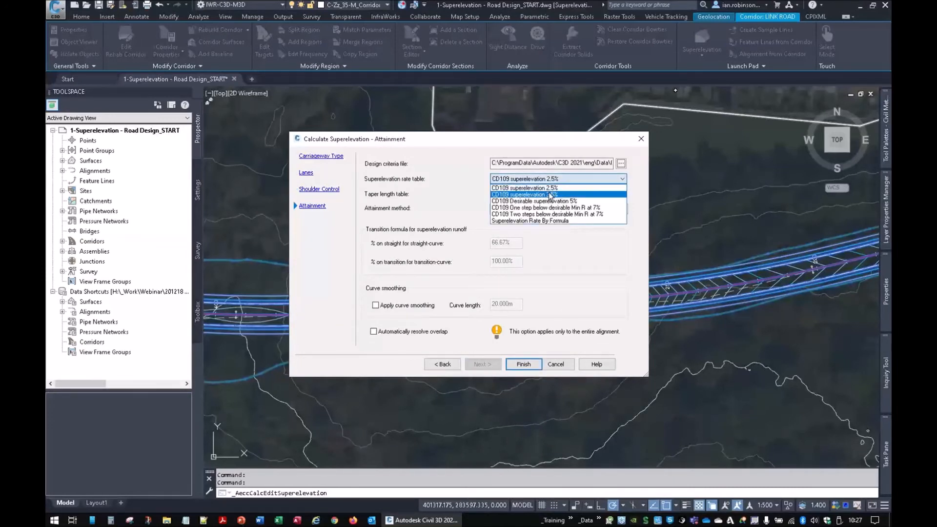
left_click(549, 189)
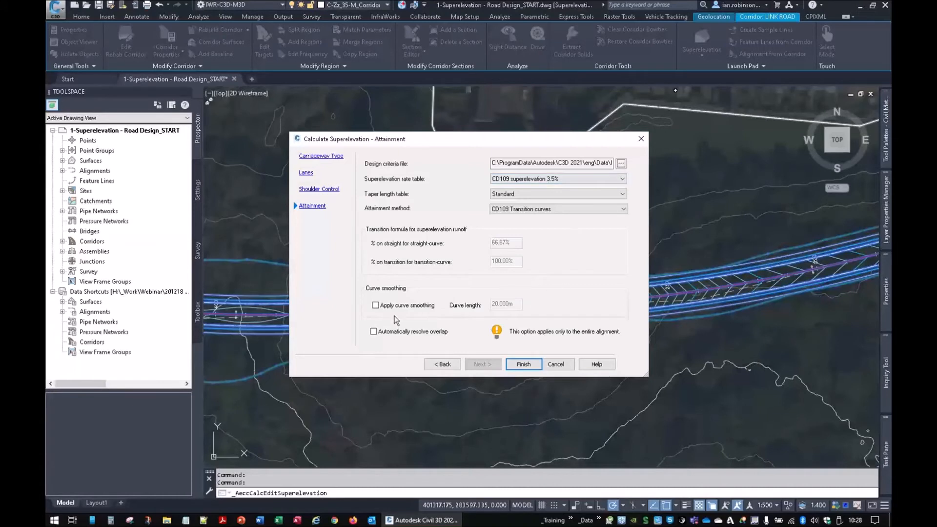
left_click(376, 305)
left_click(527, 364)
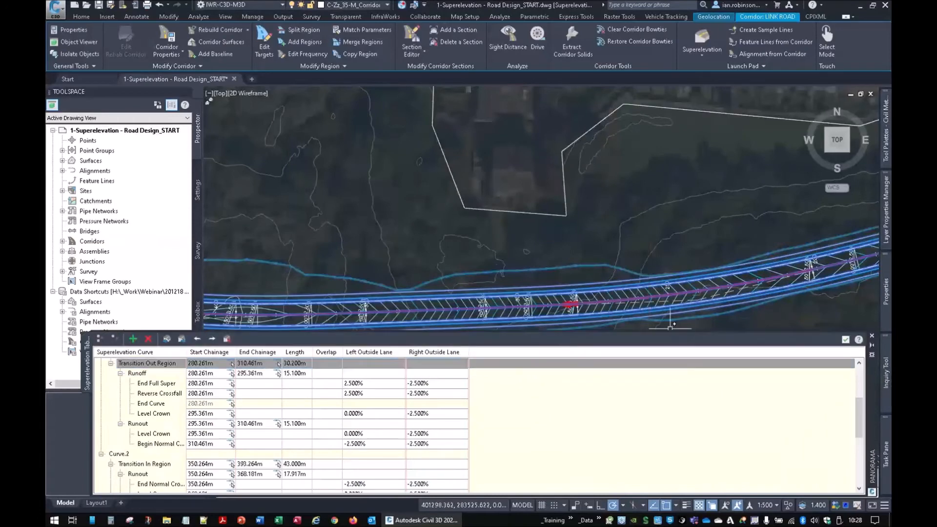
- Review the superelevation table's chainages and lane crossfalls for both curves, then close the table
left_click_drag(657, 337, 654, 90)
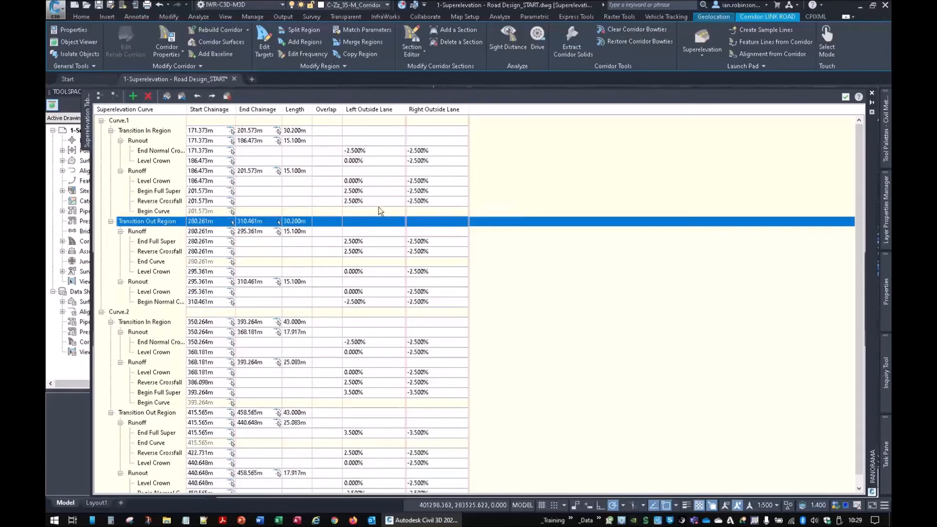
scroll(183, 318, "down", 1)
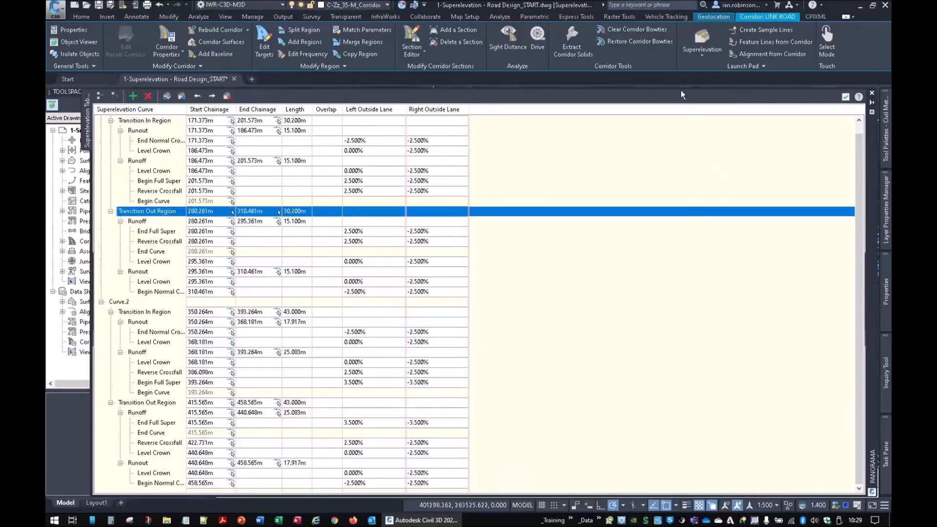
left_click_drag(682, 89, 689, 347)
left_click(846, 355)
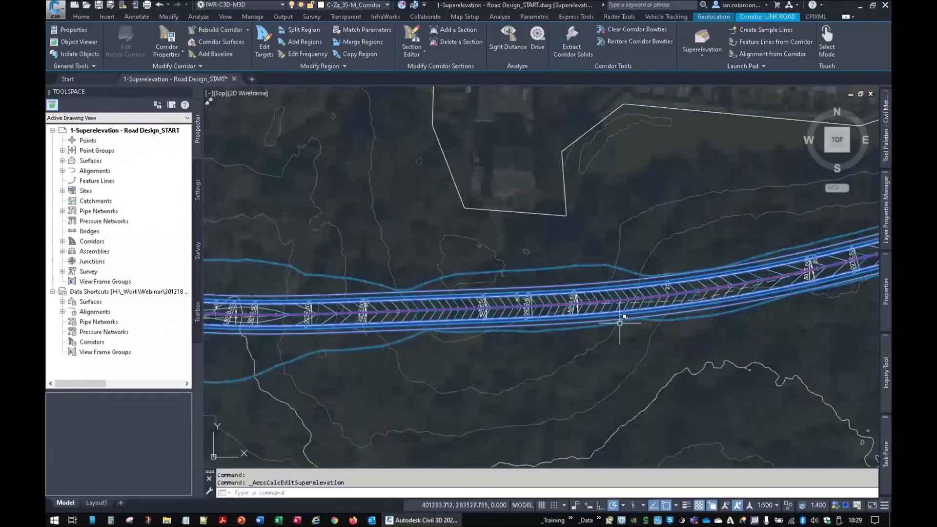
- Check the superelevation critical point entry and its label style in the Link Road alignment's chainage label settings
scroll(503, 306, "up", 3)
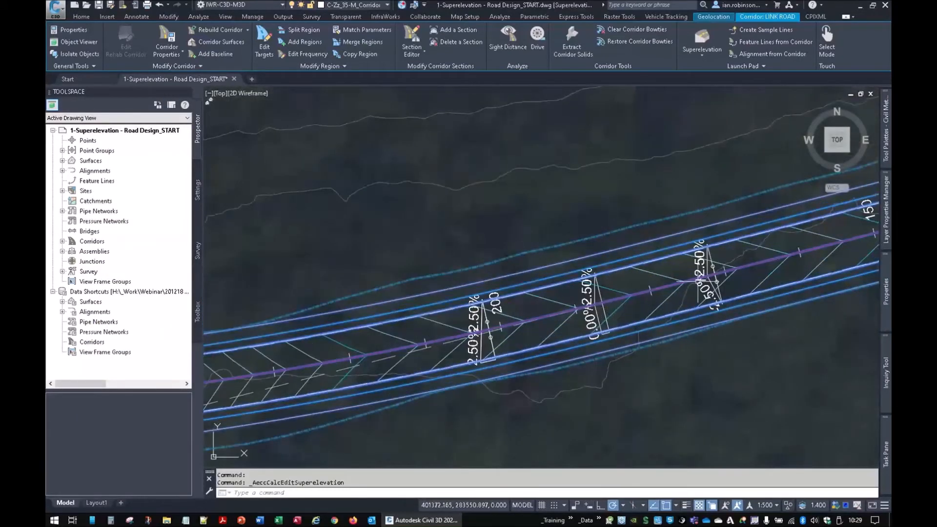
mouse_move(503, 306)
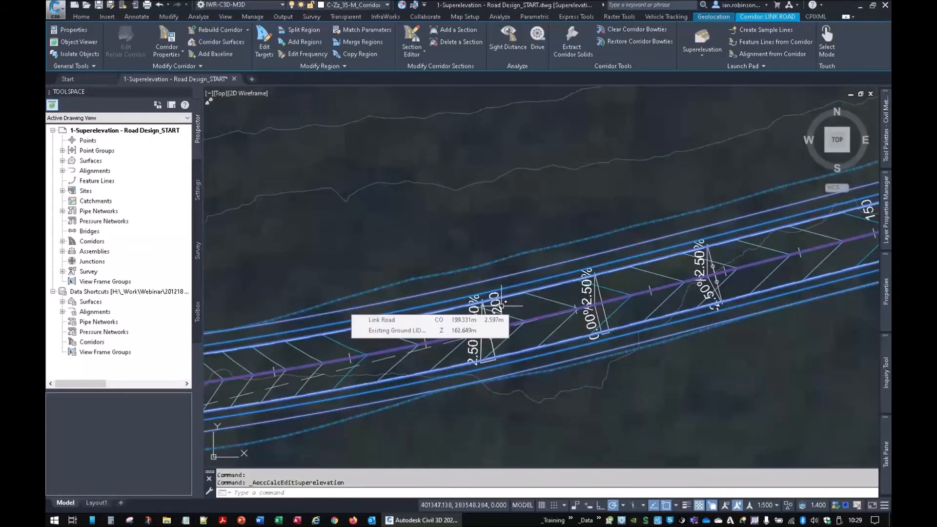
key("Escape")
left_click(560, 312)
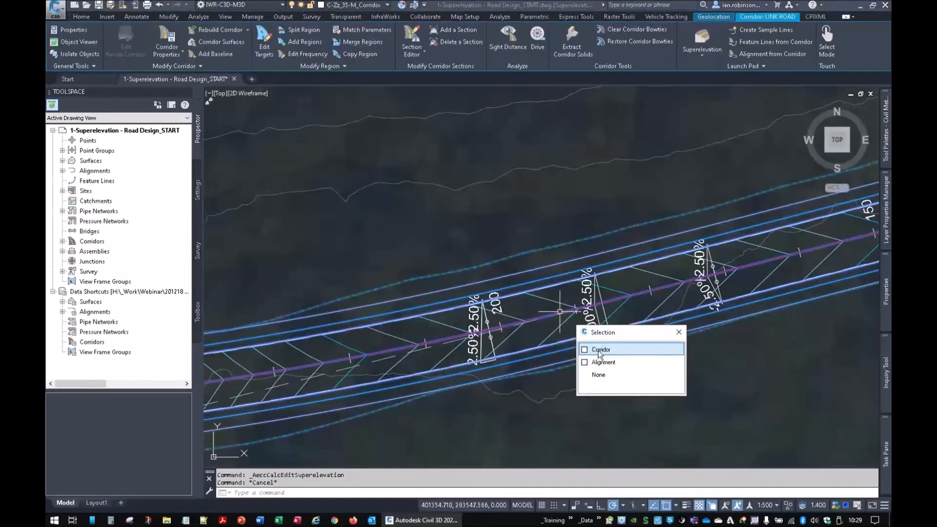
left_click(602, 361)
left_click(248, 41)
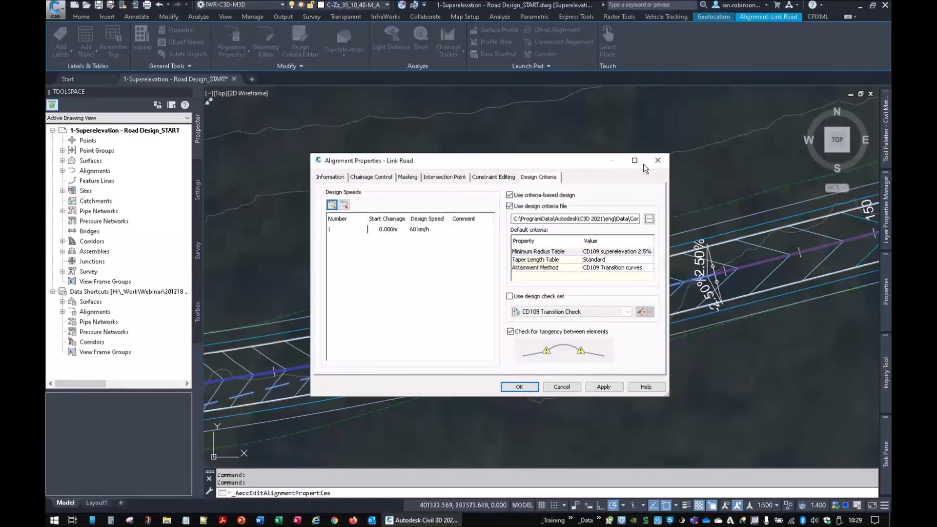
left_click(657, 160)
left_click(61, 51)
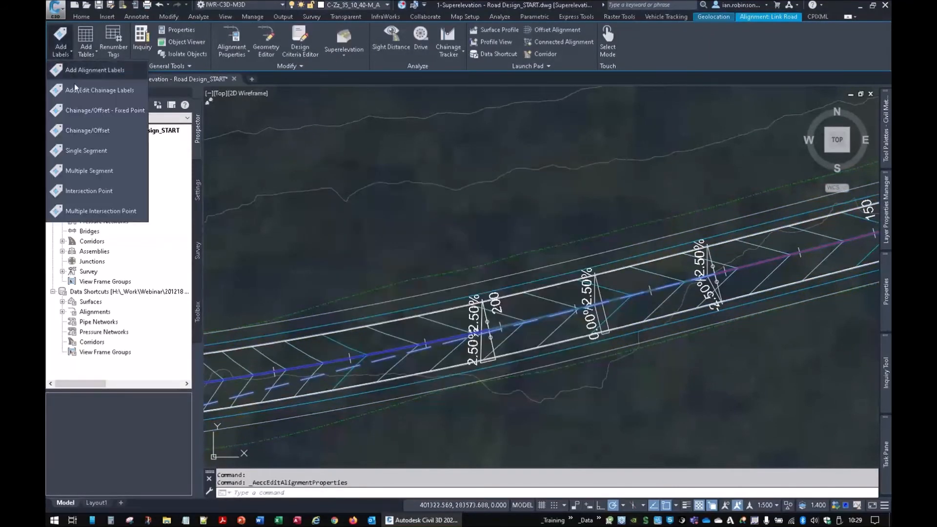
left_click(78, 90)
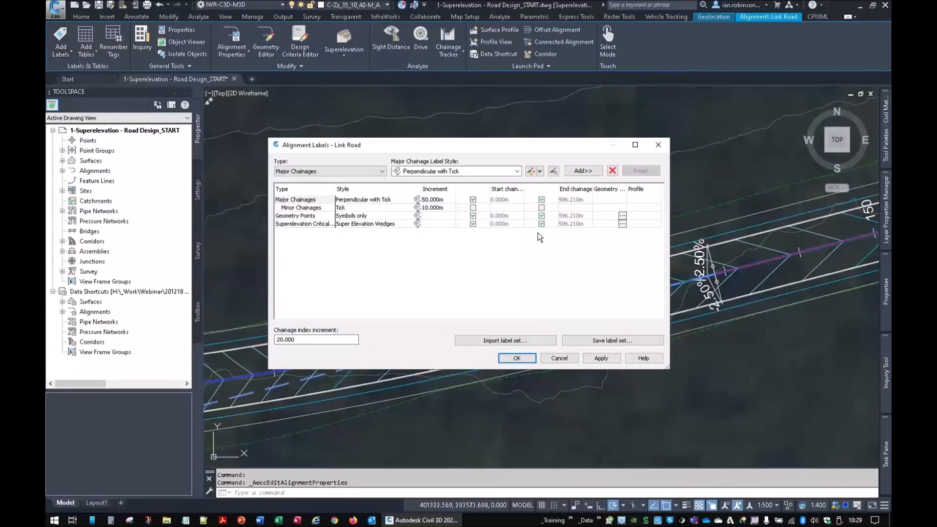
left_click(312, 225)
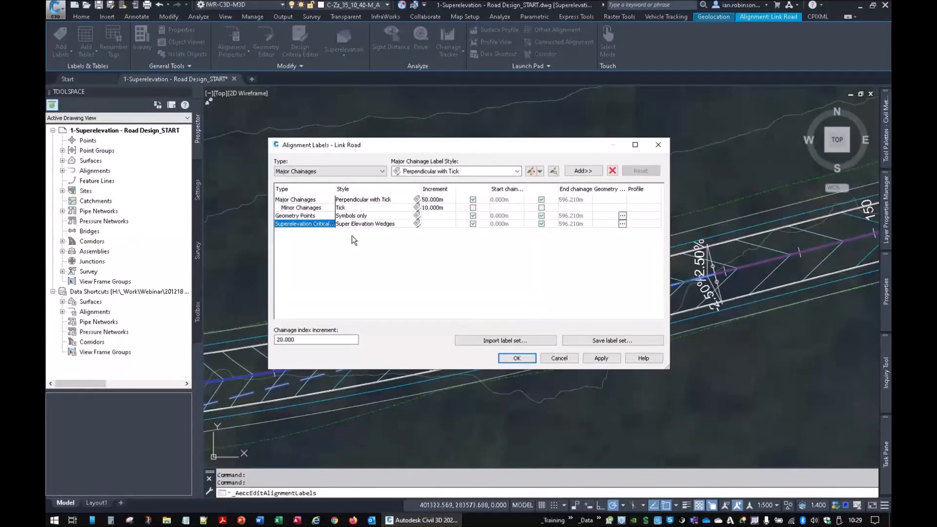
left_click(658, 144)
- Rebuild the LINK ROAD corridor to apply the calculated superelevation
middle_click_drag(588, 320, 605, 318)
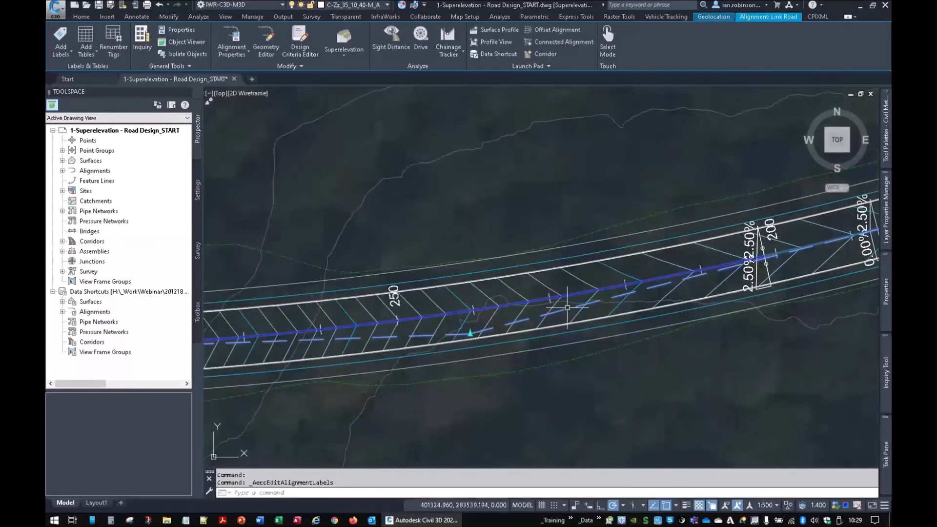
scroll(605, 317, "down", 2)
scroll(619, 323, "up", 2)
middle_click_drag(456, 337, 602, 320)
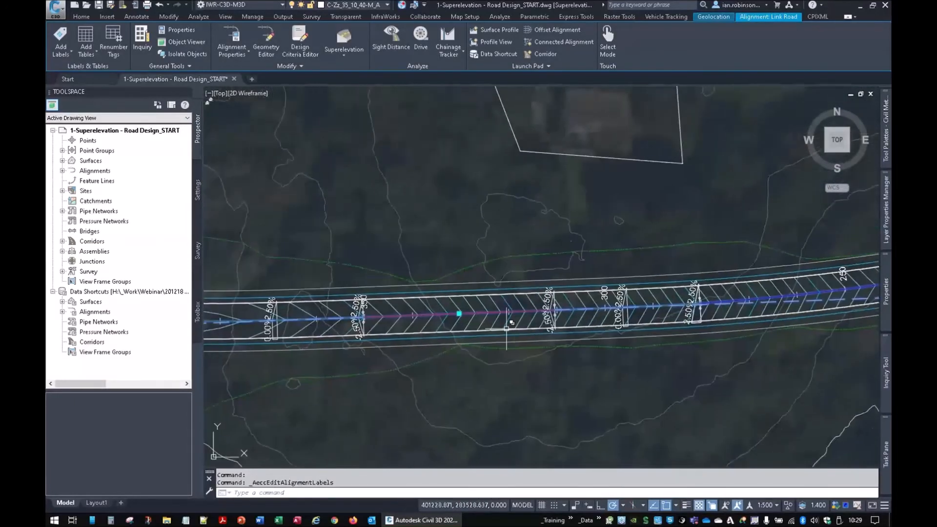
mouse_move(507, 328)
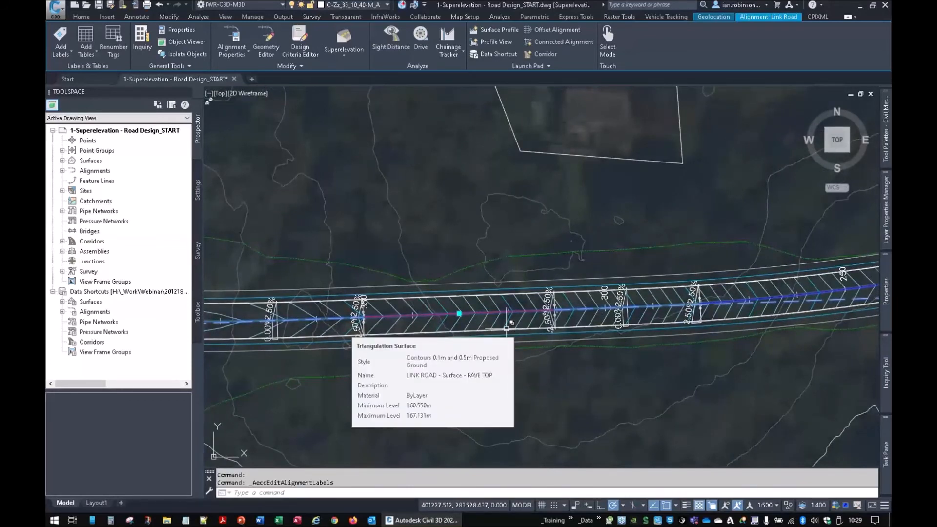
middle_click_drag(808, 311, 464, 343)
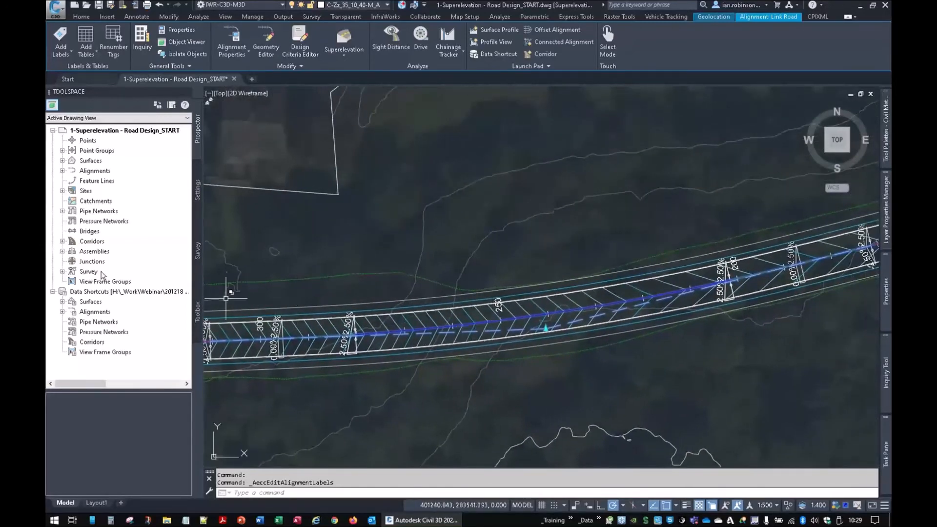
left_click(63, 242)
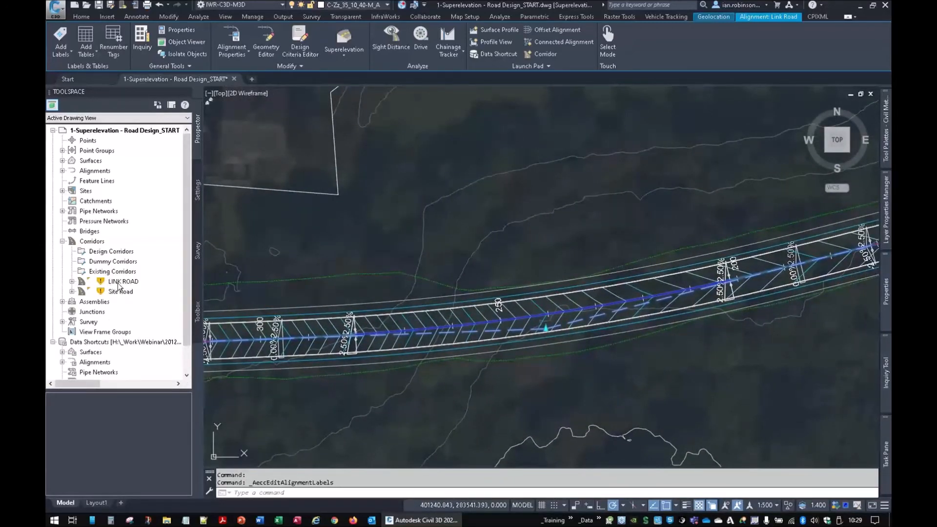
right_click(118, 282)
left_click(146, 315)
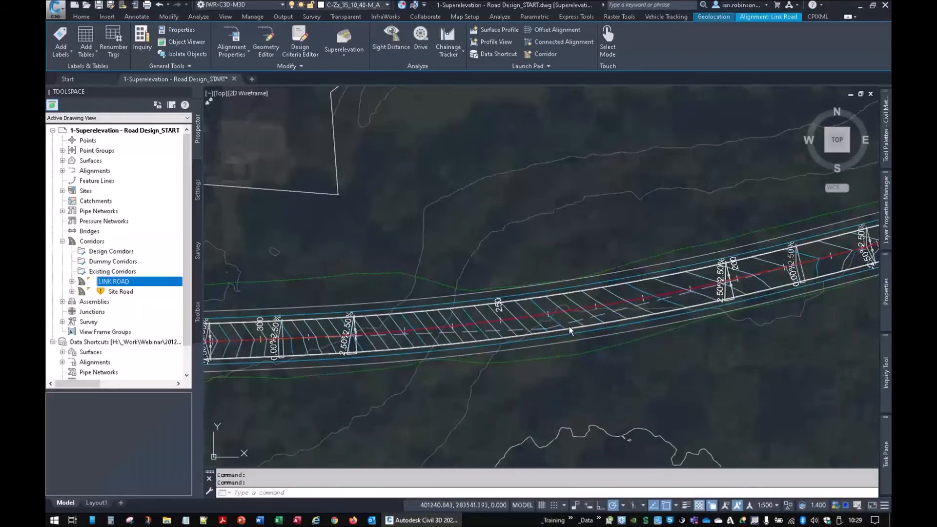
- Examine the pavement contours and superelevation labels along the rebuilt Link Road, from the first curve to the second
mouse_move(679, 288)
middle_mouse_down()
mouse_move(322, 335)
mouse_move(778, 263)
middle_mouse_up()
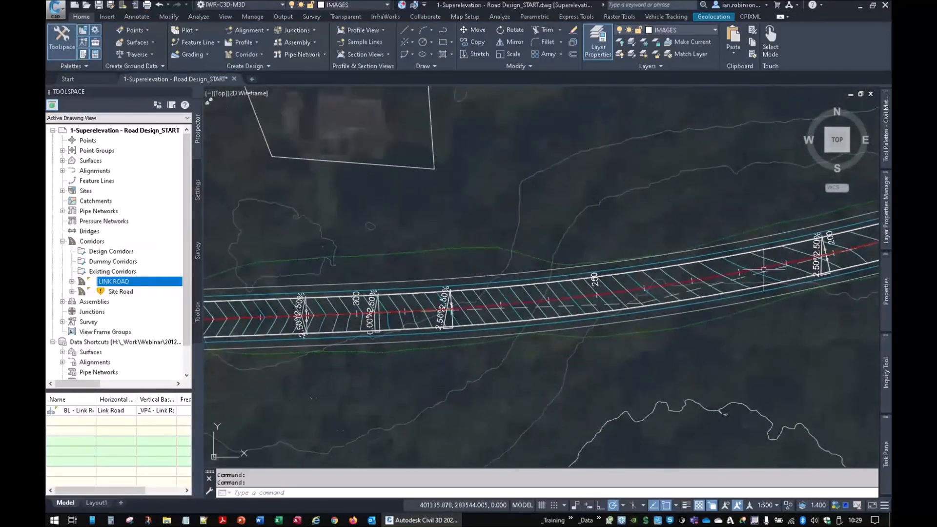
middle_click_drag(455, 308, 846, 300)
middle_click_drag(530, 308, 845, 315)
mouse_move(481, 308)
middle_mouse_down()
mouse_move(724, 328)
mouse_move(843, 325)
middle_mouse_up()
scroll(625, 351, "down", 2)
middle_click_drag(625, 351, 414, 270)
scroll(625, 314, "up", 6)
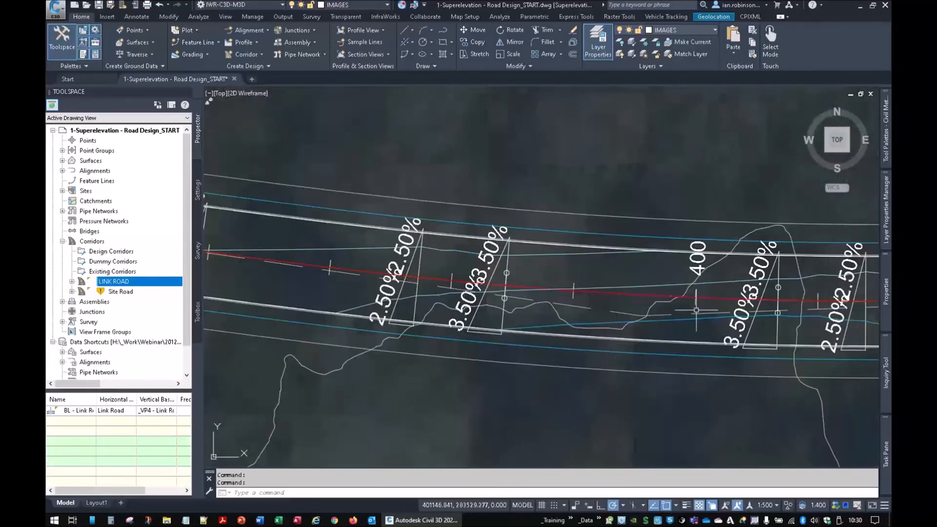
middle_click_drag(506, 298, 634, 317)
- Make the Triangles component visible in plan in the PAVE TOP surface's style, Contours 0.1m and 0.5m Proposed Ground
left_click(597, 277)
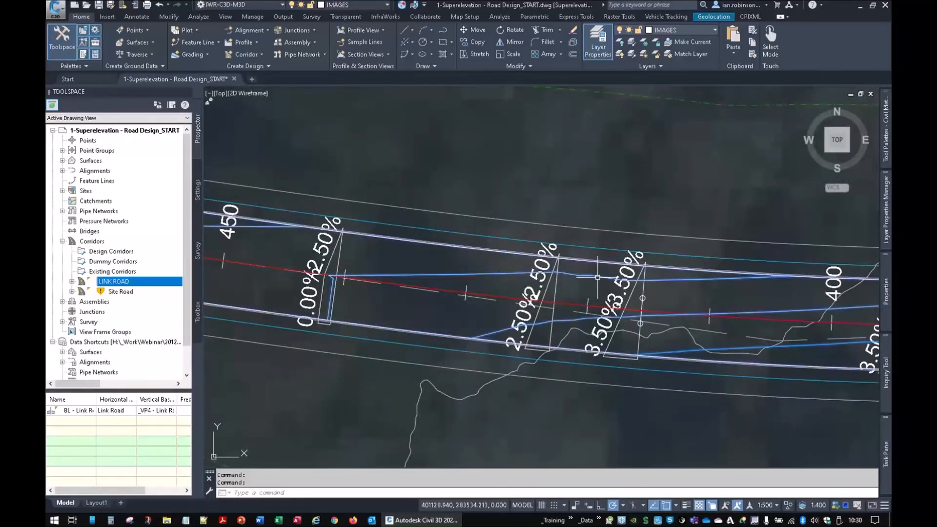
left_click(227, 54)
left_click(204, 54)
left_click(201, 95)
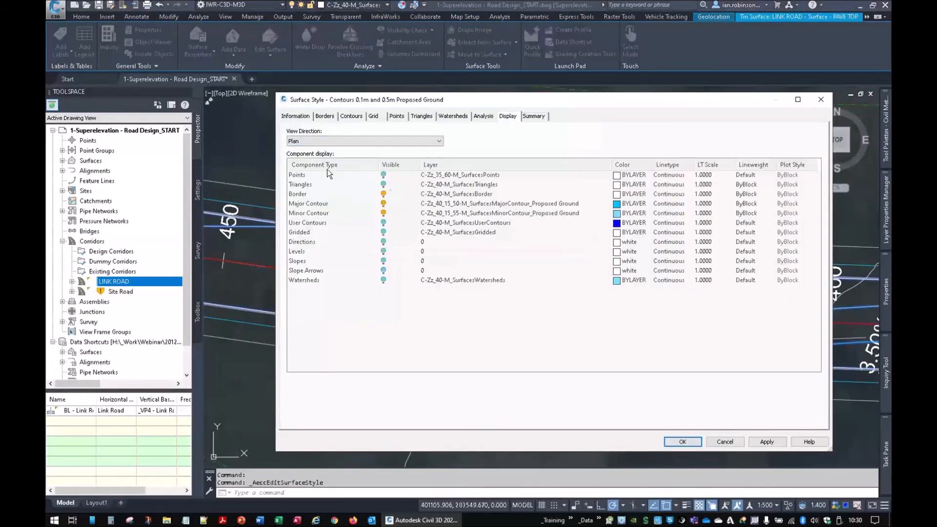
left_click(384, 184)
left_click(681, 443)
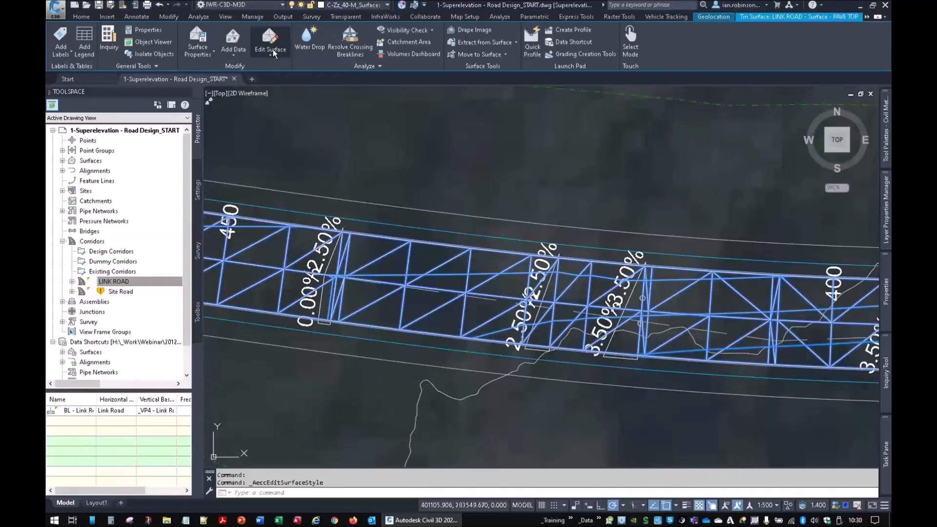
- Turn selection cycling off and swap PAVE TOP triangle edges north of the centreline between the 2.50% and 3.50% superelevation labels
left_click(273, 48)
left_click(264, 108)
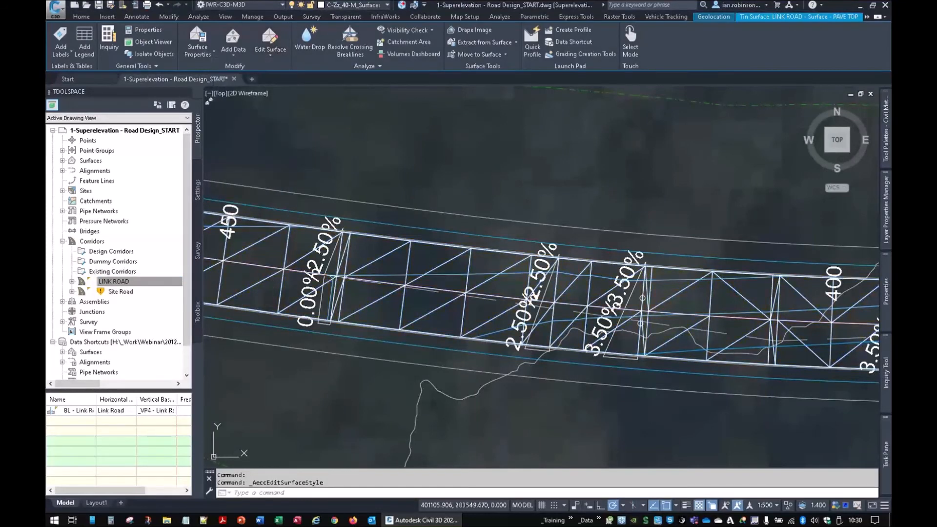
scroll(574, 284, "up", 5)
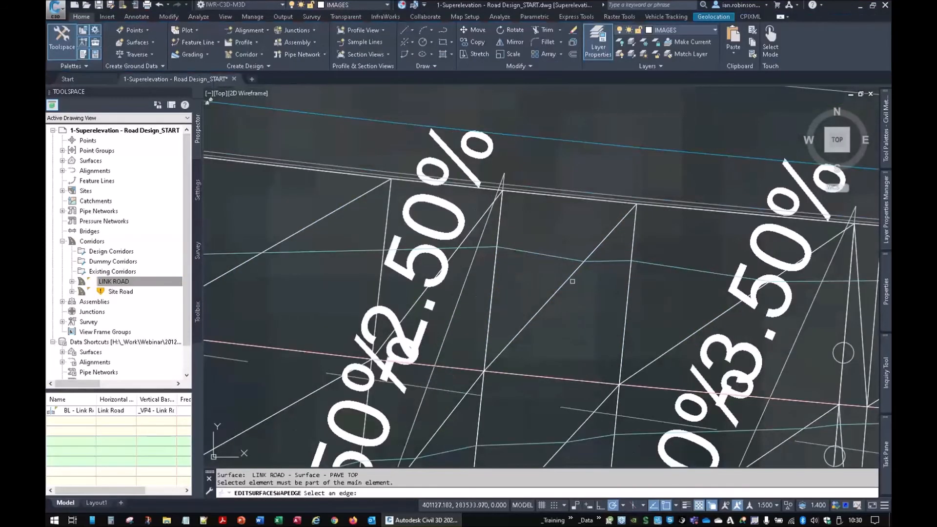
left_click(572, 281)
left_click(619, 320)
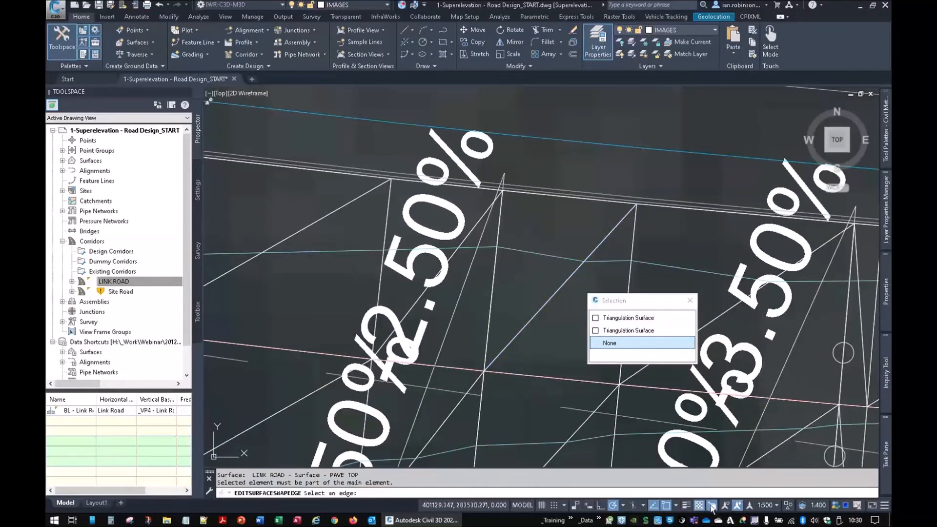
left_click(712, 506)
left_click(577, 268)
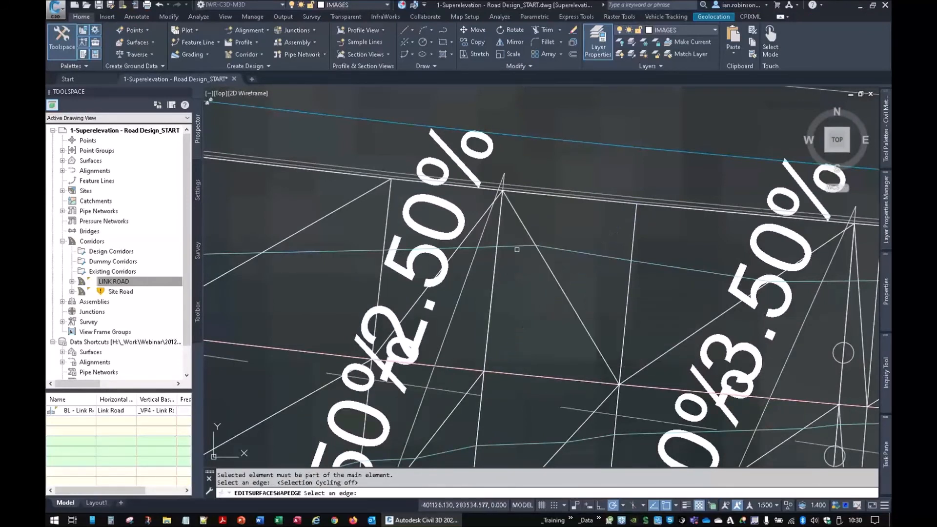
left_click(484, 233)
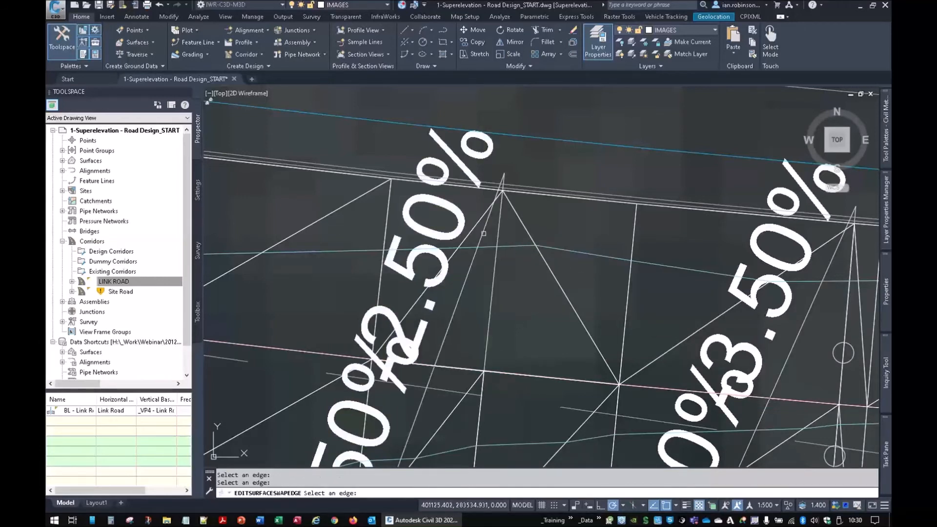
left_click(535, 240)
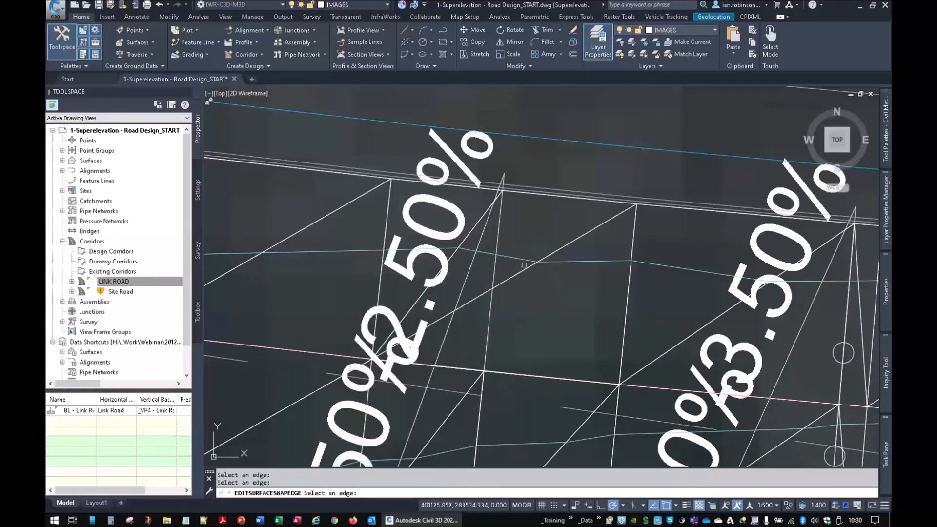
left_click(550, 251)
middle_click_drag(511, 281, 625, 276)
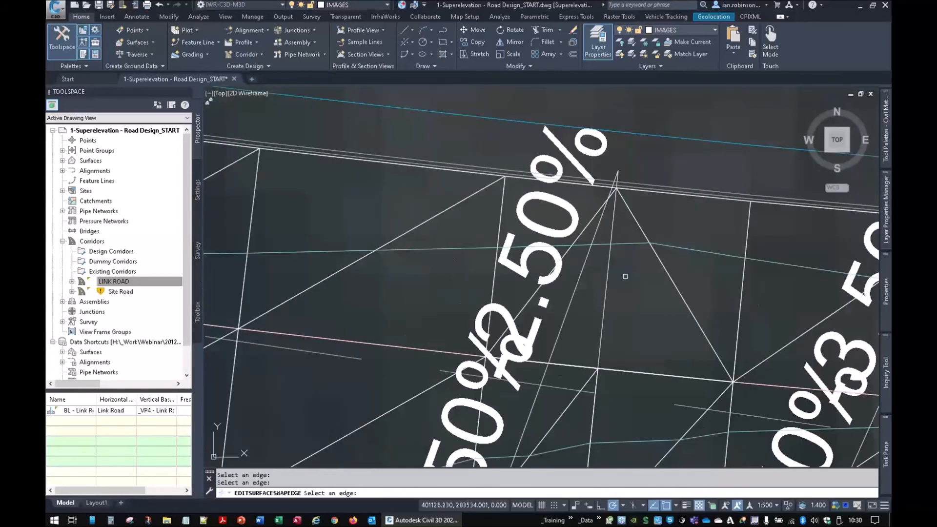
- Swap the PAVE TOP triangle edges south of the centreline between the 2.50% and 3.50% labels to smooth the contours
middle_click_drag(430, 274, 590, 259)
scroll(526, 262, "down", 1)
middle_click_drag(565, 290, 395, 217)
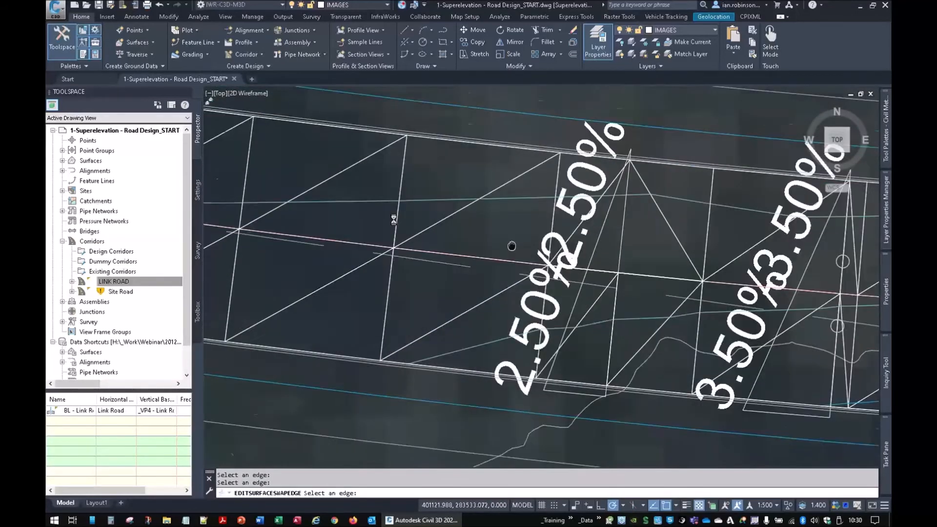
scroll(455, 303, "up", 2)
left_click(470, 284)
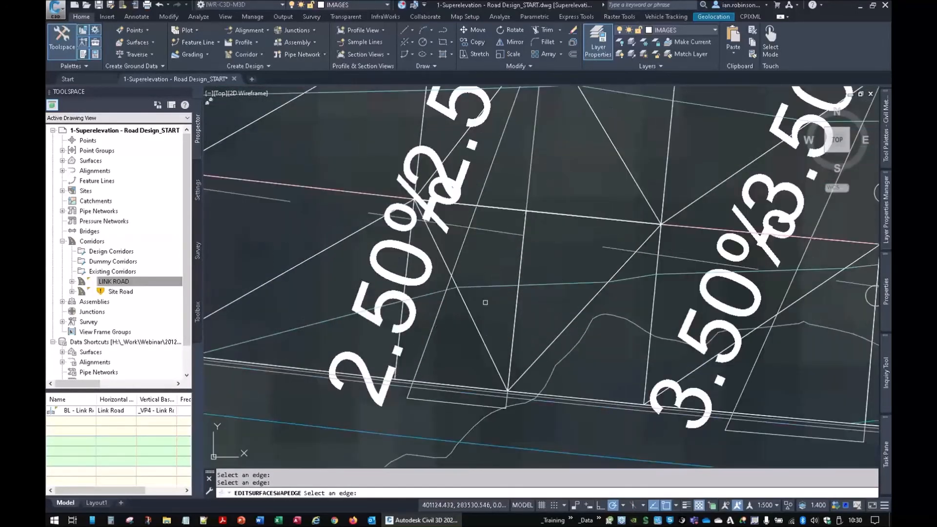
left_click(475, 321)
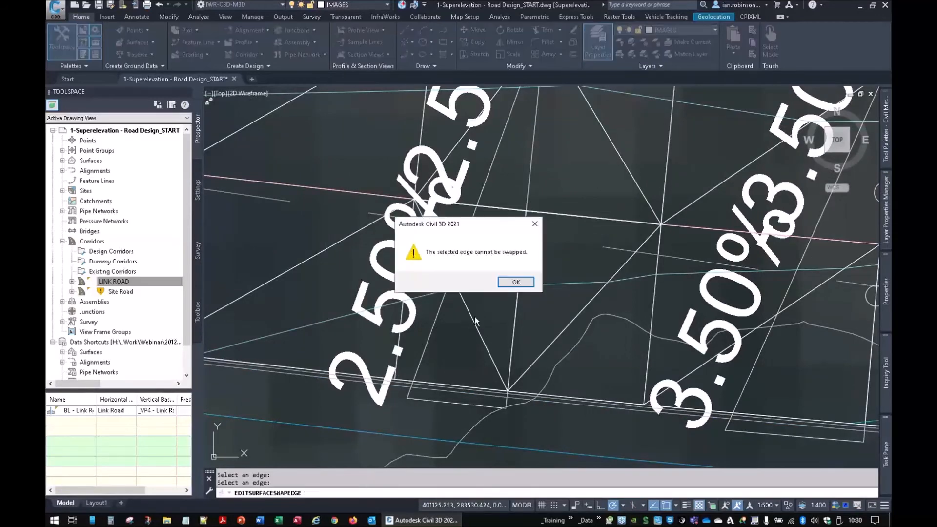
left_click(522, 281)
middle_click_drag(635, 323, 521, 339)
left_click(512, 280)
middle_click_drag(463, 334, 536, 343)
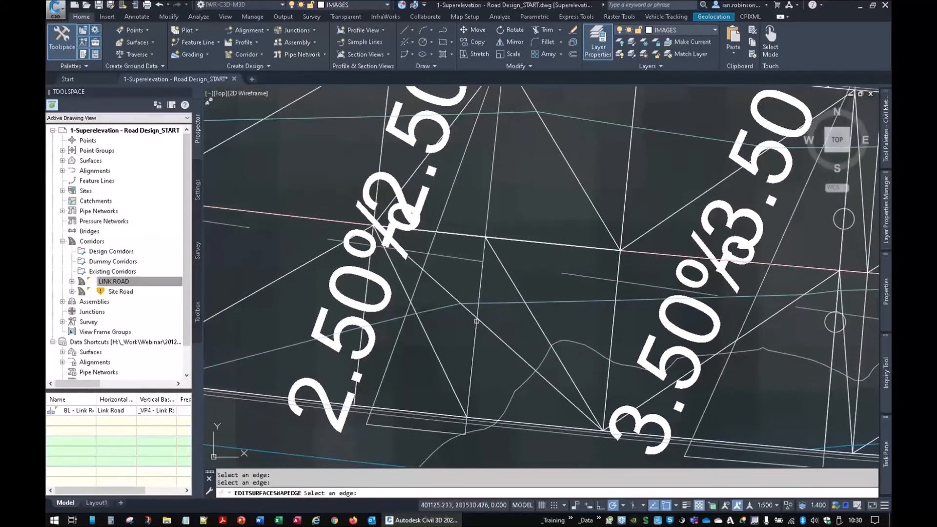
left_click(428, 339)
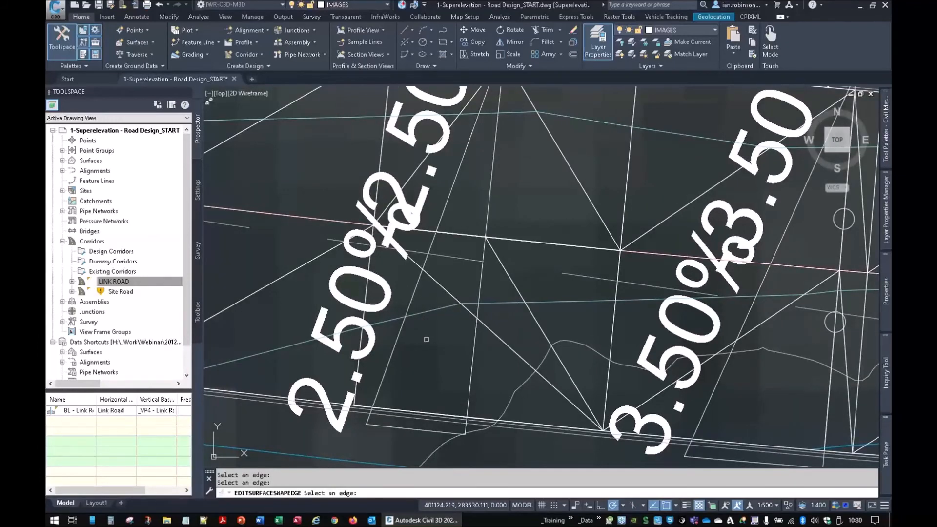
middle_click_drag(491, 323, 395, 317)
middle_click_drag(590, 314, 478, 305)
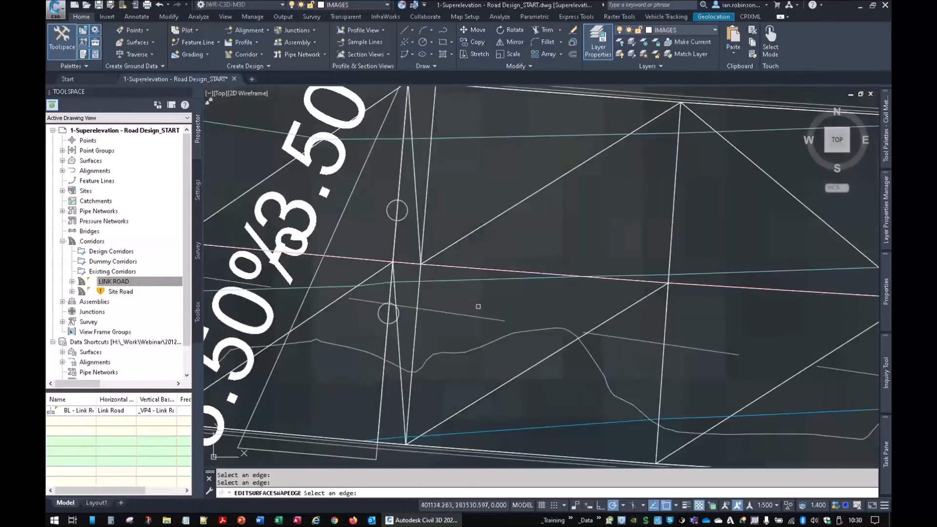
key("Escape")
- Hide the Triangles component in plan in the PAVE TOP surface's style, Contours 0.1m and 0.5m Proposed Ground
left_click(478, 307)
left_click(188, 54)
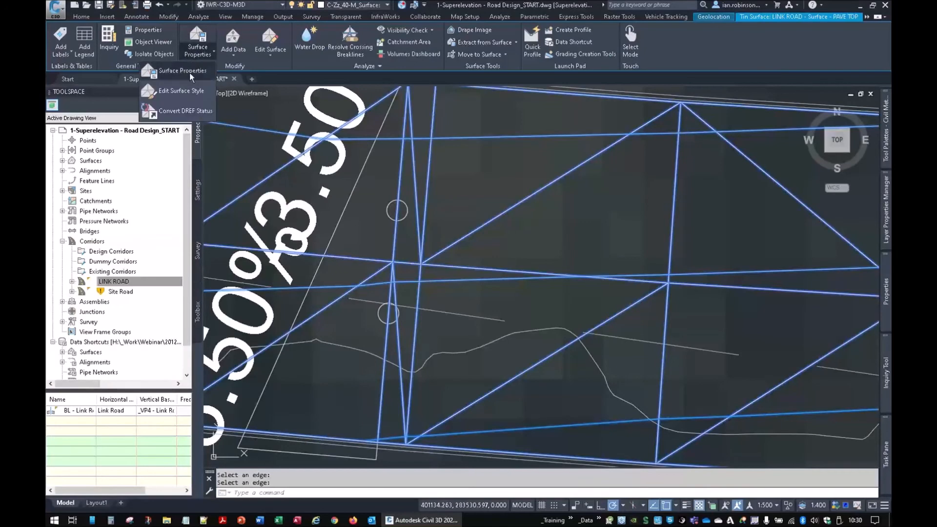
left_click(181, 91)
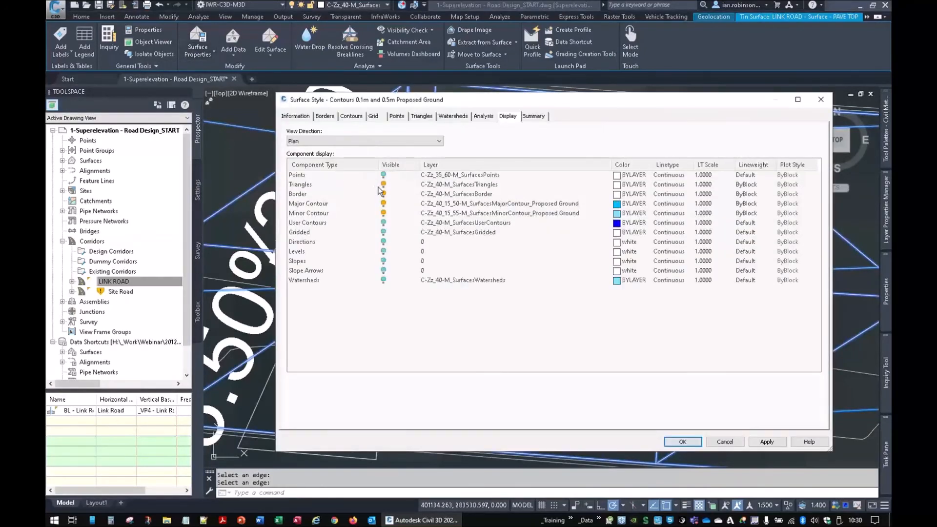
left_click(382, 185)
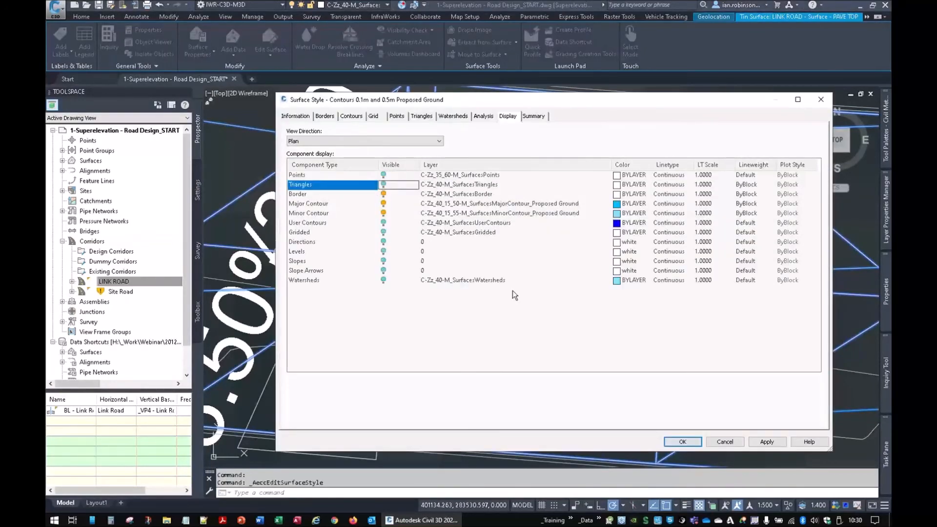
left_click(681, 442)
scroll(563, 293, "down", 4)
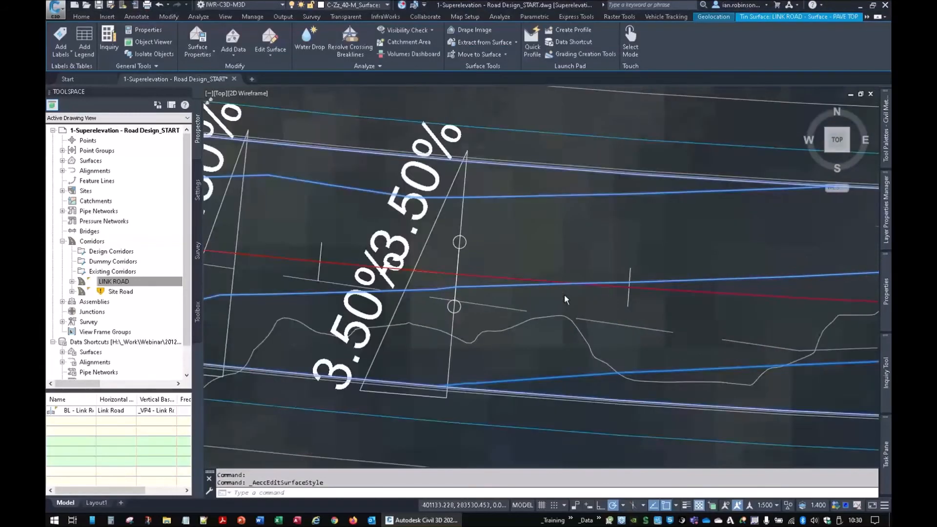
scroll(564, 294, "down", 6)
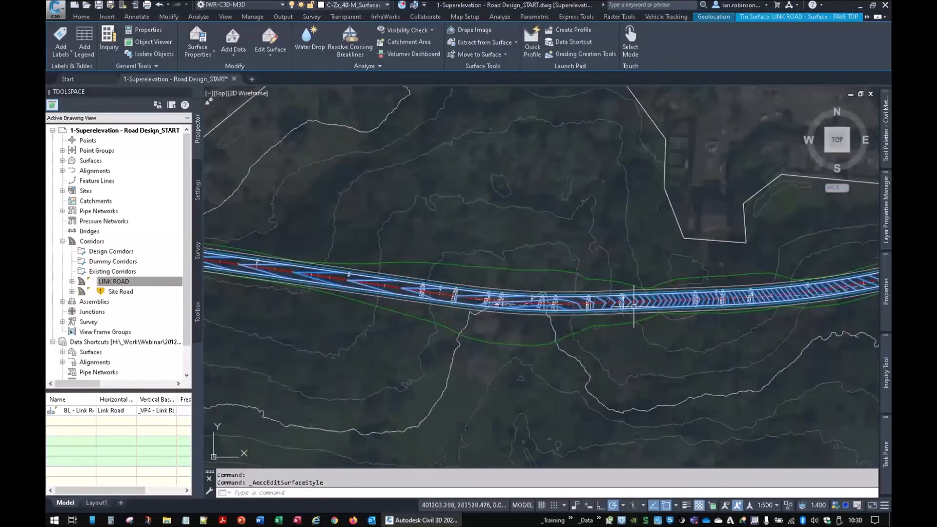
key("Escape")
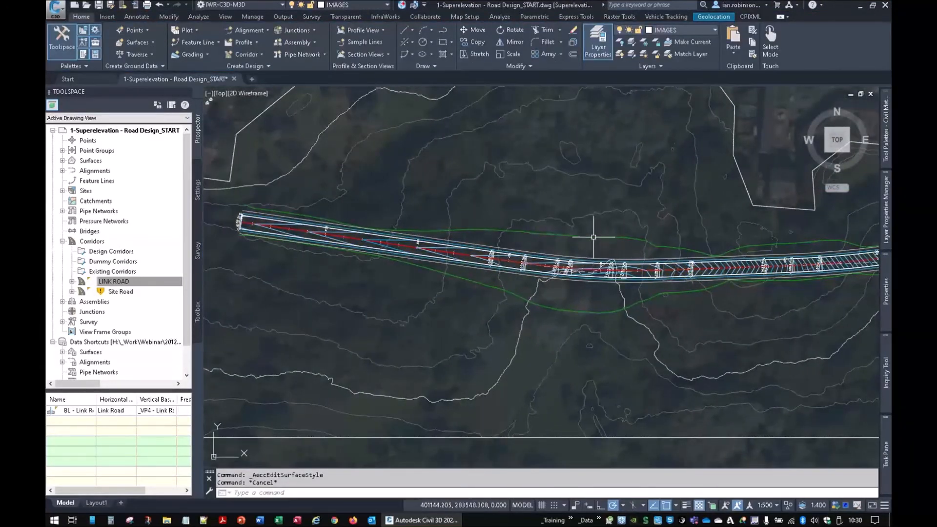
- Open the LINK ROAD corridor in the Section Editor and show its cross section at chainage 170.000m
left_click(593, 237)
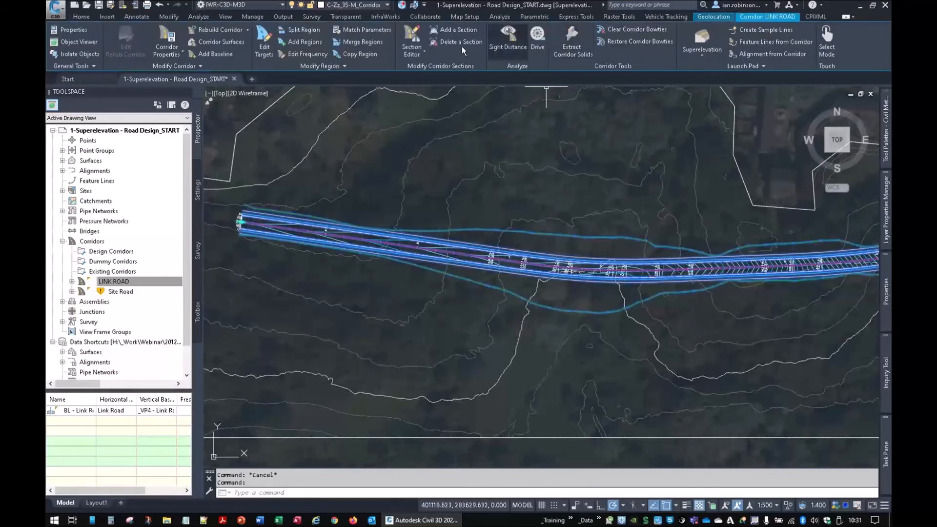
left_click(413, 39)
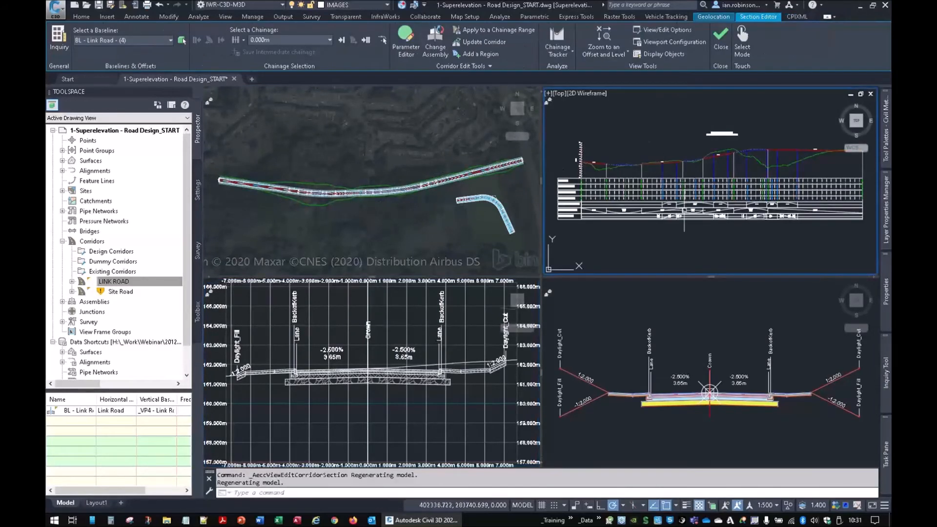
scroll(665, 195, "up", 2)
scroll(659, 146, "up", 4)
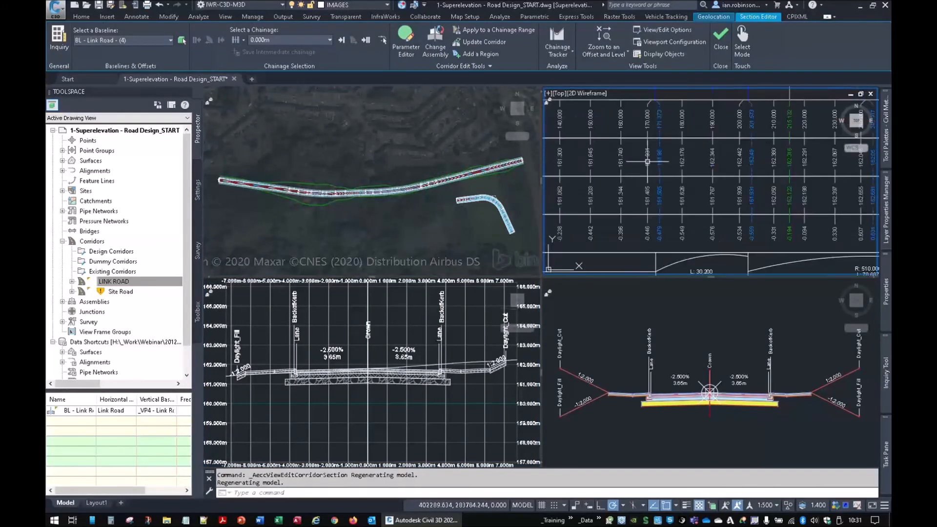
scroll(664, 146, "down", 6)
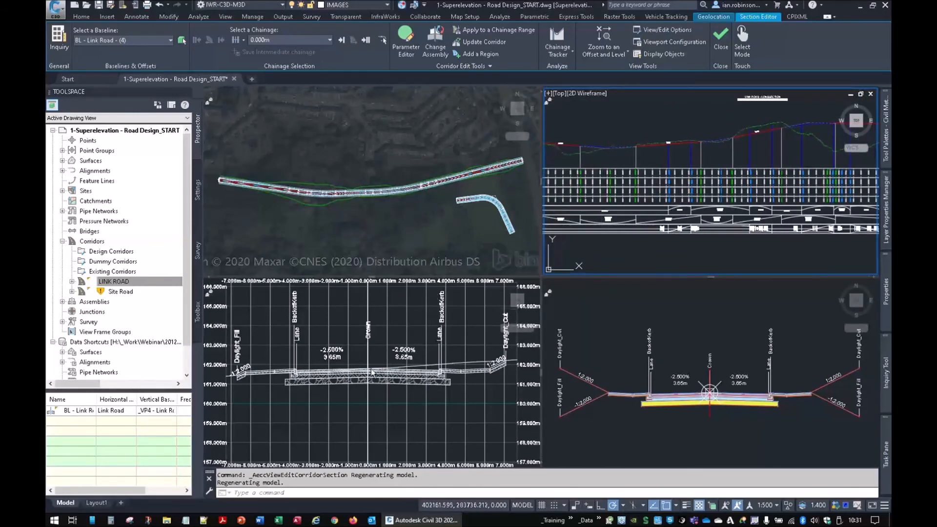
left_click(284, 41)
scroll(273, 146, "down", 5)
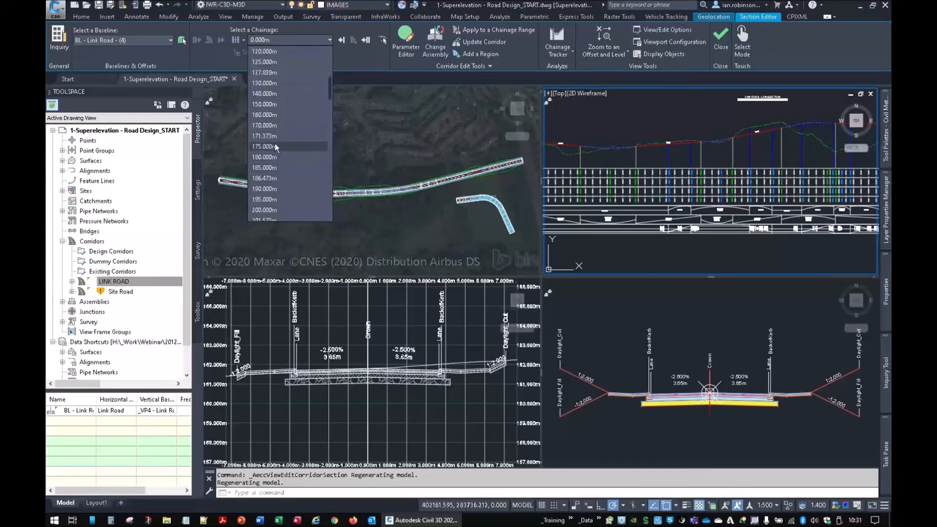
left_click(275, 126)
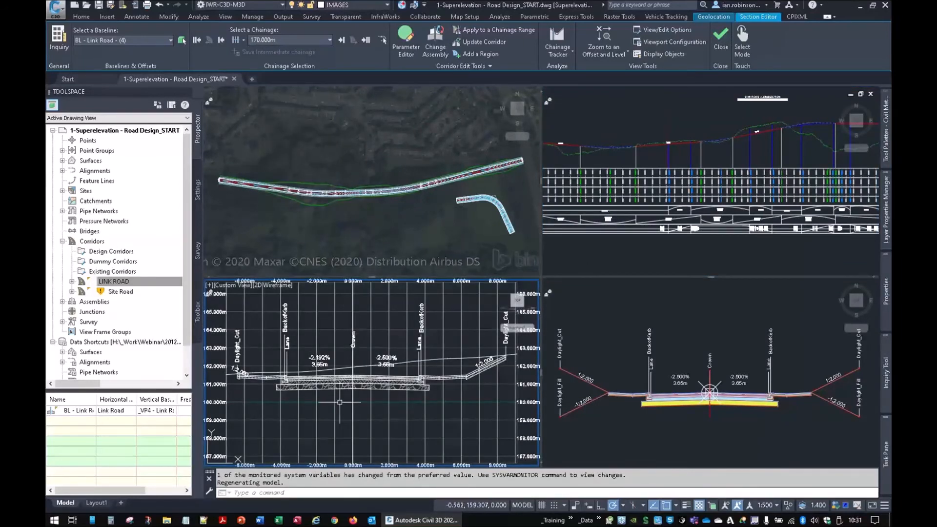
- Show the section at chainage 160.000m, enlarge the carriageway and set the view to Zoom to an Offset and Level
left_click(221, 41)
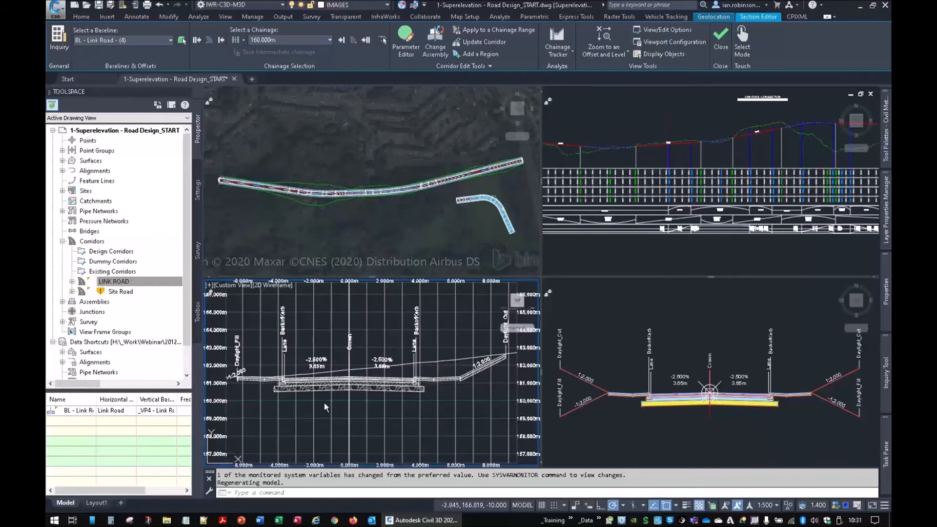
scroll(342, 374, "up", 3)
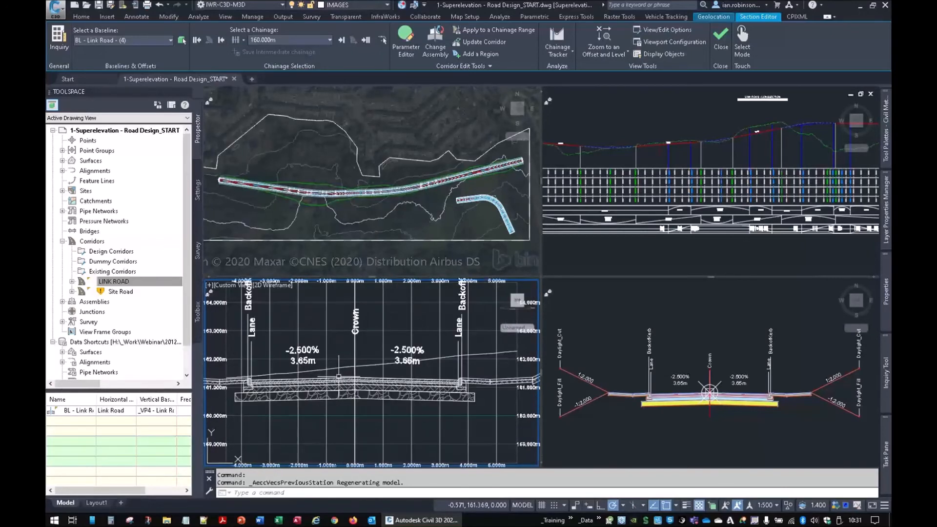
middle_click_drag(343, 377, 365, 358)
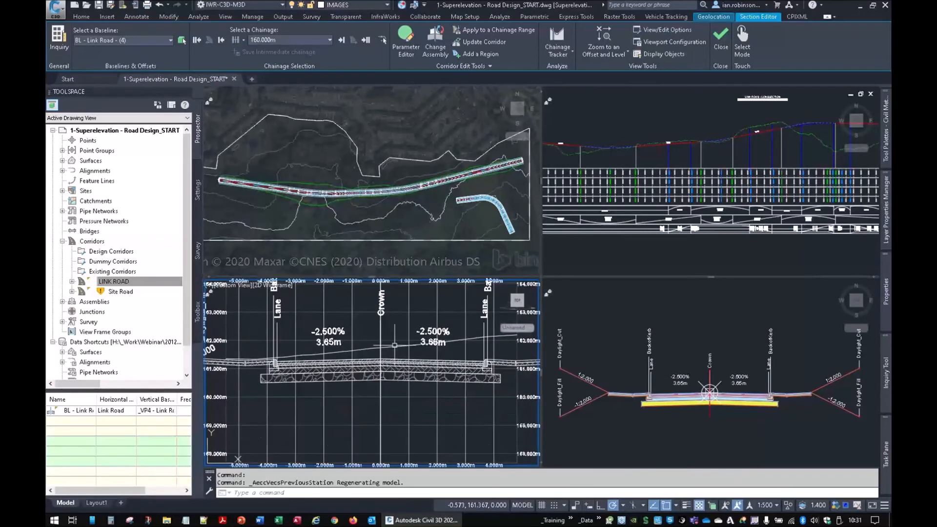
left_click(572, 52)
left_click(564, 90)
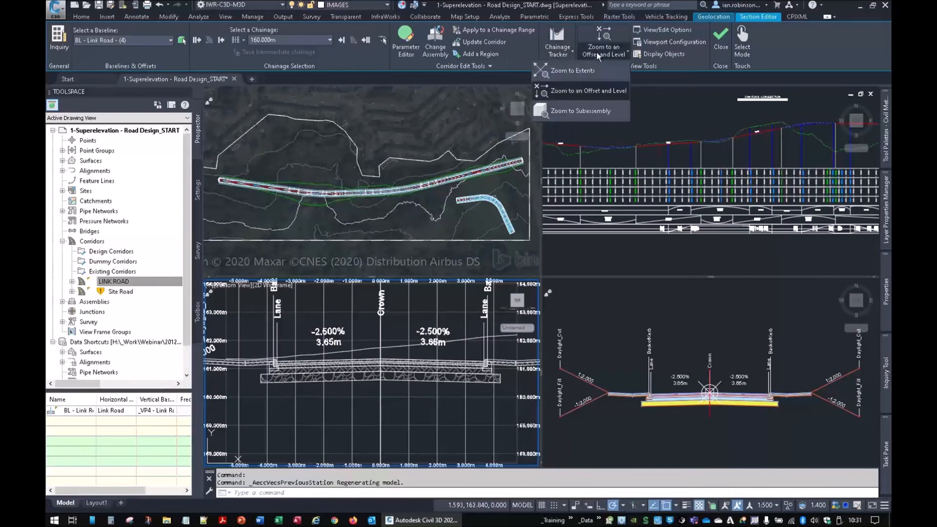
- Step through the corridor sections from chainage 170.000m to 245.000m to check how the lane crossfalls change
left_click(342, 40)
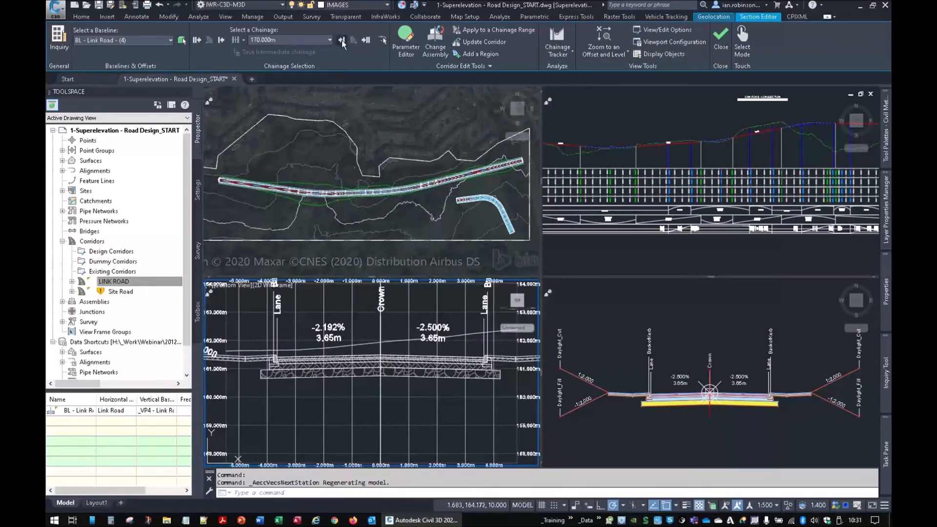
left_click(342, 40)
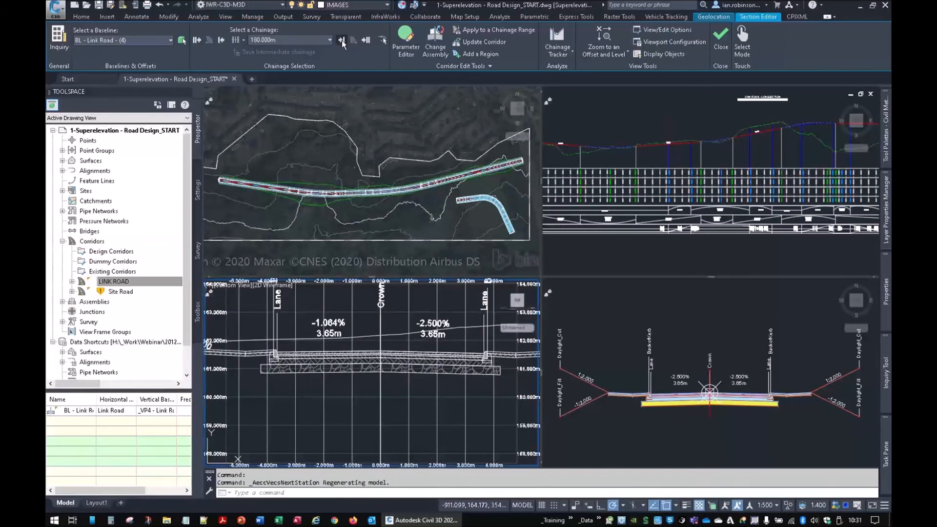
left_click(341, 40)
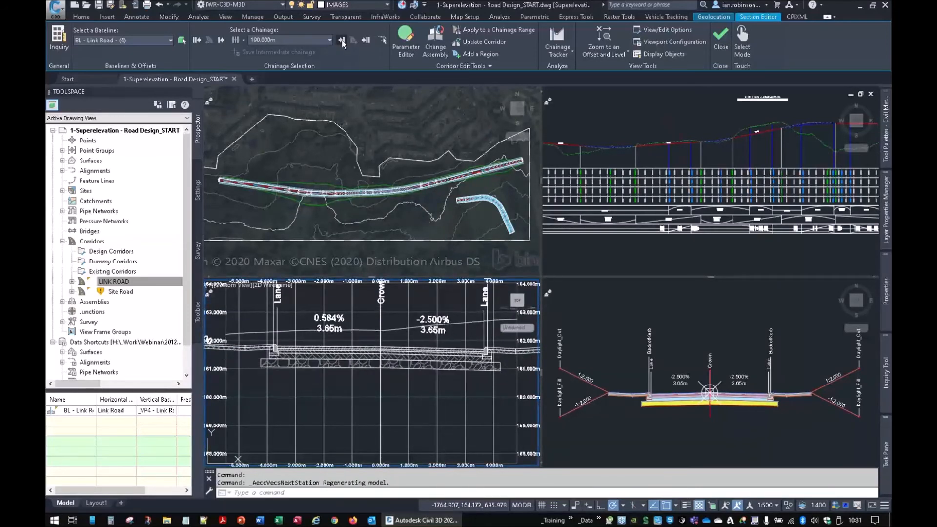
left_click(342, 40)
left_click(342, 40)
left_click(341, 40)
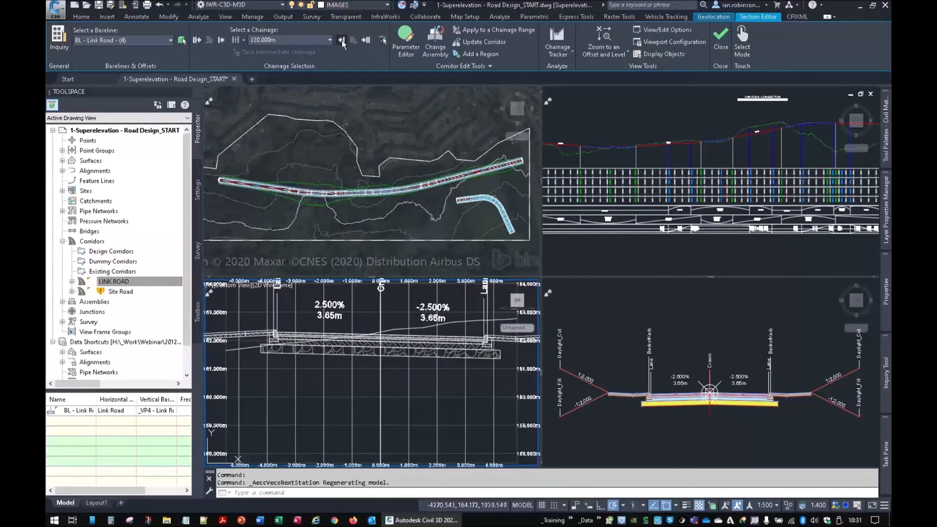
left_click(342, 40)
left_click(342, 40)
left_click(341, 40)
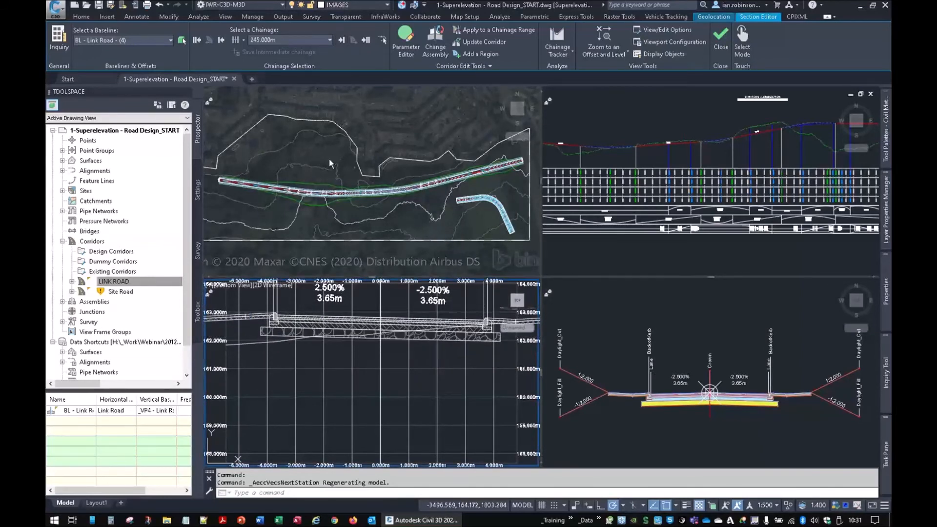
middle_click_drag(366, 316, 355, 431)
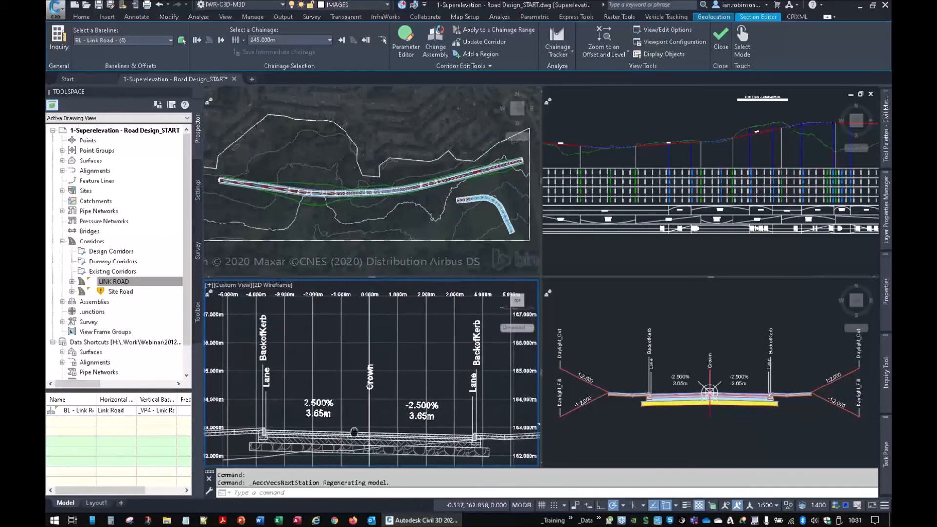
- Step through the LINK ROAD corridor sections from chainage 245.000m to 310.461m to check the lane crossfalls
left_click(342, 41)
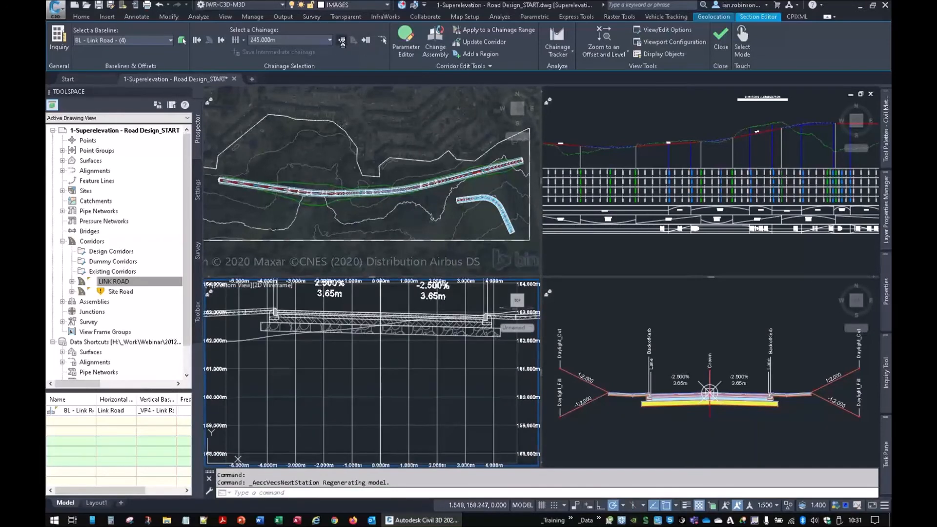
left_click(342, 40)
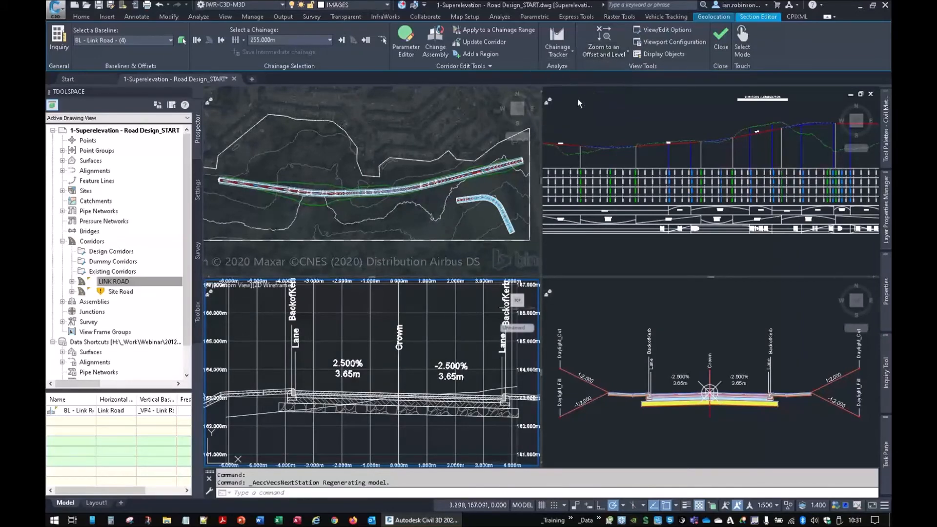
left_click(340, 41)
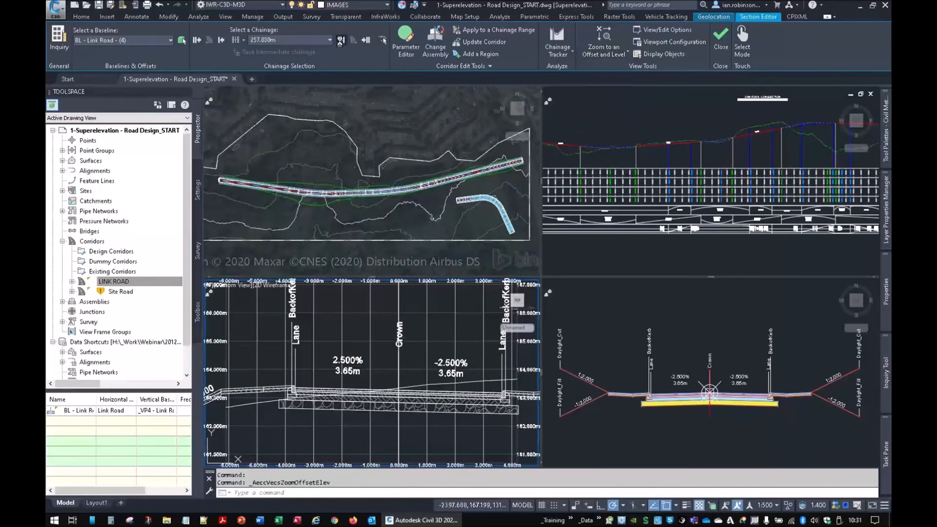
left_click(340, 41)
left_click(341, 42)
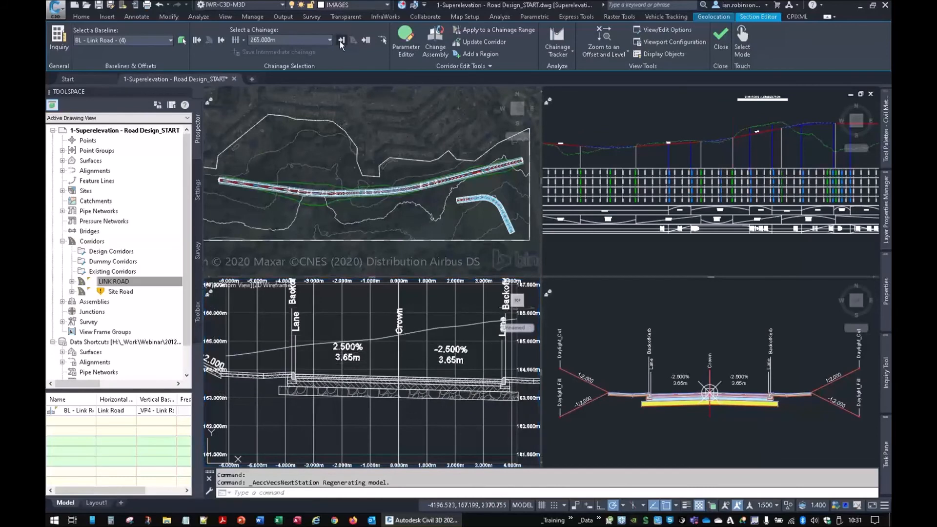
left_click(340, 41)
left_click(340, 42)
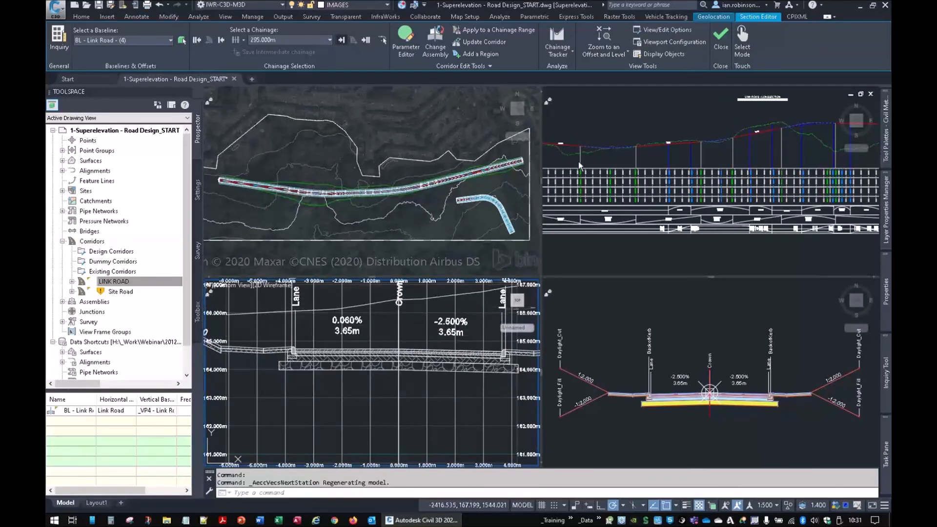
- Show the corridor section at chainage 325.000m and set the section view to Zoom to an Offset and Level
left_click(797, 177)
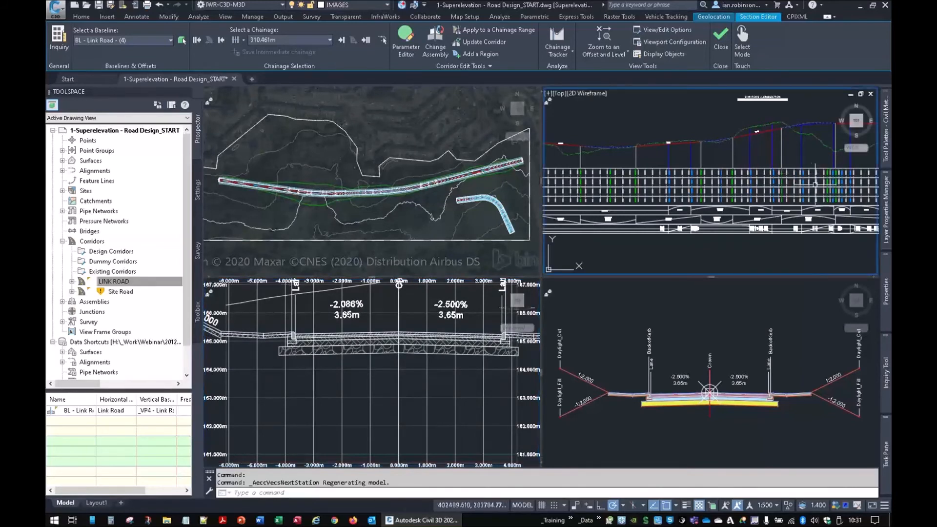
left_click(329, 40)
left_click(297, 82)
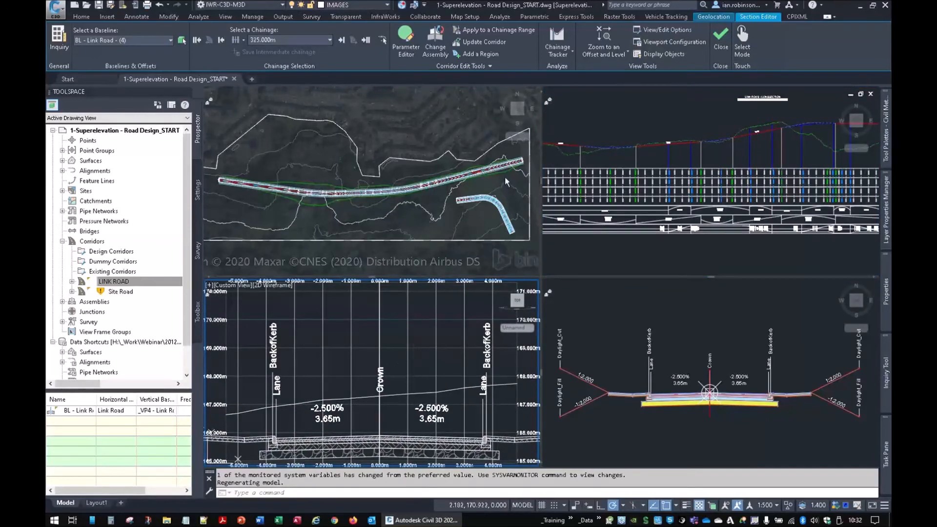
left_click(593, 63)
- Step through the corridor sections from chainage 325.000m past 415.000m to check the crossfalls, and close the Section Editor
left_click(341, 40)
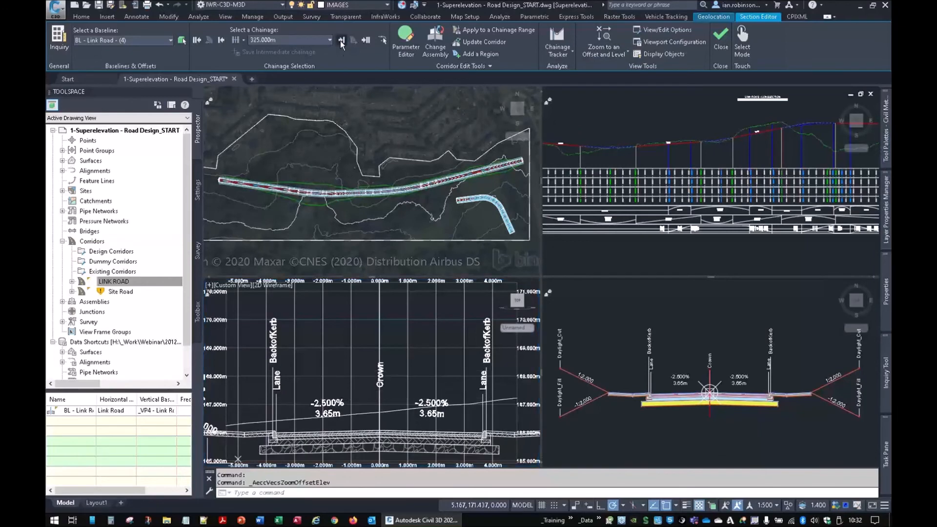
left_click(340, 40)
left_click(341, 40)
left_click(341, 40)
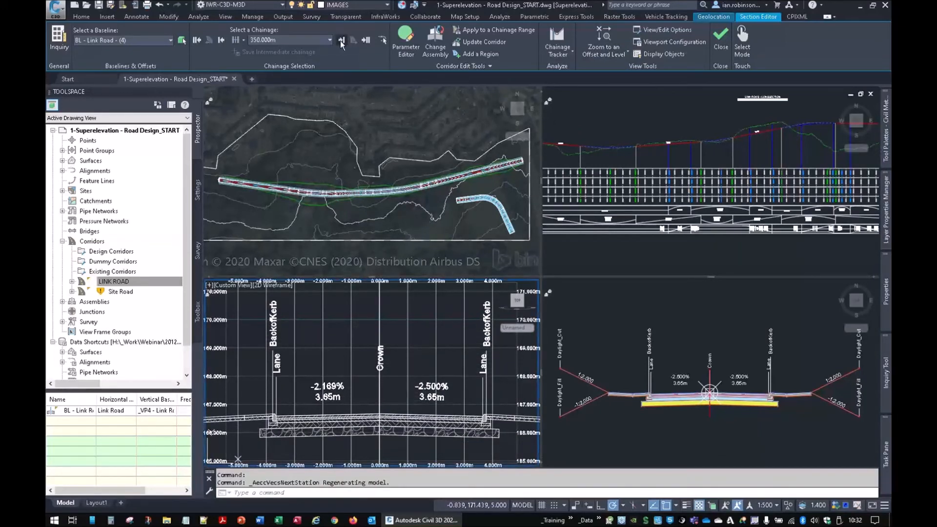
left_click(340, 40)
left_click(341, 40)
left_click(340, 40)
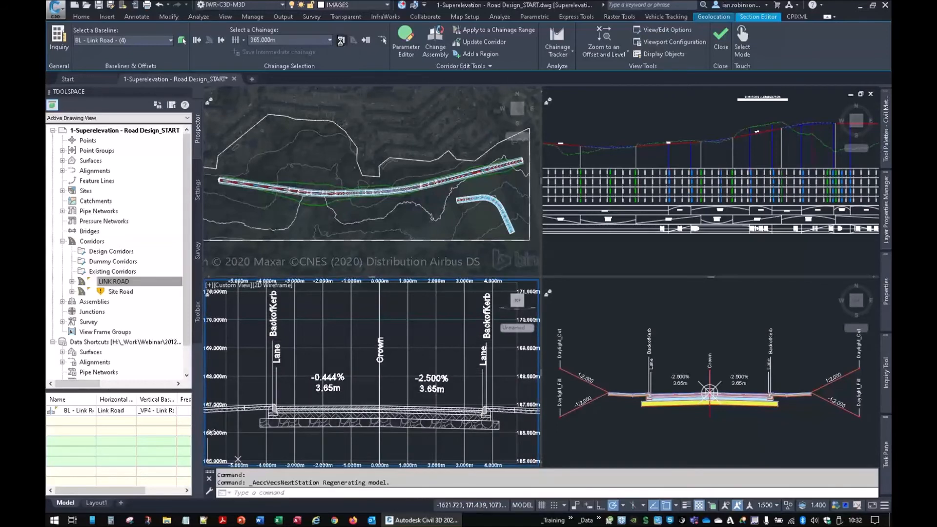
left_click(340, 40)
left_click(340, 40)
left_click(341, 40)
left_click(341, 40)
left_click(341, 40)
left_click(341, 40)
left_click(341, 40)
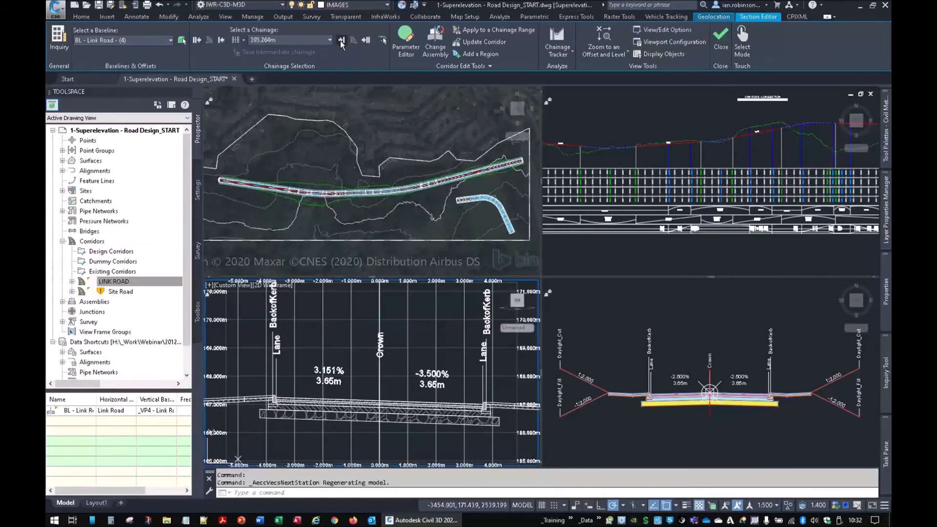
left_click(341, 40)
left_click(341, 40)
left_click(340, 40)
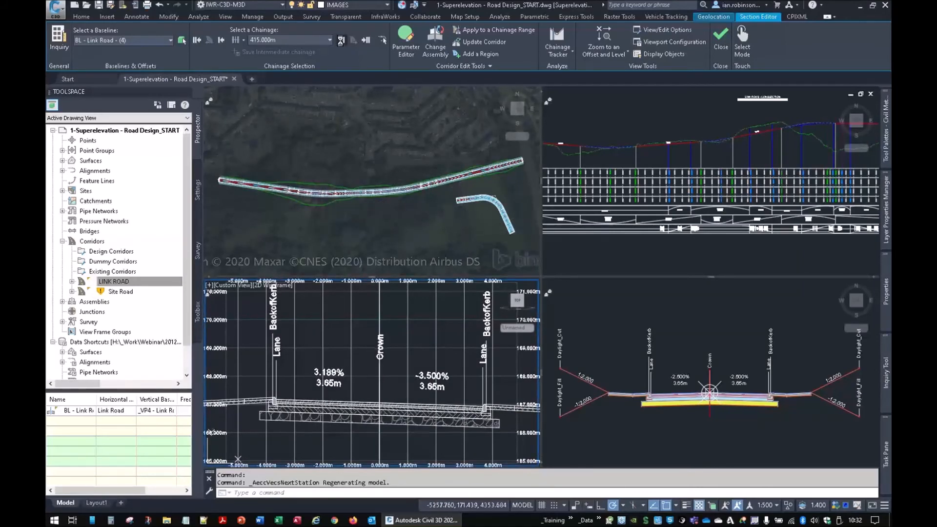
left_click(340, 40)
left_click(341, 40)
left_click(341, 40)
left_click(340, 40)
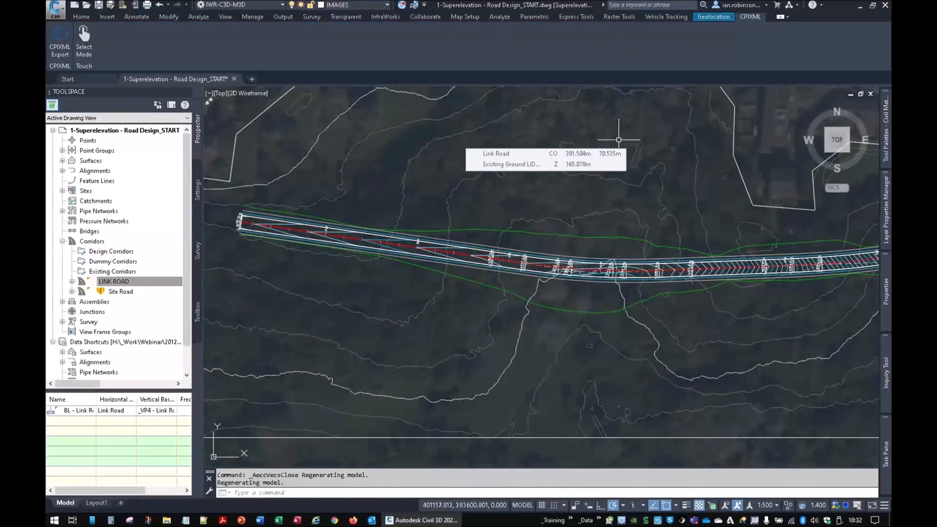
- Review the Assembly Type options in the construction properties of the Full Road 7.3 assembly, and leave without applying changes
scroll(592, 178, "down", 8)
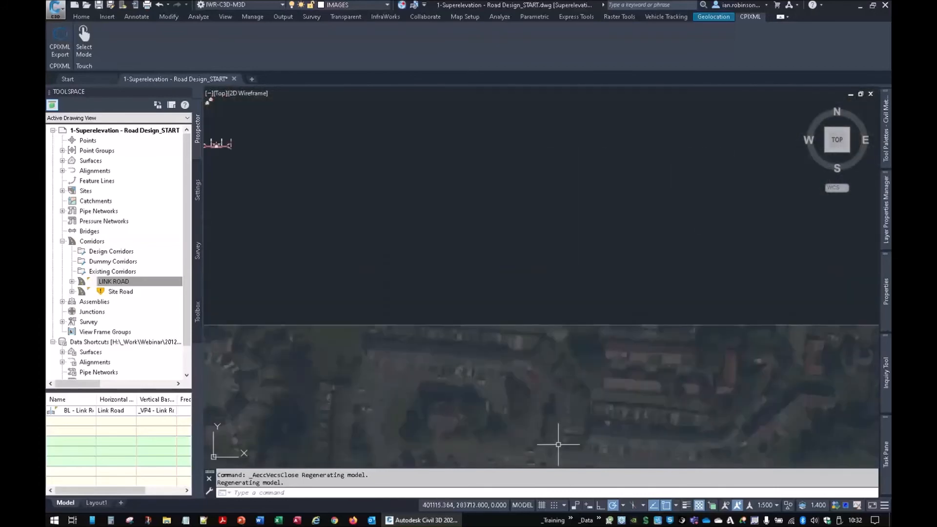
middle_click_drag(561, 444, 539, 283)
scroll(537, 282, "up", 14)
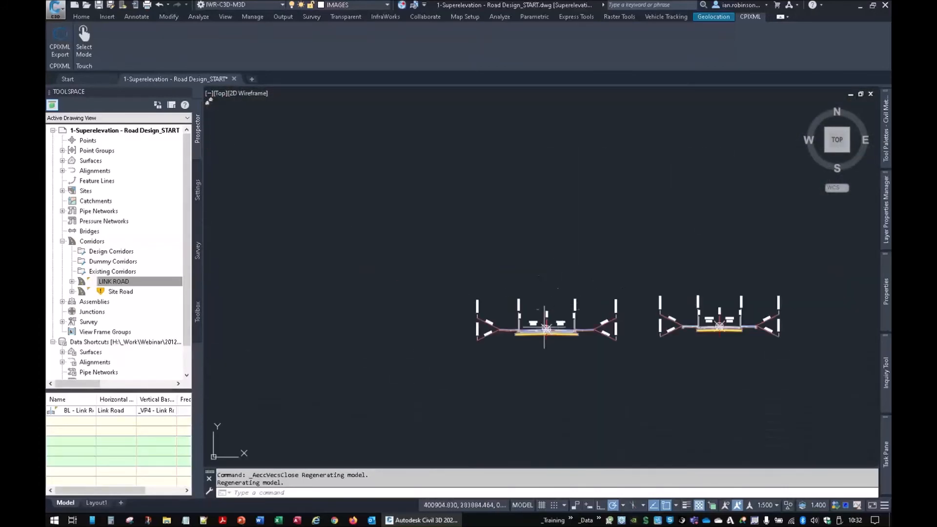
left_click(541, 287)
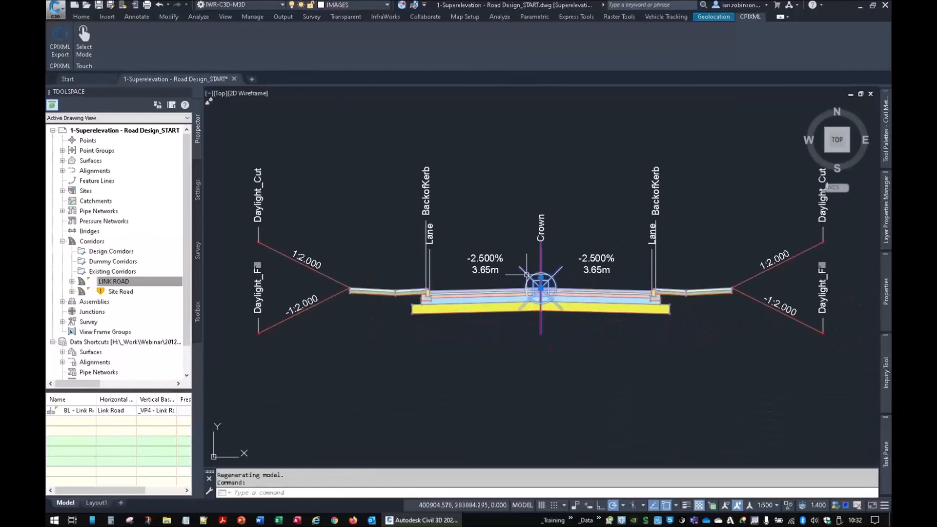
left_click(286, 42)
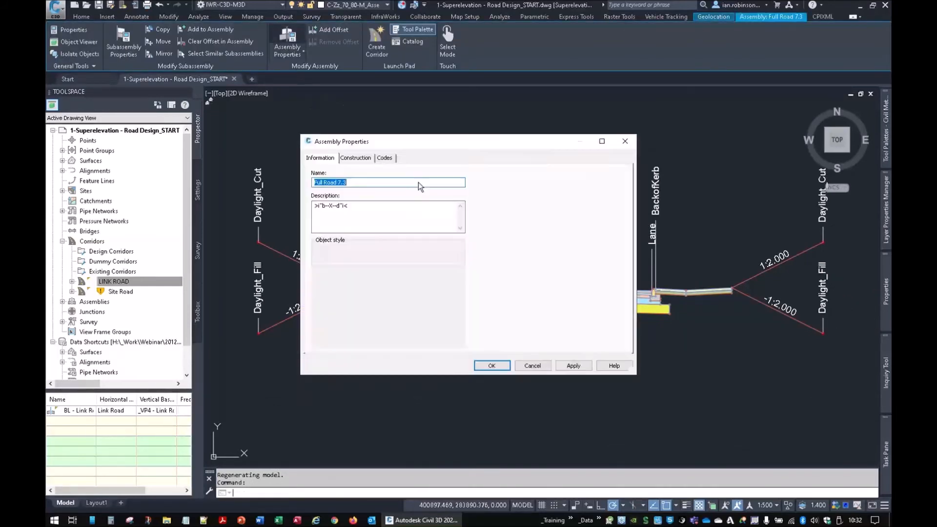
left_click(266, 137)
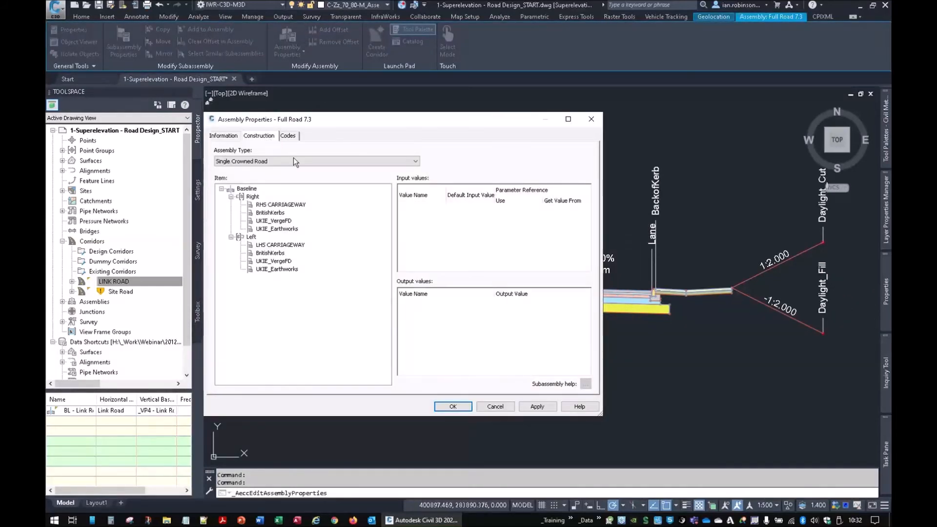
left_click(276, 163)
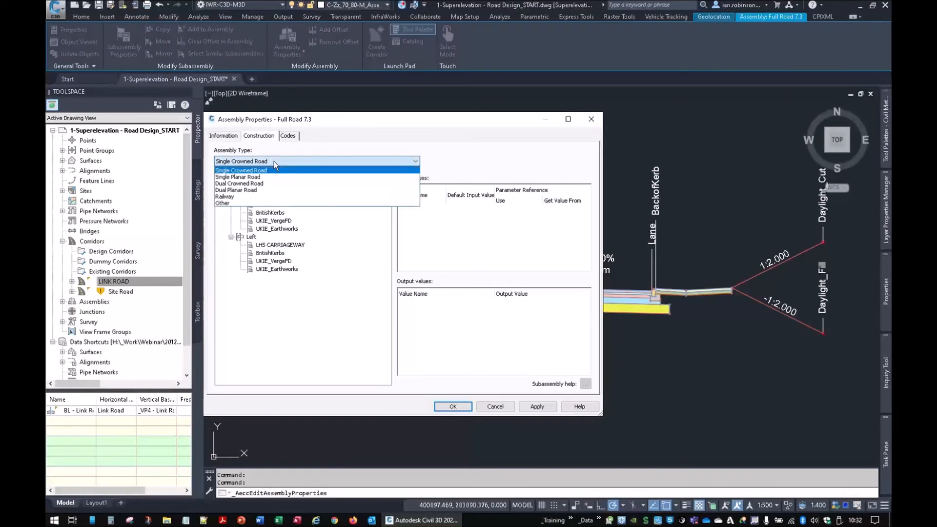
left_click(275, 161)
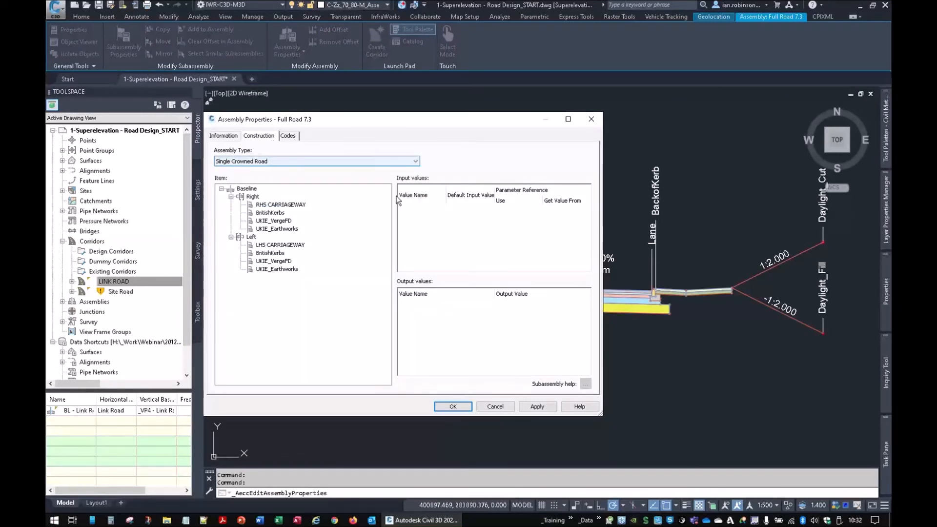
left_click(502, 408)
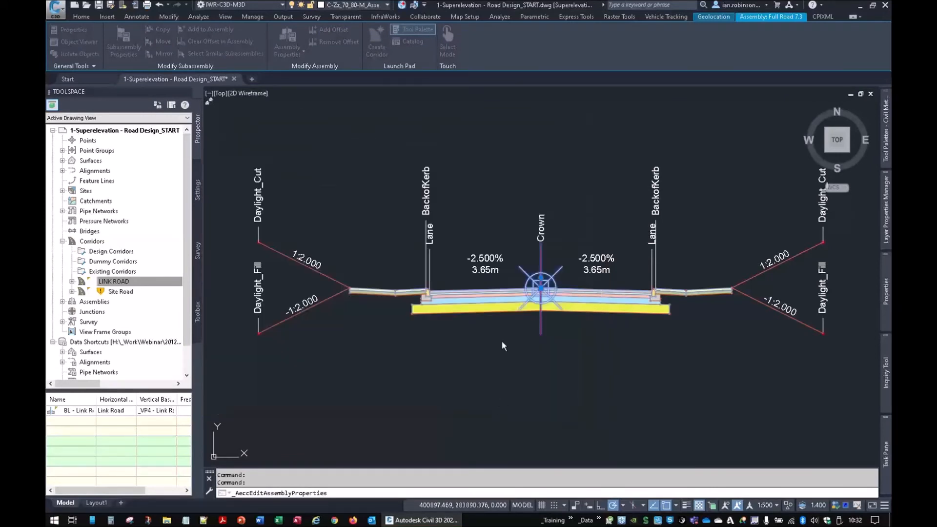
- Examine the Use Superelevation parameter of the LHS CARRIAGEWAY subassembly in its properties, and deselect the subassembly
left_click(478, 298)
mouse_move(886, 292)
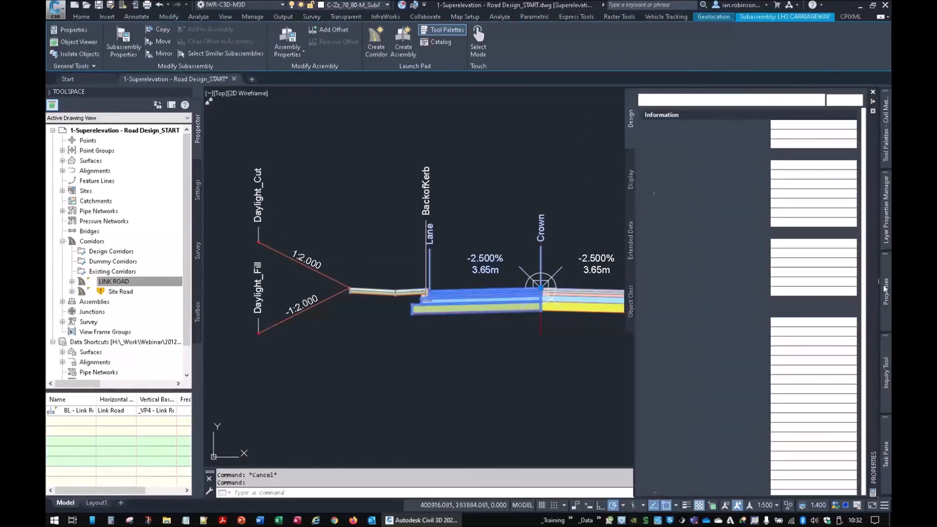
left_click(778, 362)
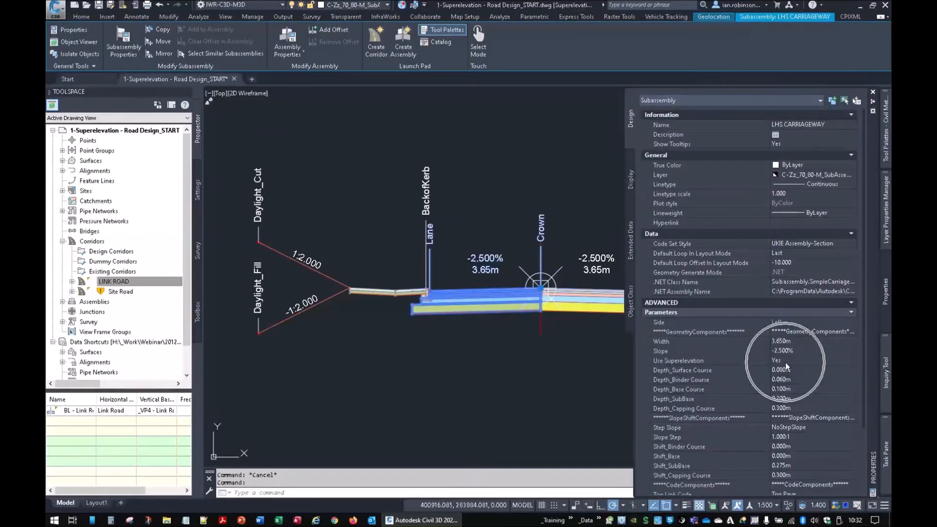
left_click(786, 362)
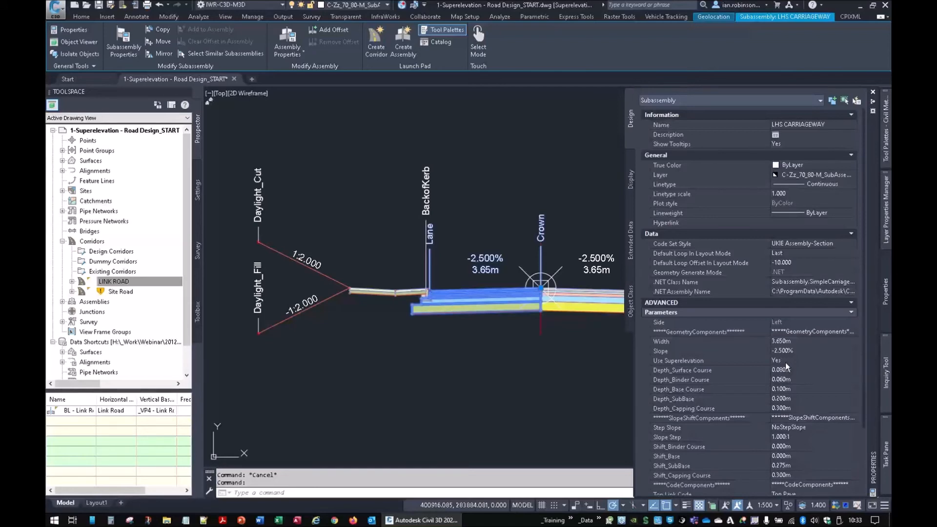
key("Escape")
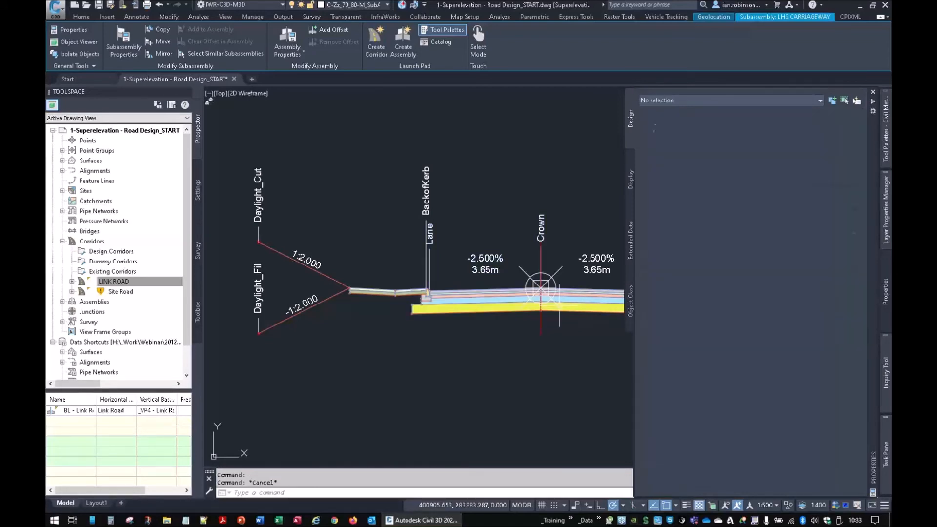
key("ctrl+1")
- Rebuild the Site Road corridor
scroll(559, 305, "down", 8)
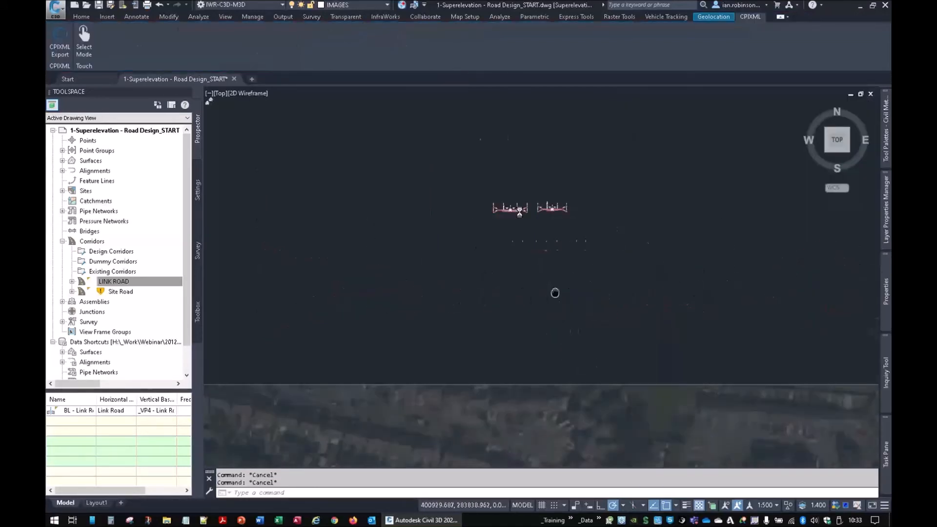
middle_click_drag(625, 431, 335, 191)
scroll(632, 266, "up", 6)
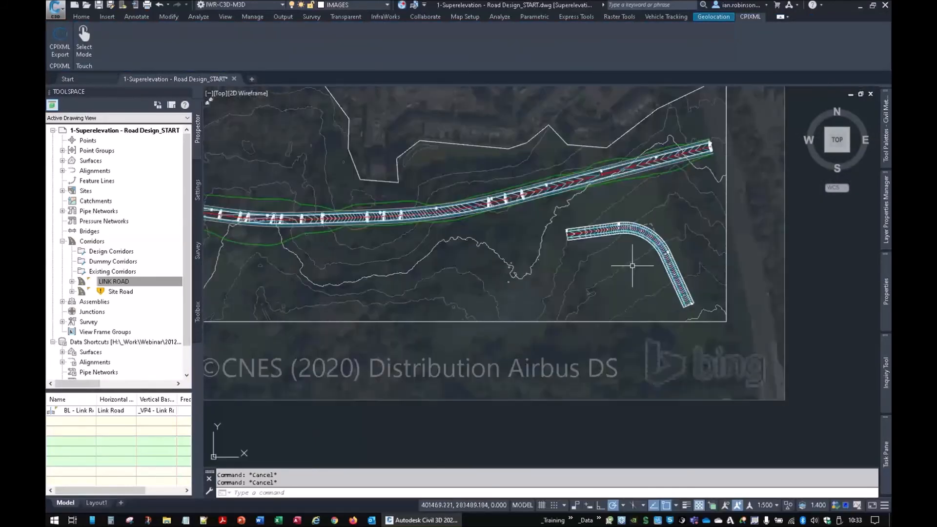
mouse_move(632, 266)
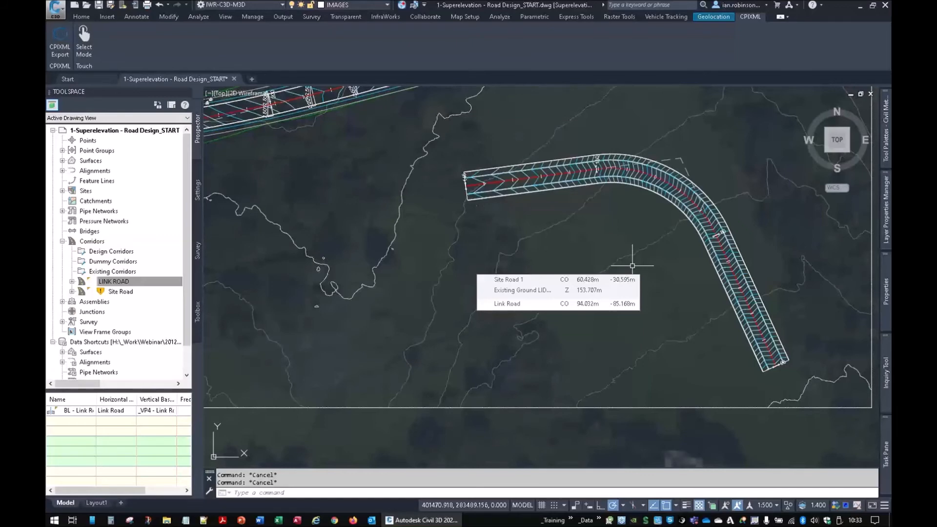
scroll(596, 272, "up", 4)
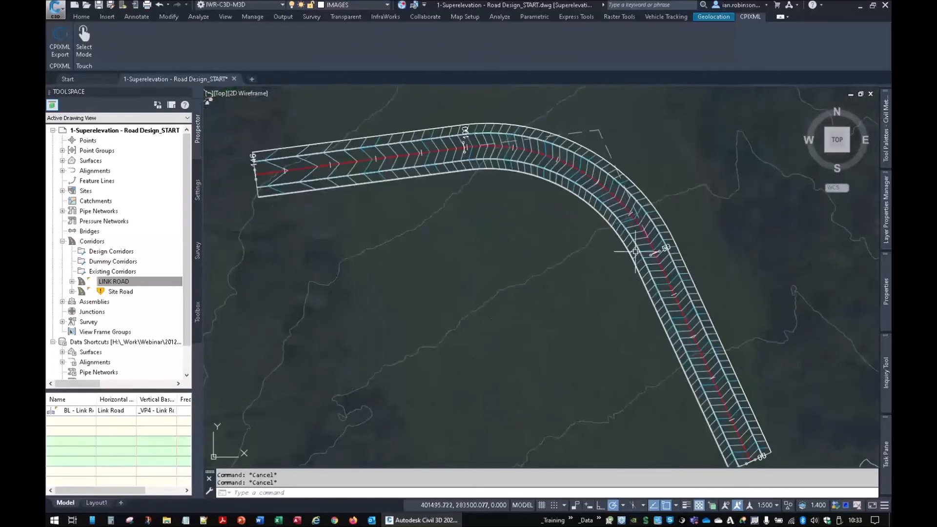
left_click(80, 19)
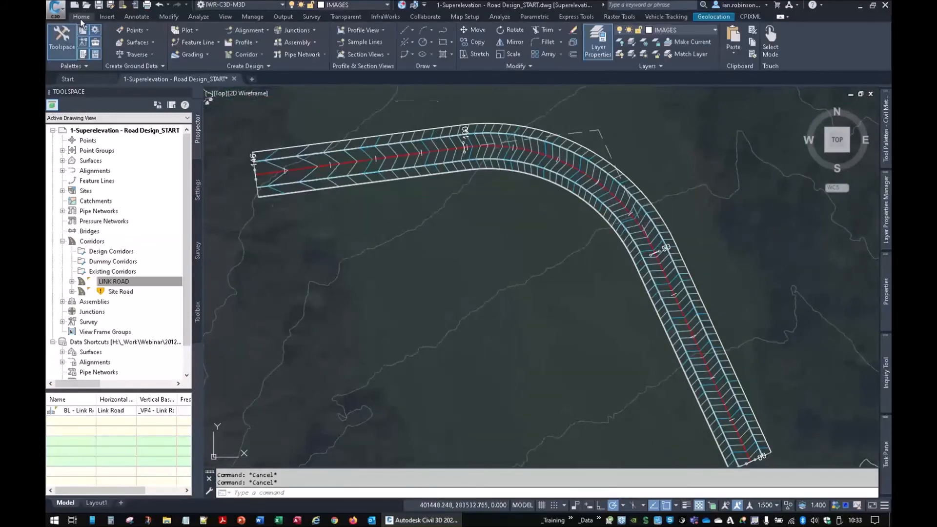
right_click(120, 292)
left_click(132, 328)
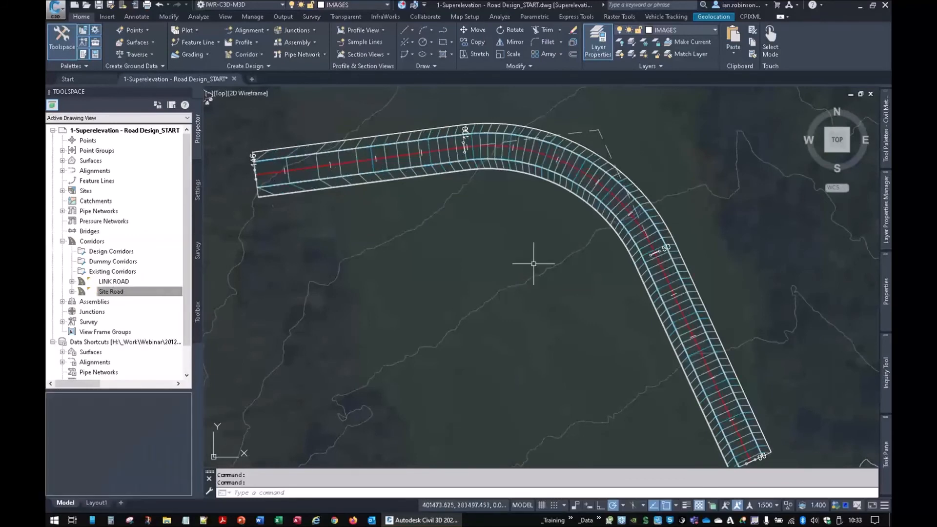
- Turn on selection cycling and select the Site Road corridor instead of the surface overlapping it
left_click(650, 214)
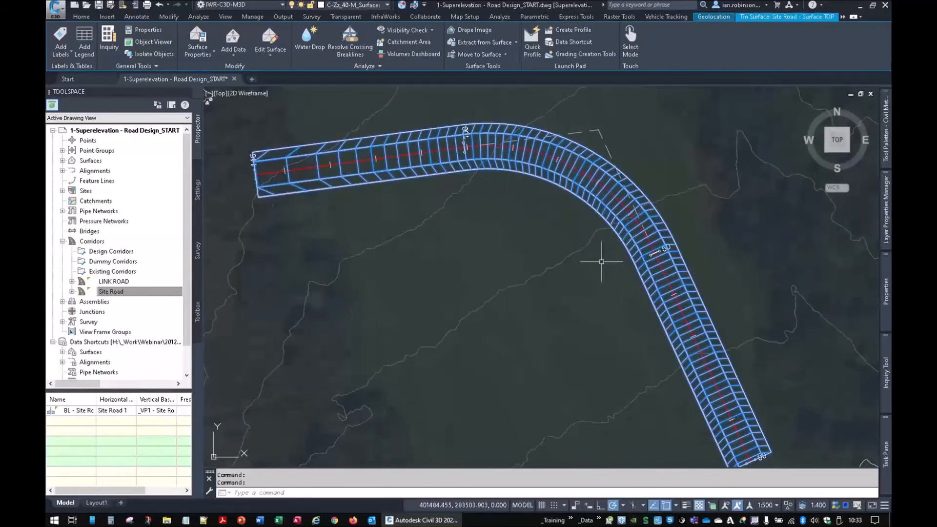
key("Escape")
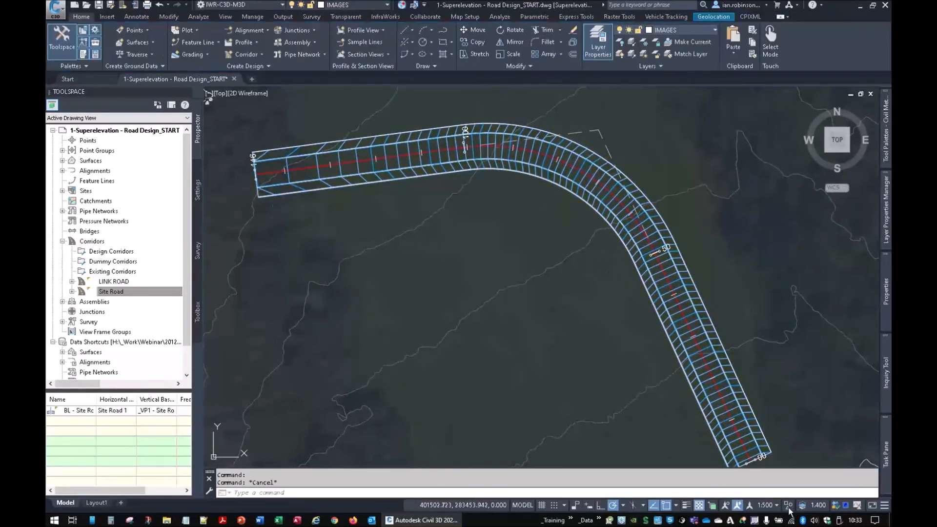
left_click(712, 505)
left_click(687, 291)
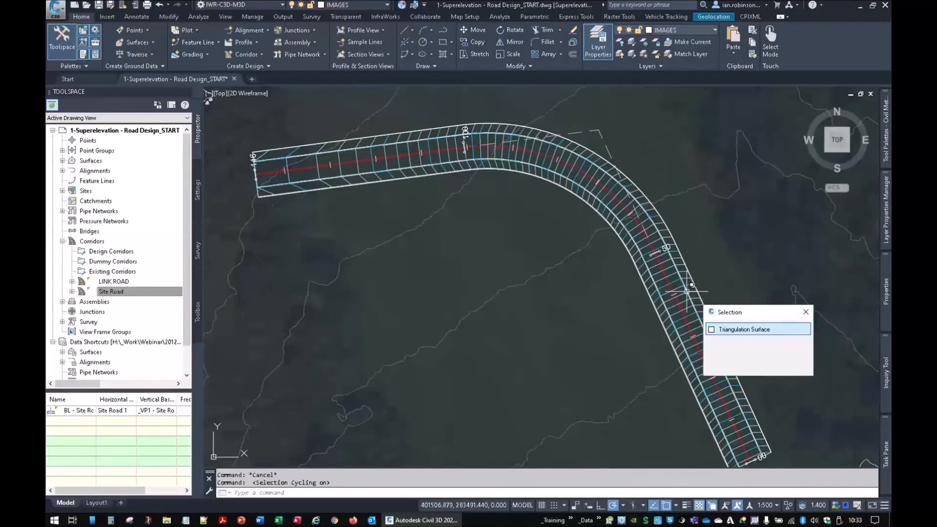
left_click(721, 342)
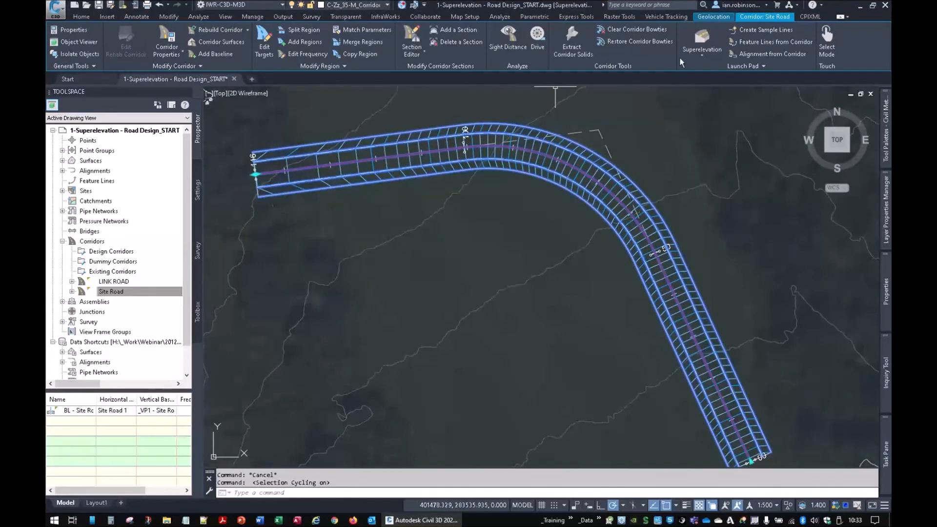
- Open the superelevation tabular editor for the Site Road 1 alignment
left_click(701, 49)
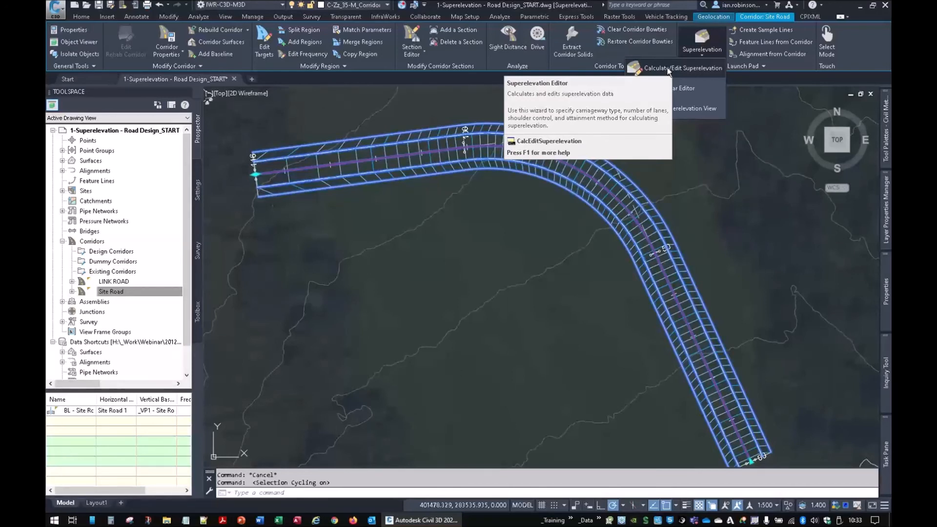
left_click(667, 92)
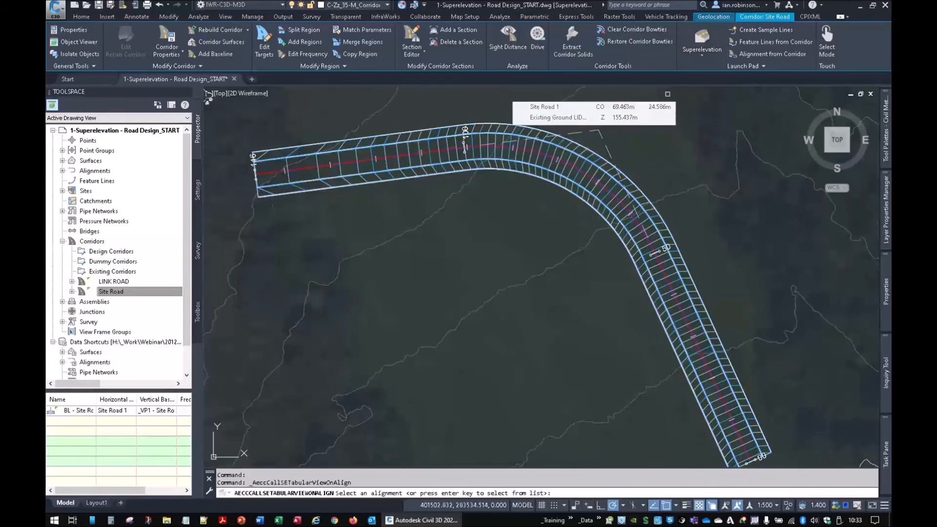
key("Return")
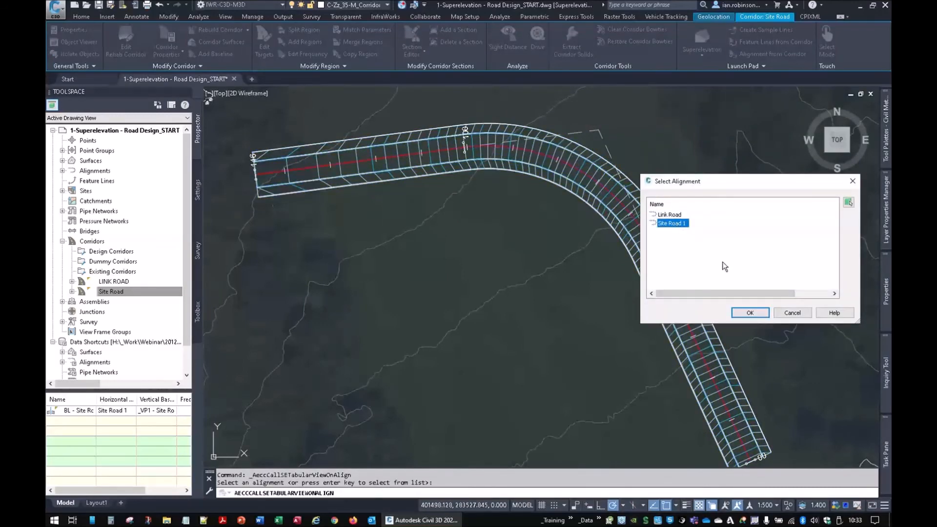
left_click(749, 313)
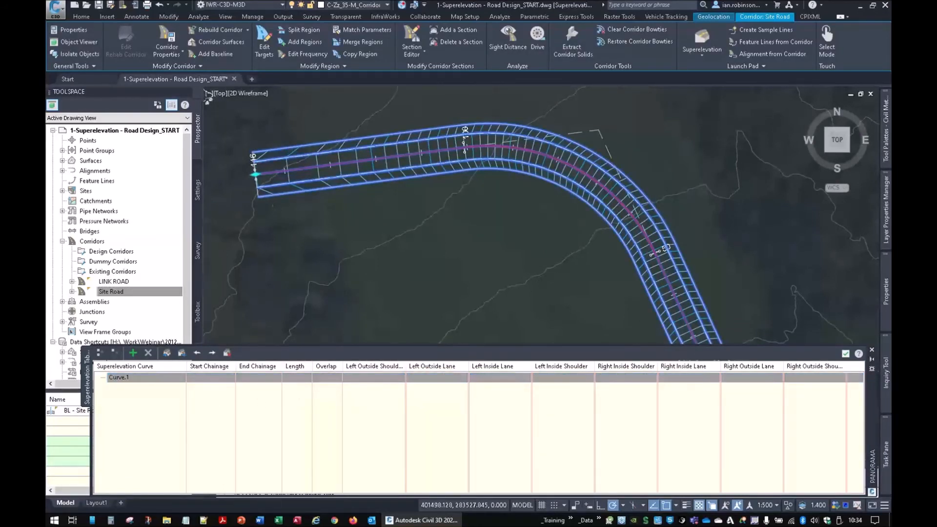
- Add a manual chainage at 0 m to Curve.1 and expand its transition-in region
left_click(124, 378)
left_click(131, 355)
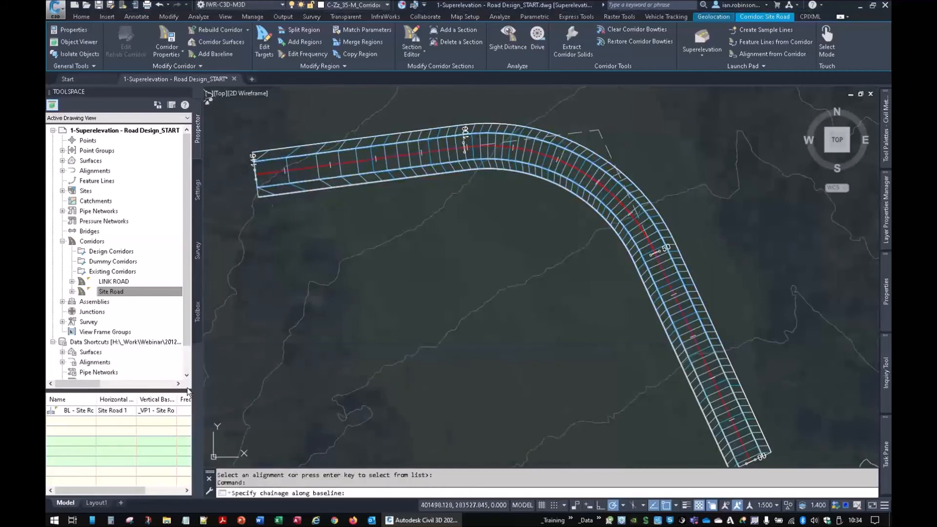
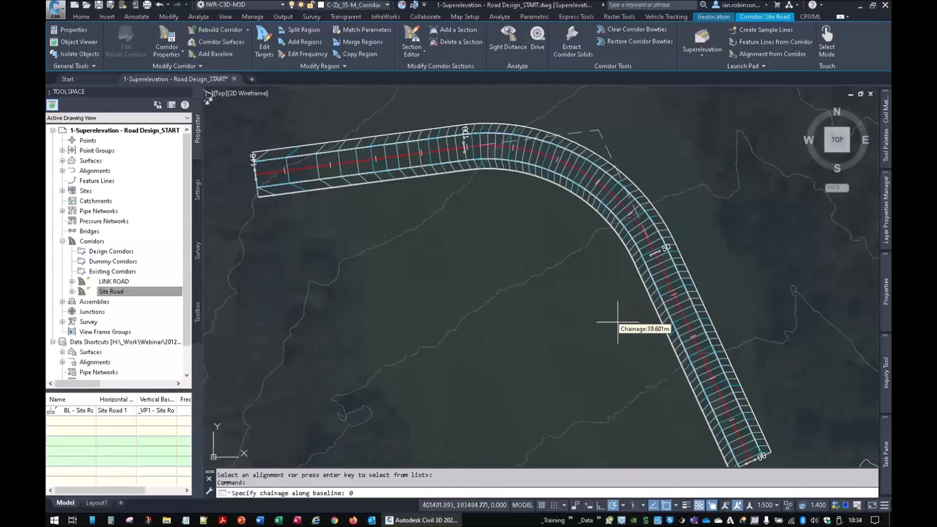
key("Return")
left_click(138, 376)
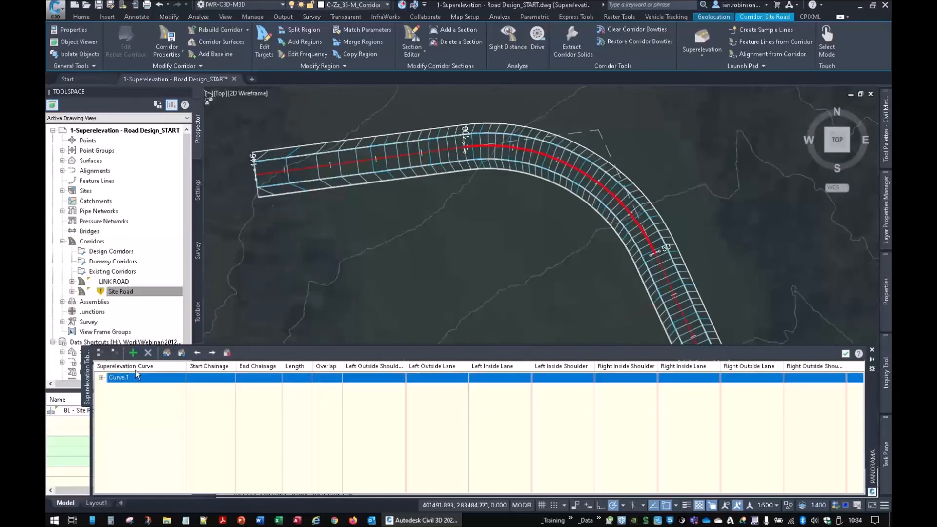
left_click(101, 377)
left_click(111, 388)
- Rename the 0 m manual chainage as START and set its left and right outside lanes to -2.5%
left_click(147, 398)
left_click(161, 399)
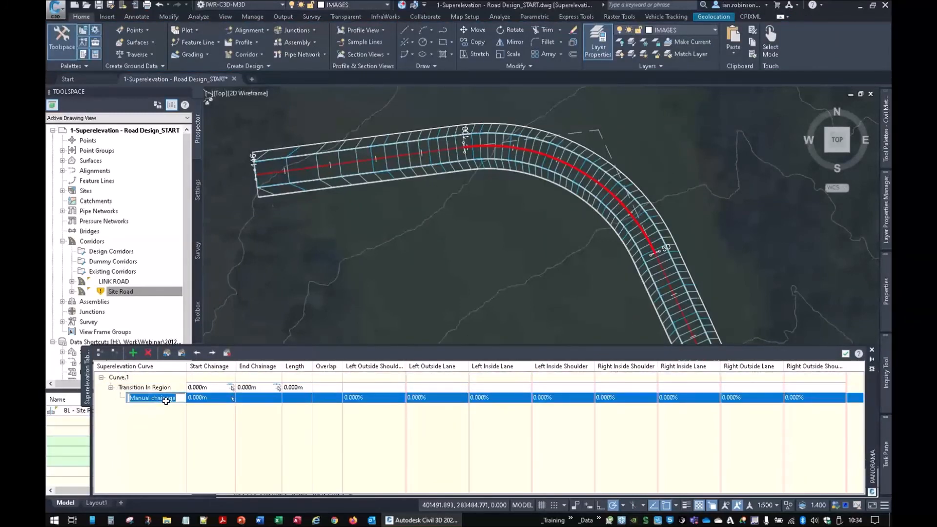
type("START")
left_click(433, 398)
type("-2.5")
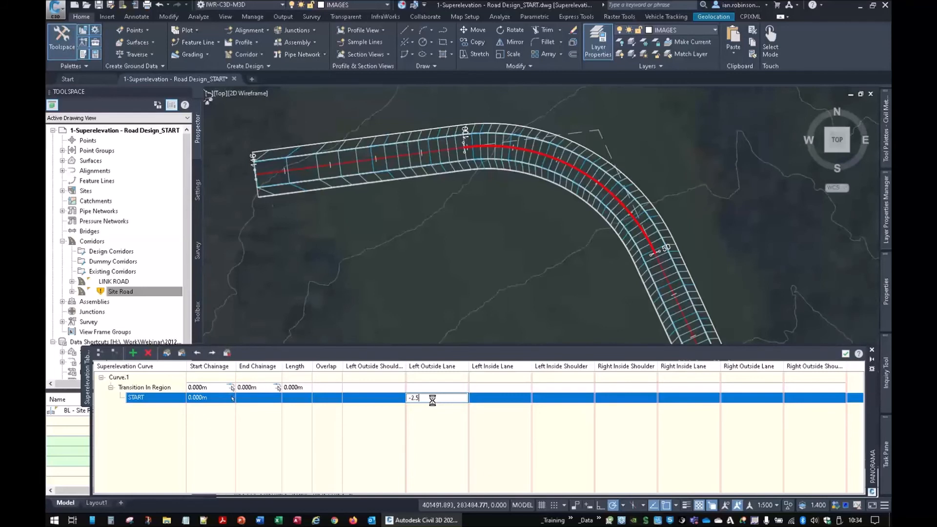
left_click(745, 397)
type("-2.5")
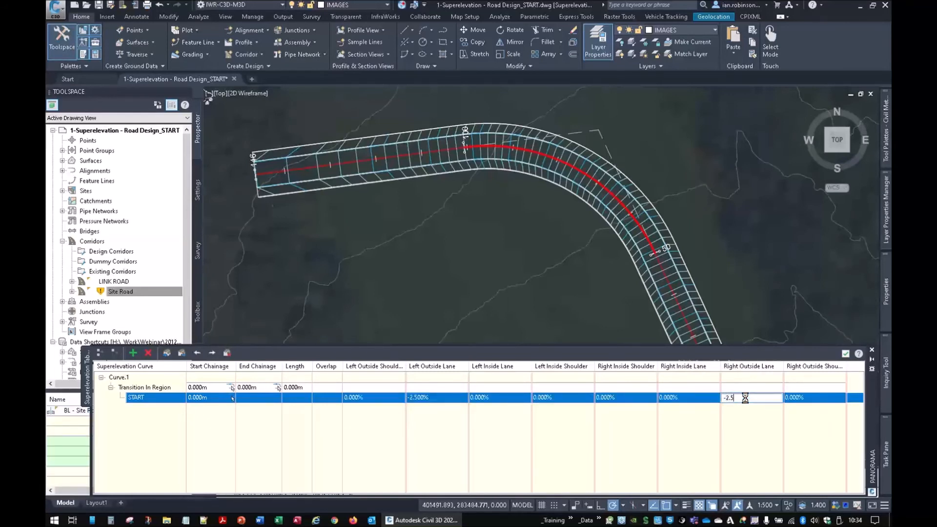
key("Return")
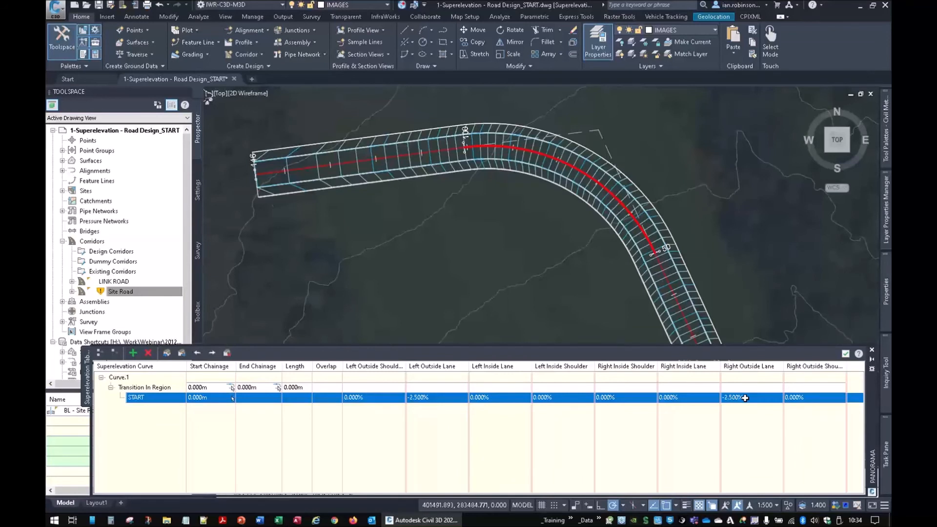
- Add a manual chainage at 60 m to Curve.1
mouse_move(646, 200)
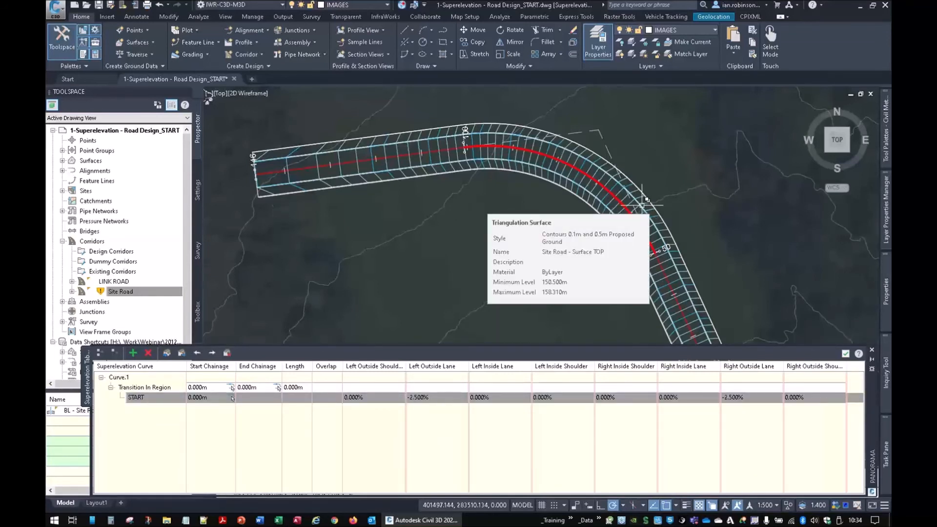
left_click(118, 378)
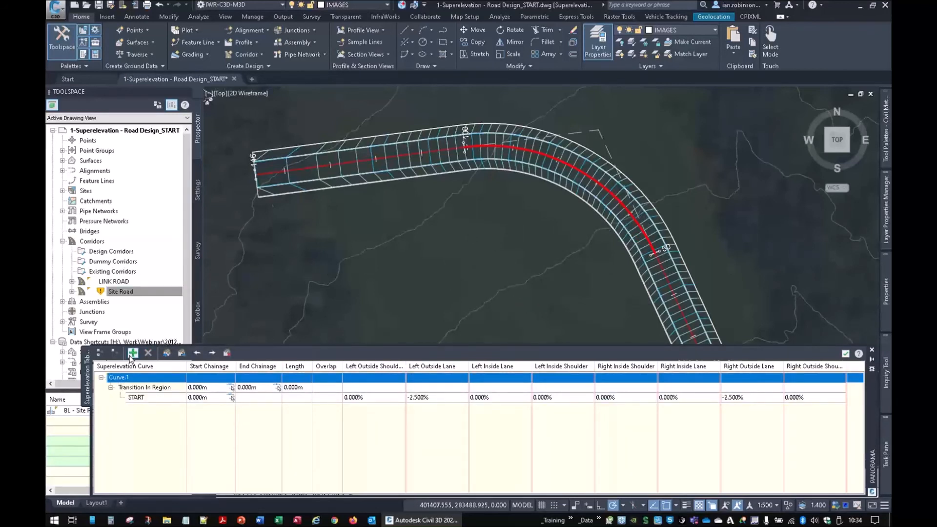
left_click(132, 354)
type("60")
key("Return")
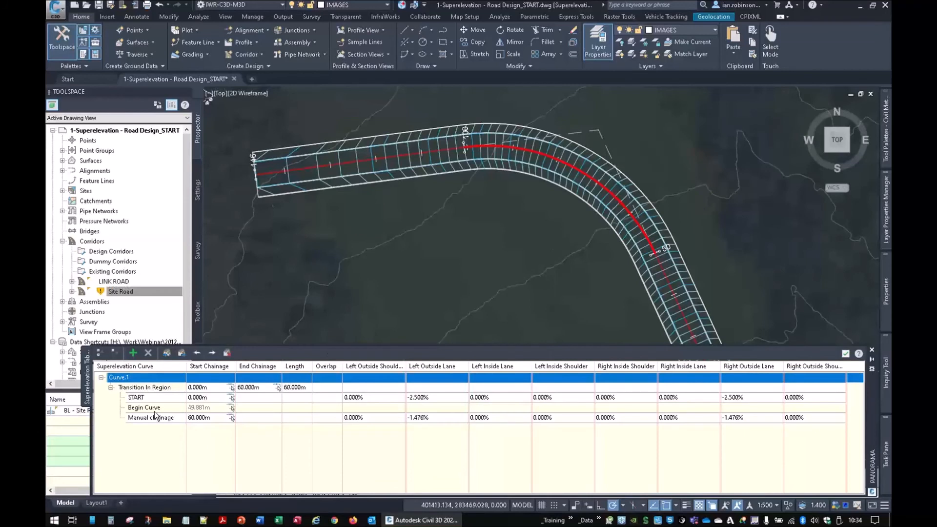
left_click(152, 409)
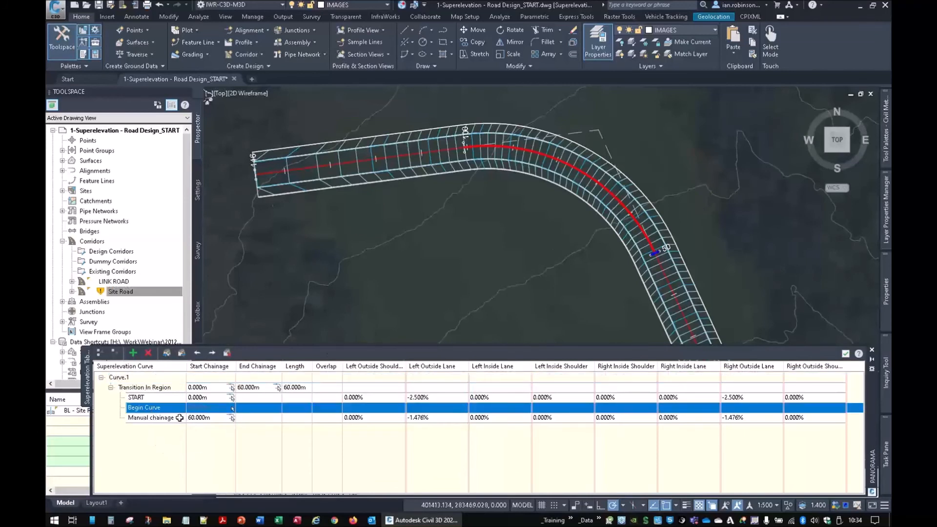
- Set the left and right outside lanes to -2.5% at the 60 m manual chainage
double_click(438, 417)
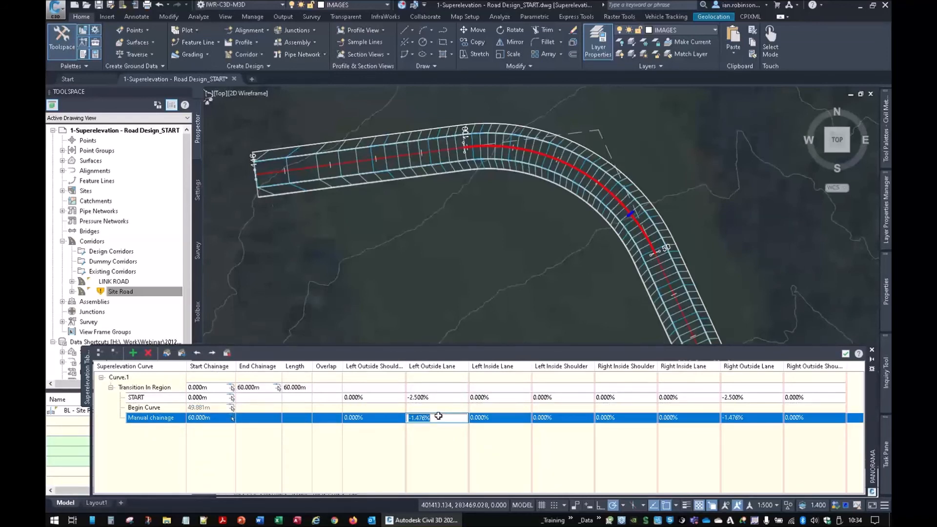
type("-2.5")
key("Return")
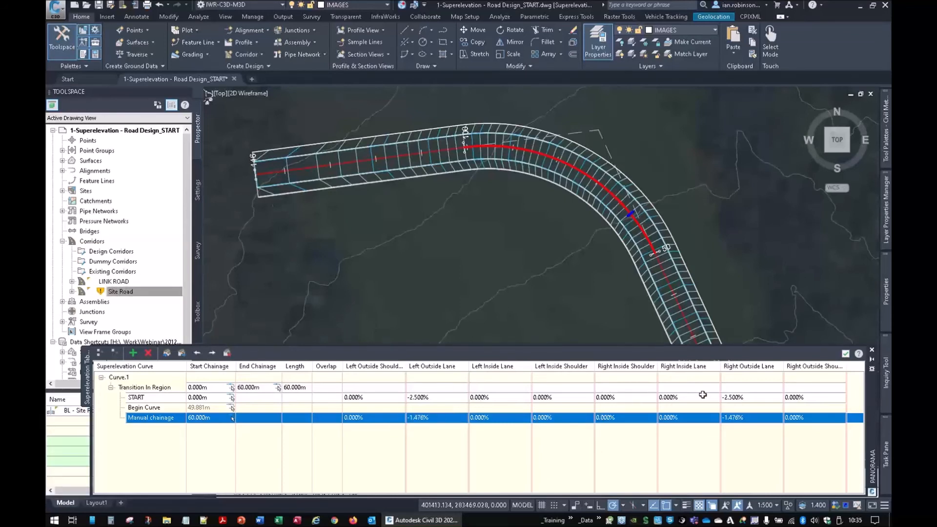
double_click(737, 418)
type("-")
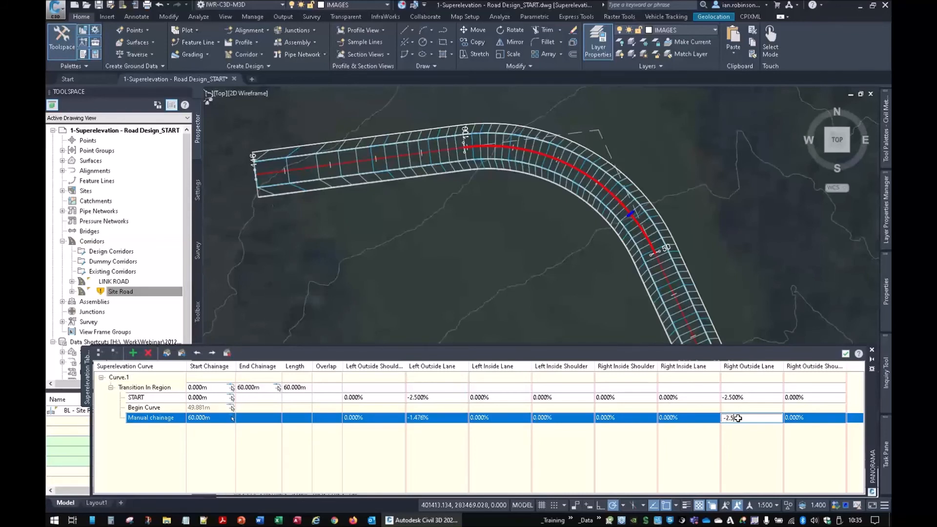
type("2.5")
key("Return")
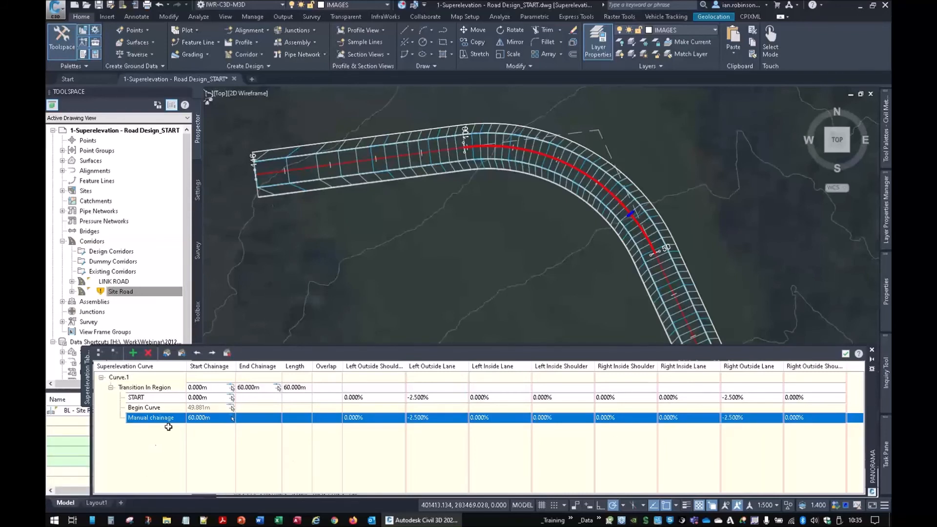
- Add a manual chainage at 70 m to Curve.1
left_click(122, 378)
left_click(133, 354)
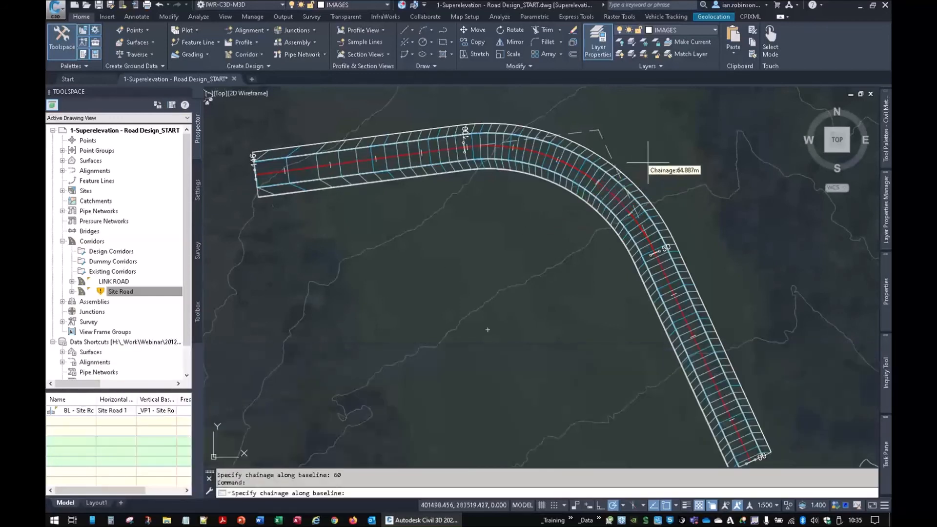
mouse_move(647, 162)
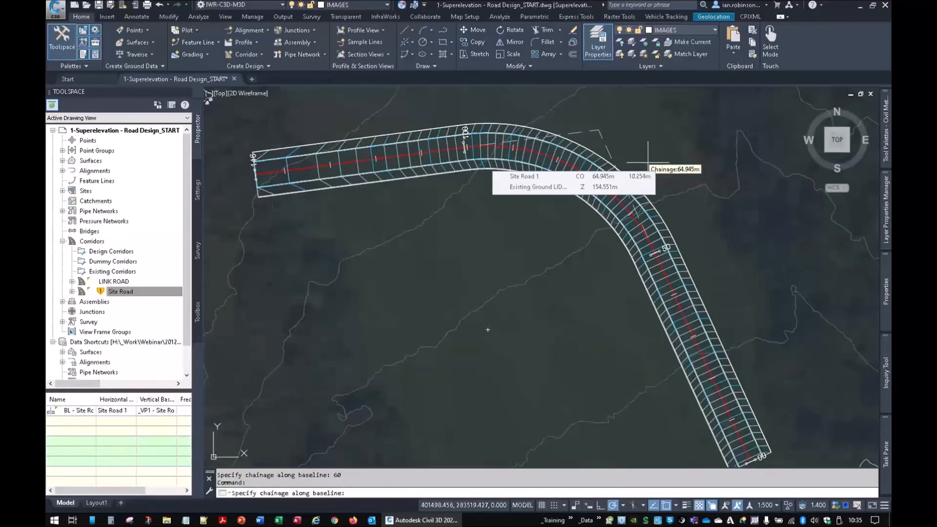
type("70")
key("Return")
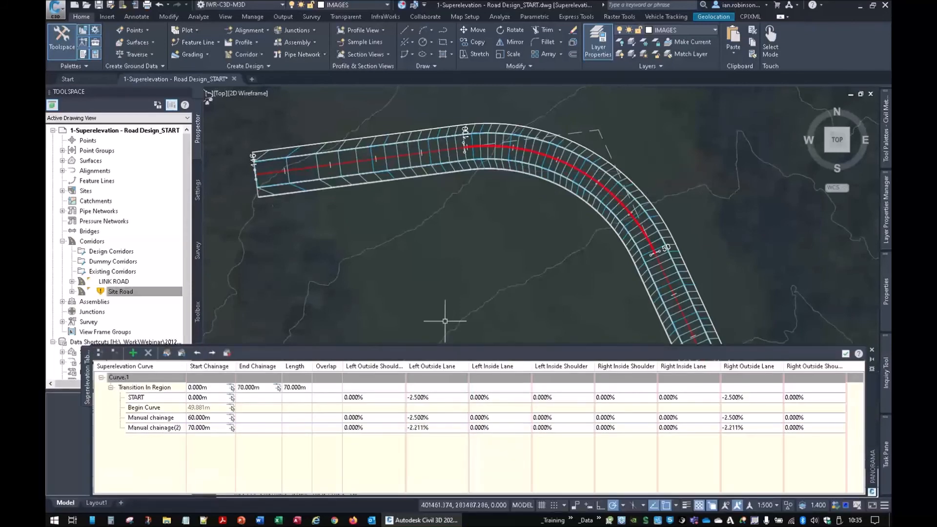
- Rename the 60 m chainage as End Crown and the 70 m chainage as Start SE
left_click(161, 419)
left_click(162, 419)
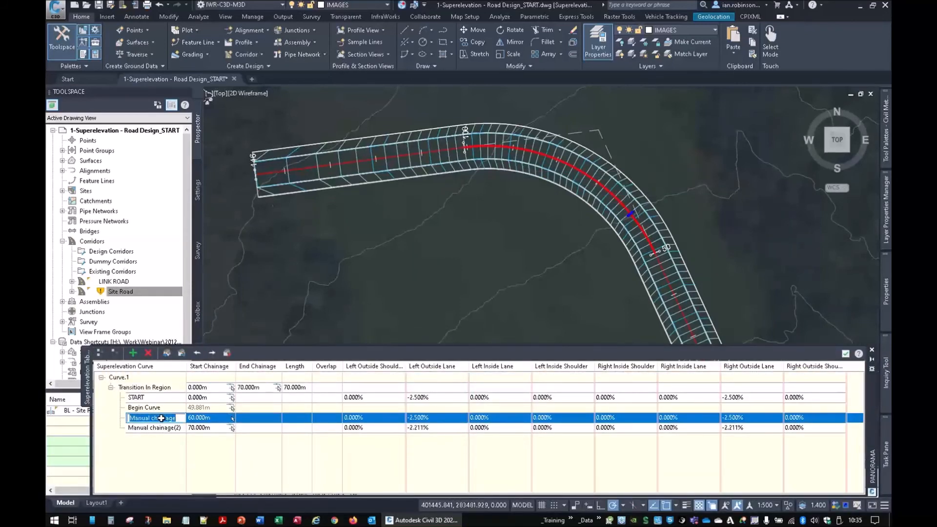
type("End Crown")
key("Return")
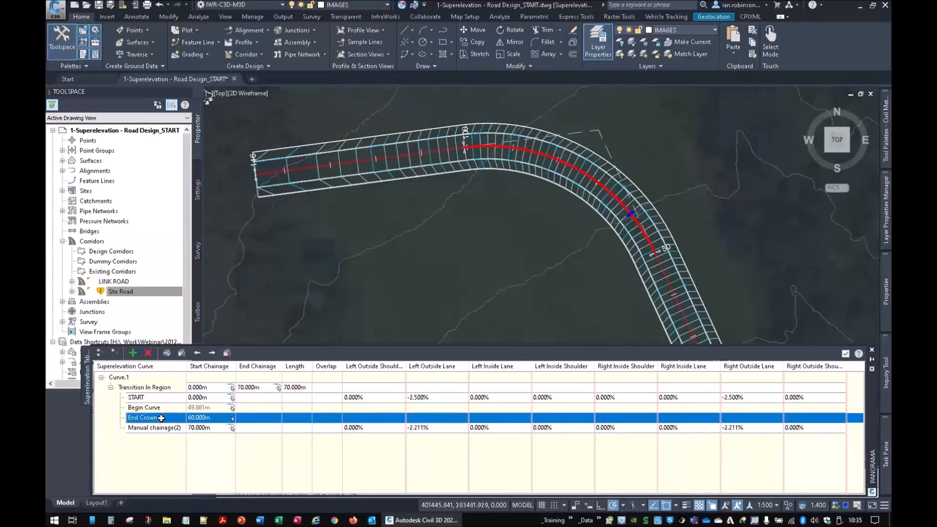
left_click(153, 428)
left_click(154, 428)
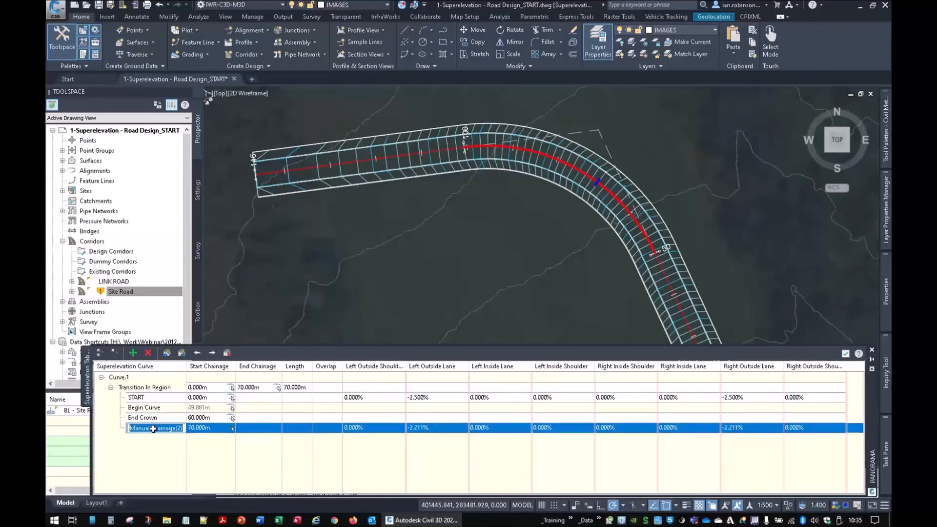
type("Start SE")
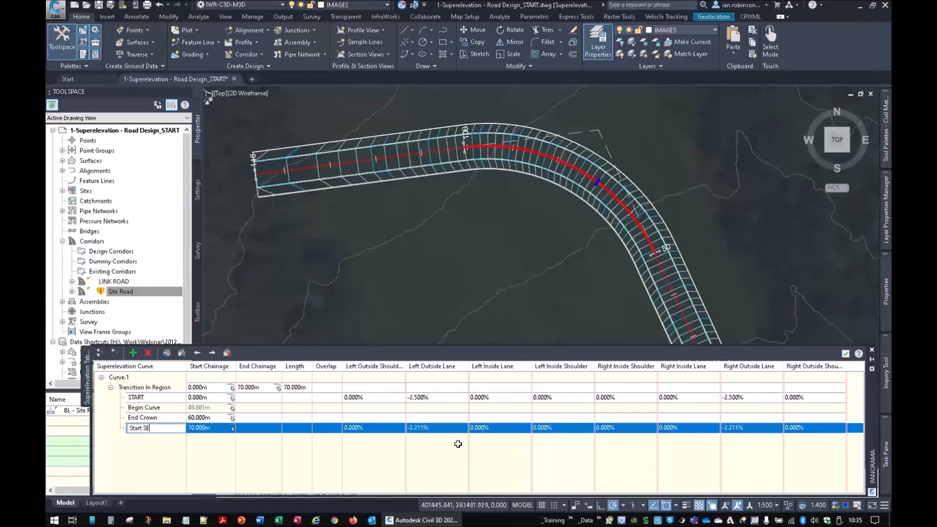
key("Escape")
- Set the Start SE chainage's left outside lane to -2.5% and its right outside lane to 2.5%
left_click(448, 428)
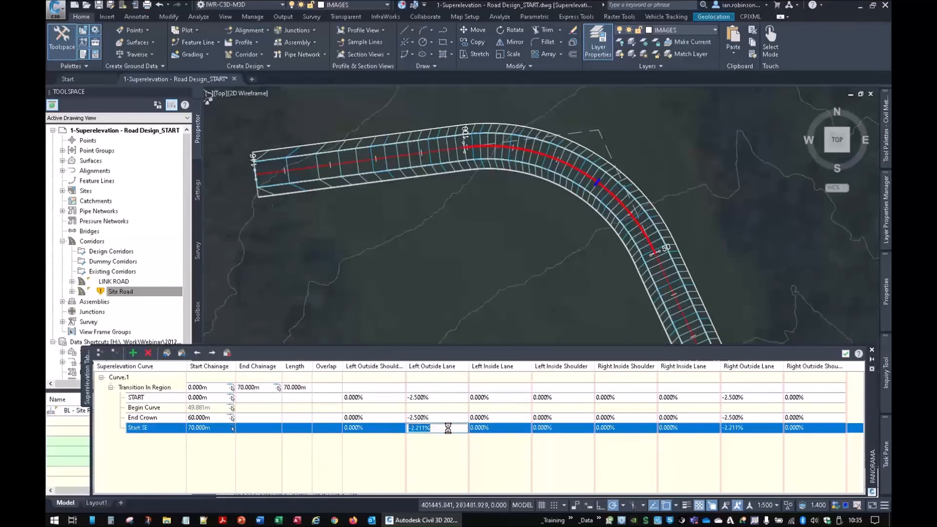
type("-2.5")
key("Return")
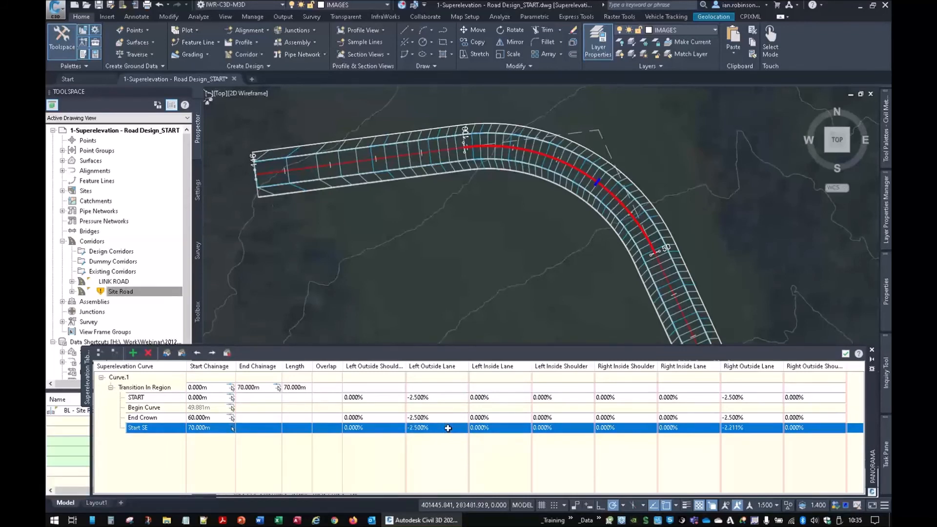
left_click(743, 428)
type("2.5")
key("Return")
- Add a manual chainage to Curve.1 at the far end of the alignment, 146.430 m, and select its row in the expanded transition-out region
left_click(126, 377)
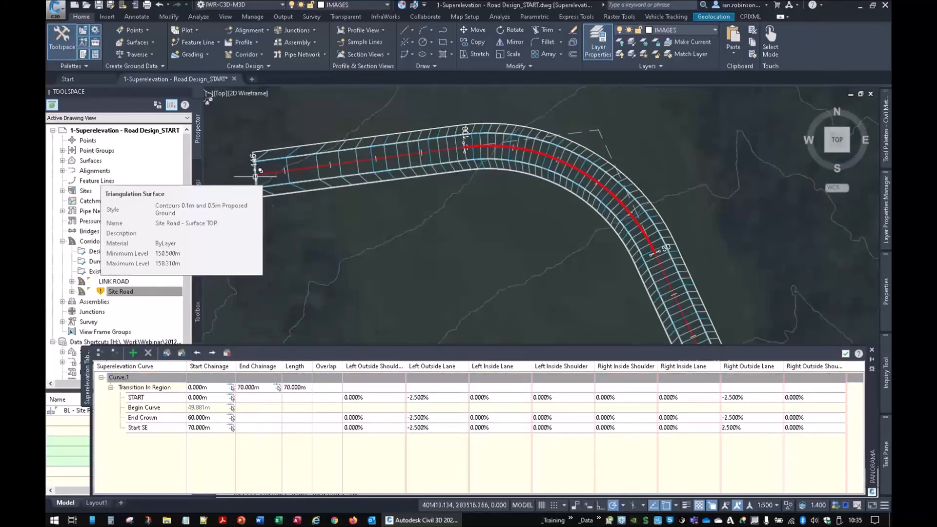
left_click(133, 352)
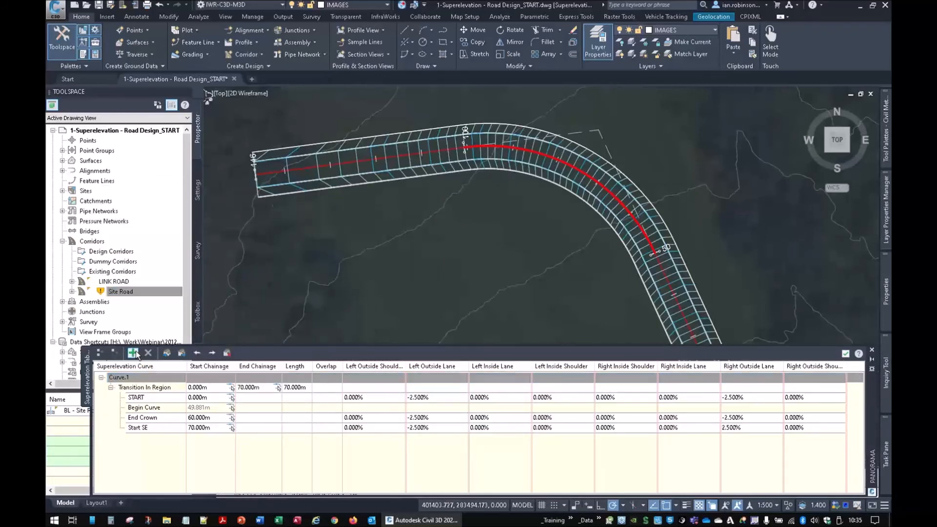
scroll(272, 159, "up", 5)
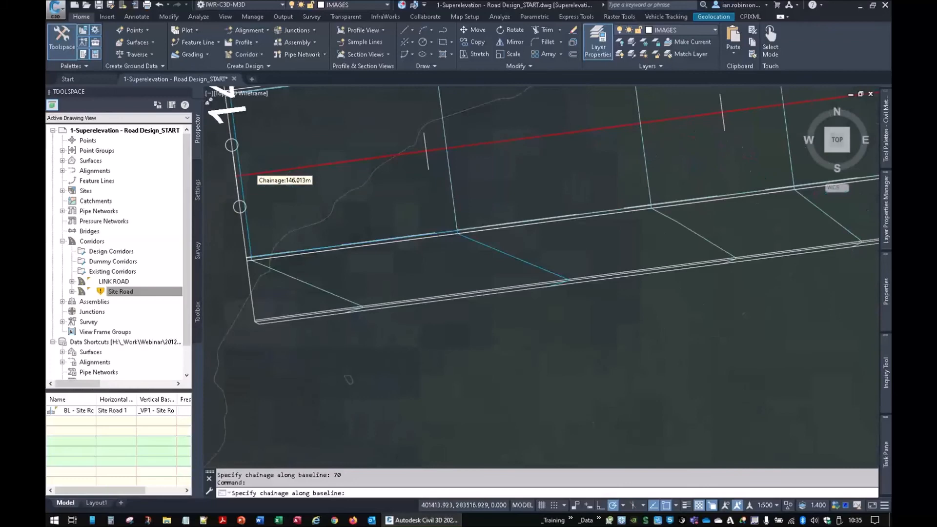
middle_click_drag(259, 180, 499, 222)
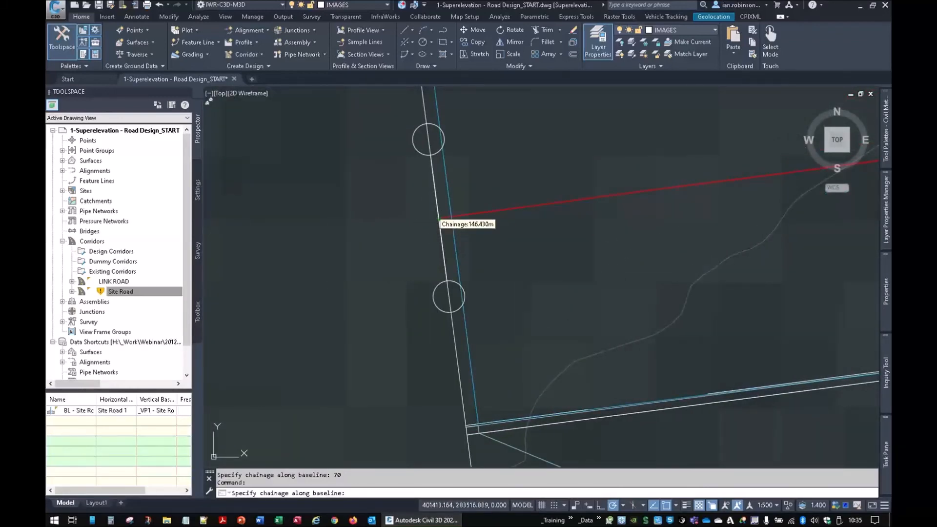
left_click(439, 218)
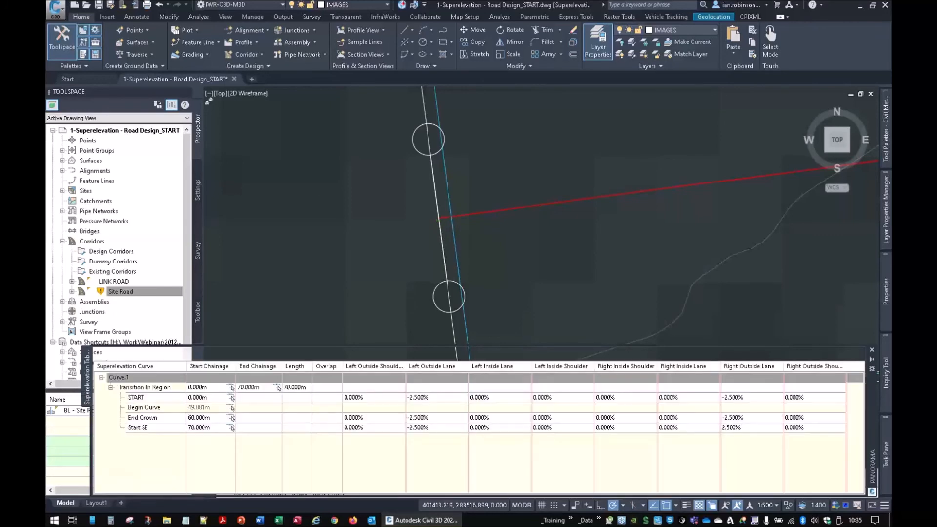
left_click(112, 438)
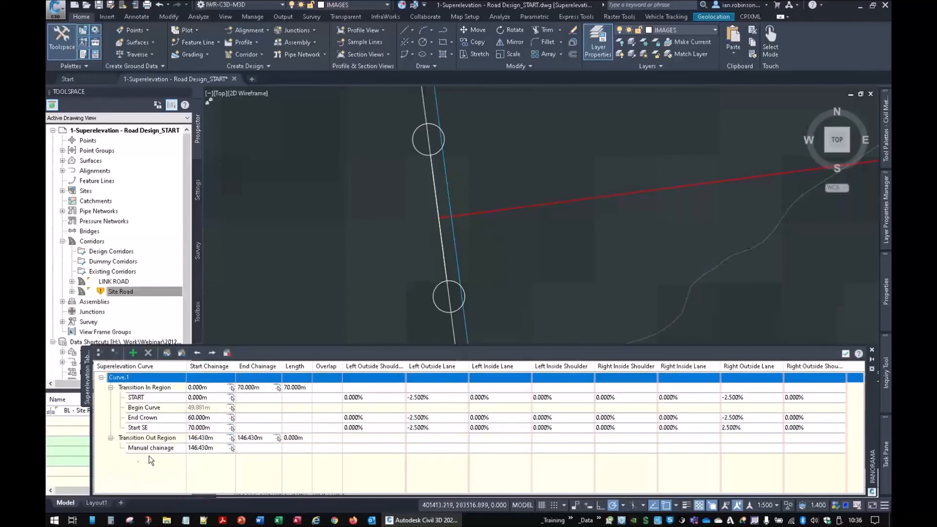
left_click(150, 449)
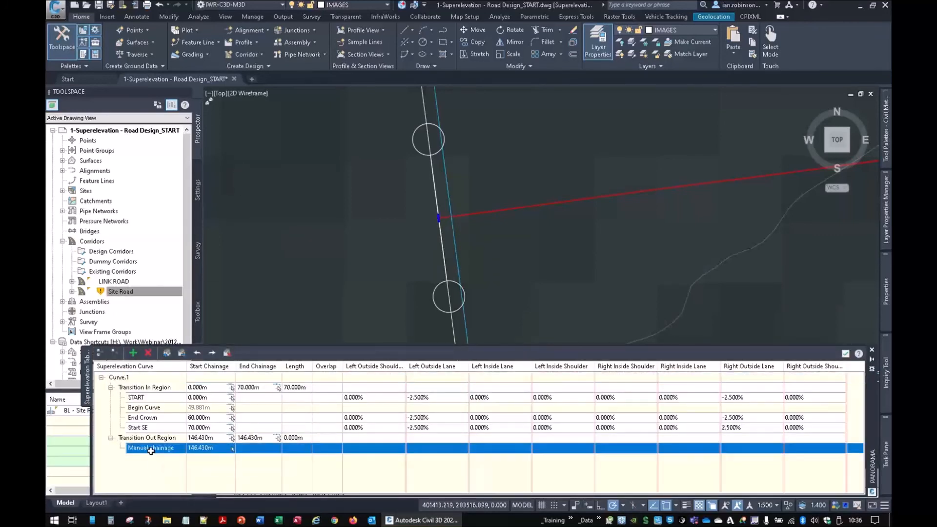
- Rename the 146.430 m manual chainage as Continue SE and set its left outside lane to -2.5% and right outside lane to 2.5%
left_click(151, 449)
type("Continue SE")
left_click(427, 449)
left_click(427, 449)
type("-2.5")
key("Return")
left_click(760, 449)
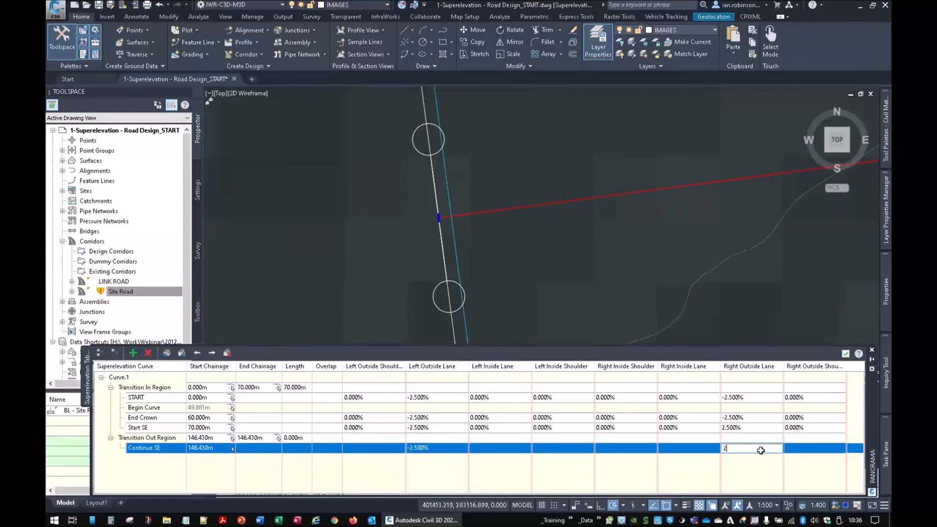
type("2.5")
key("Return")
- Rebuild the Site Road corridor with the manually defined superelevation
scroll(631, 207, "down", 4)
scroll(655, 225, "down", 3)
middle_click_drag(746, 237, 554, 227)
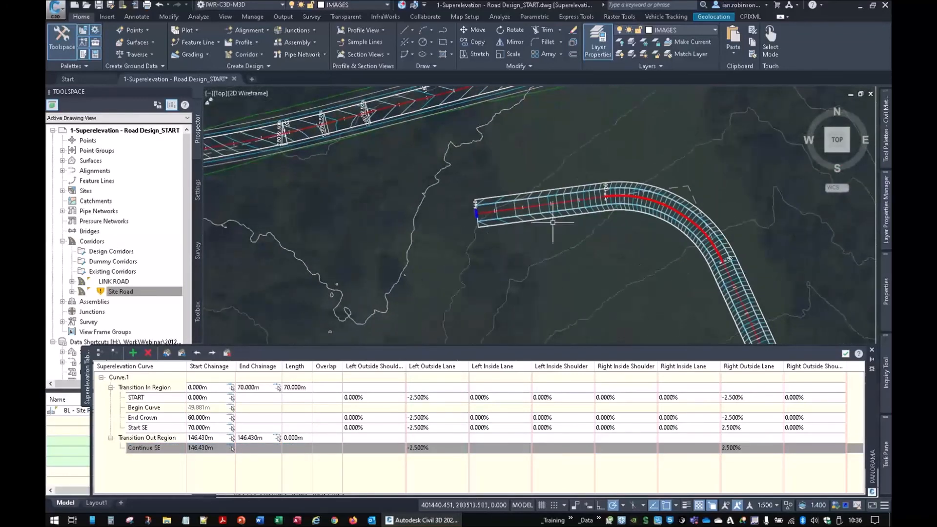
left_click(120, 292)
right_click(121, 292)
left_click(149, 322)
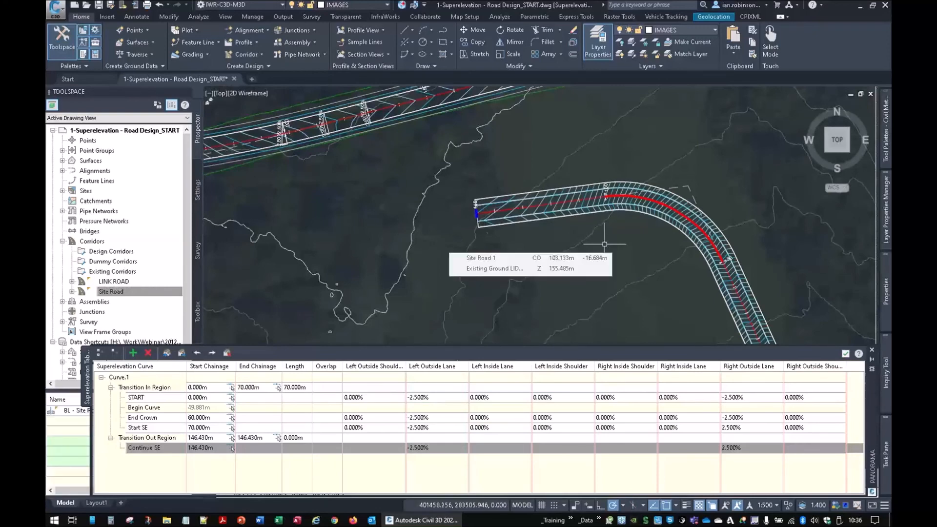
- Inspect the rebuilt Site Road corridor in plan around the curve, and open it in the Section Editor
scroll(759, 289, "up", 4)
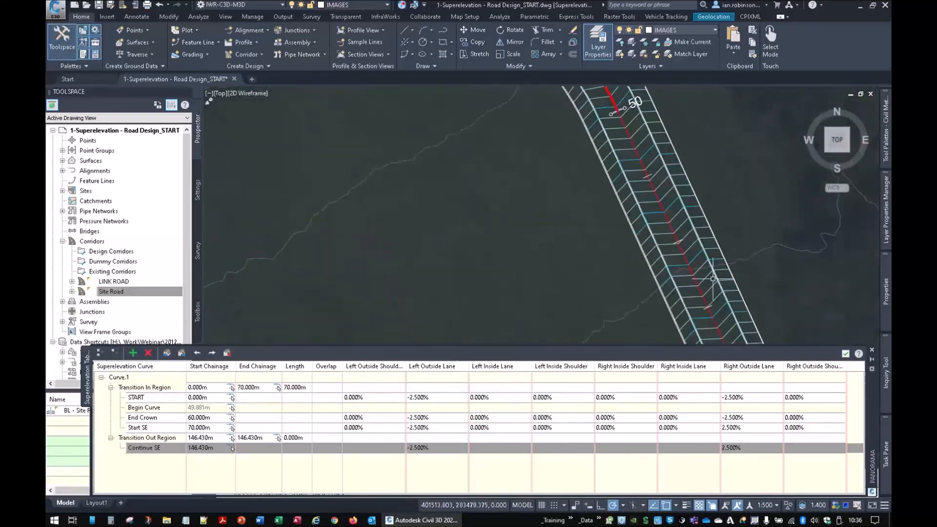
scroll(712, 276, "down", 3)
scroll(691, 230, "up", 3)
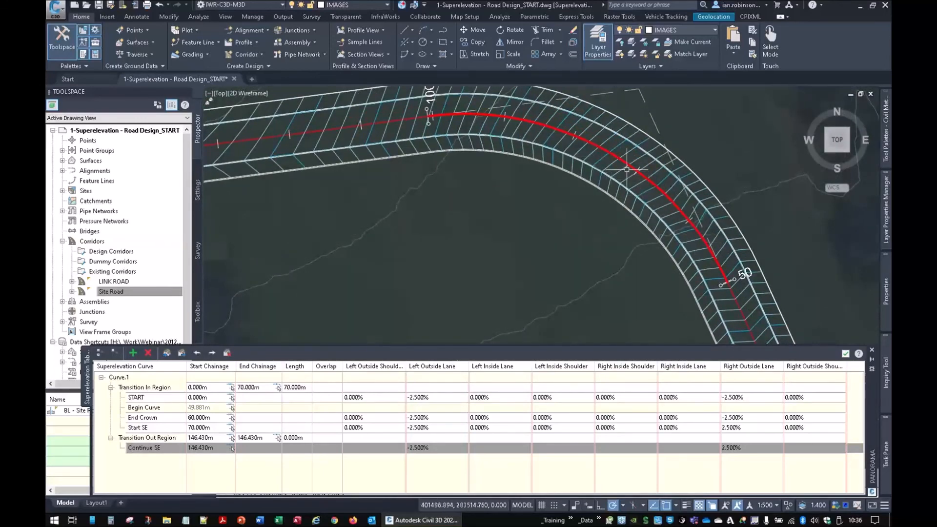
mouse_move(598, 158)
middle_mouse_down()
mouse_move(711, 199)
mouse_move(789, 214)
middle_mouse_up()
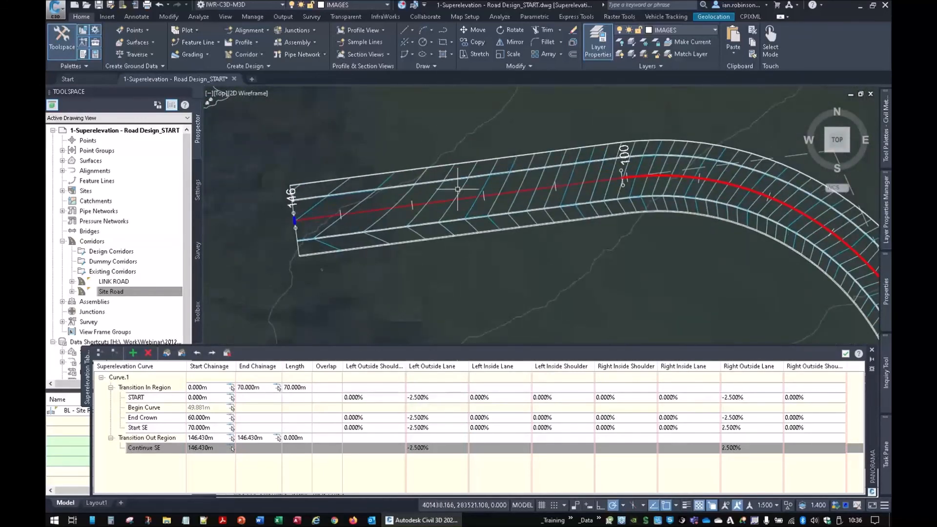
left_click(427, 184)
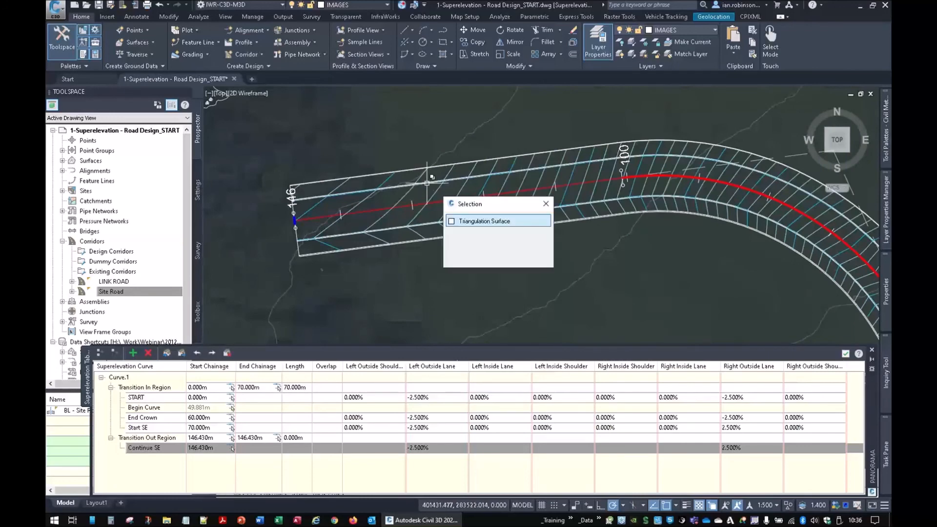
left_click(466, 233)
left_click(401, 47)
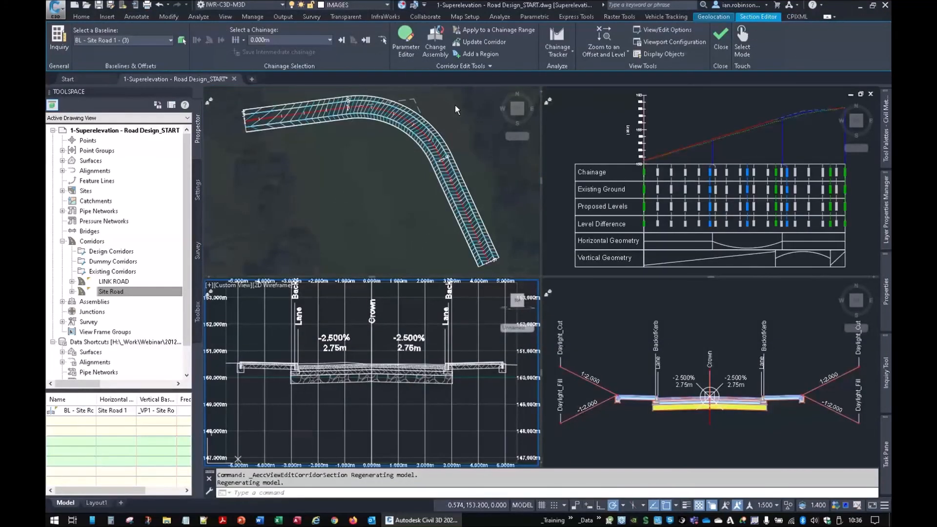
- Go to chainage 50 m and step through the successive cross-sections to 88 m, examining the lane crossfalls through the superelevation transition
left_click(305, 40)
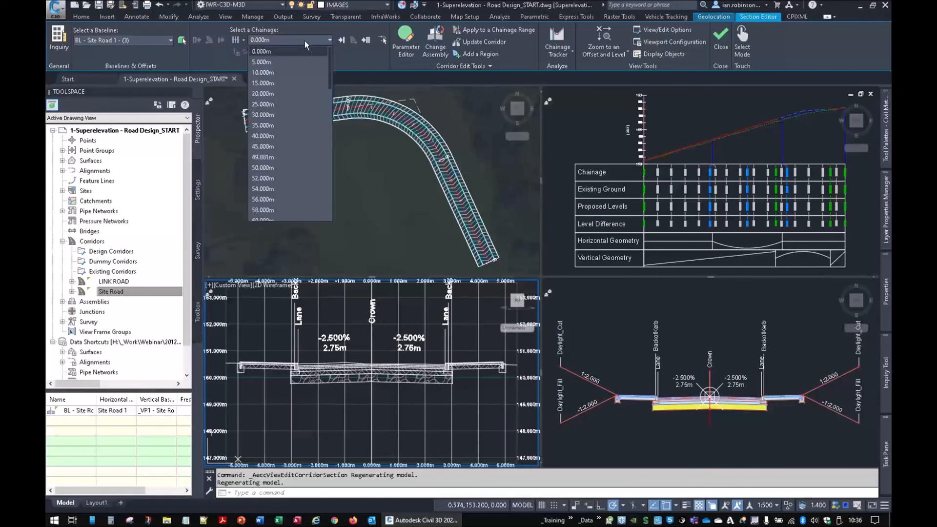
left_click(279, 167)
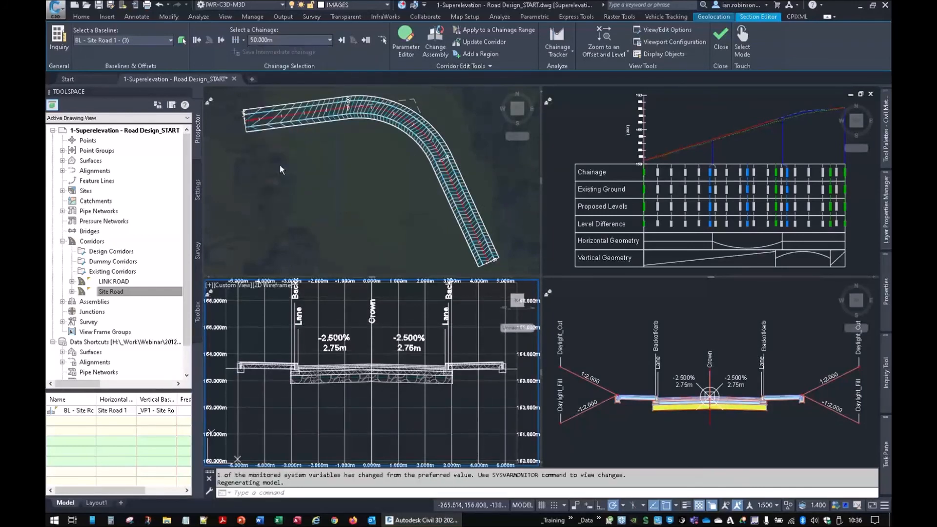
left_click(341, 40)
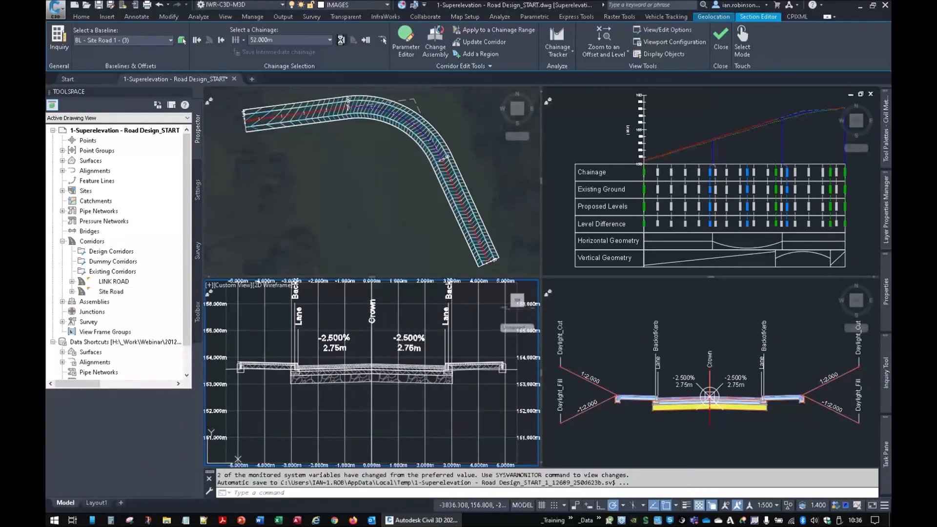
left_click(341, 40)
left_click(342, 41)
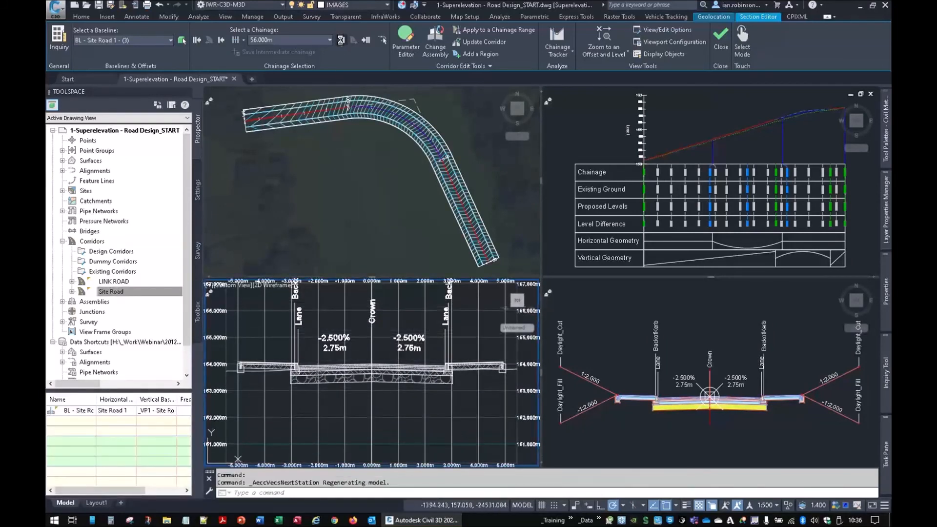
left_click(341, 41)
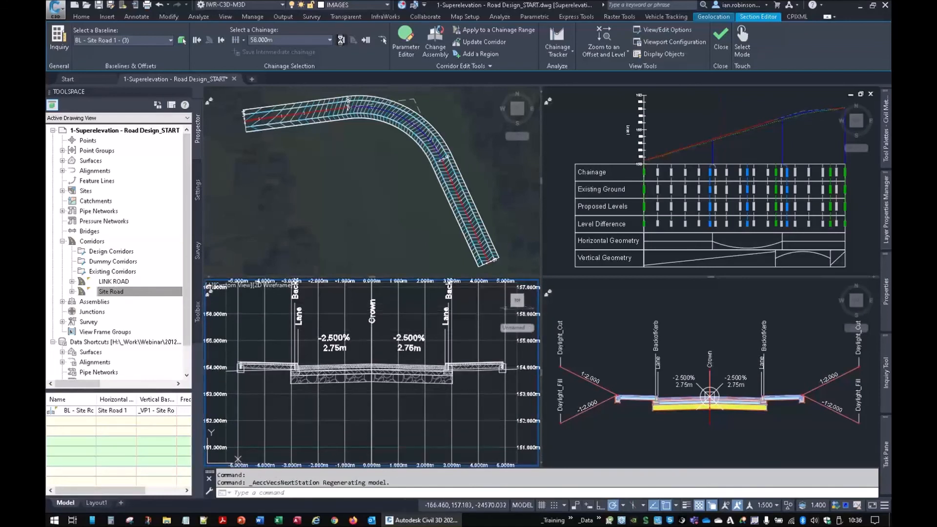
left_click(342, 41)
left_click(341, 41)
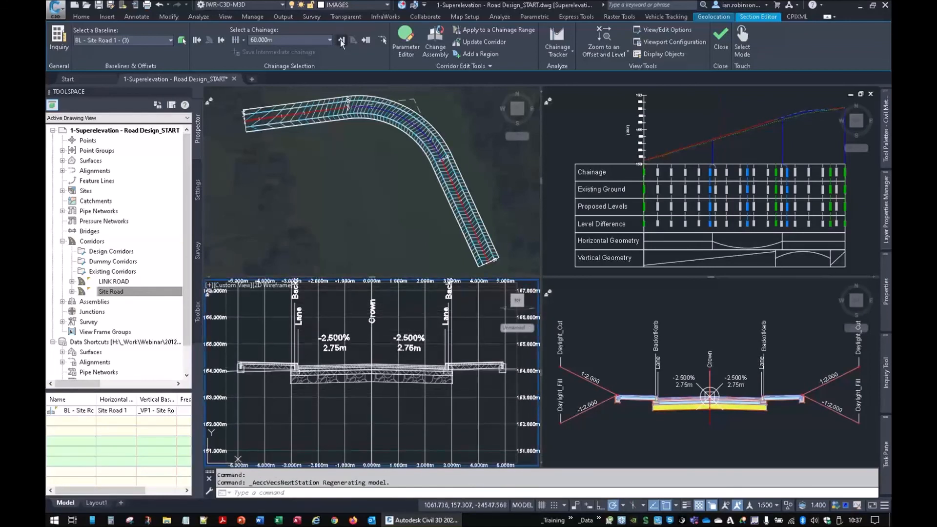
left_click(341, 41)
left_click(341, 41)
left_click(341, 41)
left_click(341, 41)
left_click(341, 41)
left_click(341, 41)
left_click(341, 41)
left_click(341, 41)
left_click(341, 41)
left_click(341, 41)
left_click(341, 41)
left_click(341, 41)
left_click(341, 41)
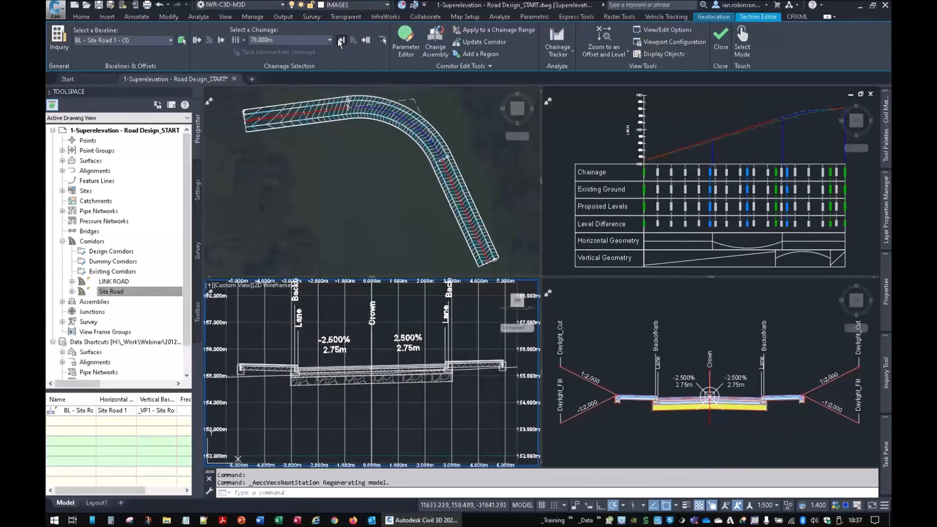
- Examine the lane crossfalls in the cross-section at chainage 145 m, and close the Section Editor
left_click(311, 40)
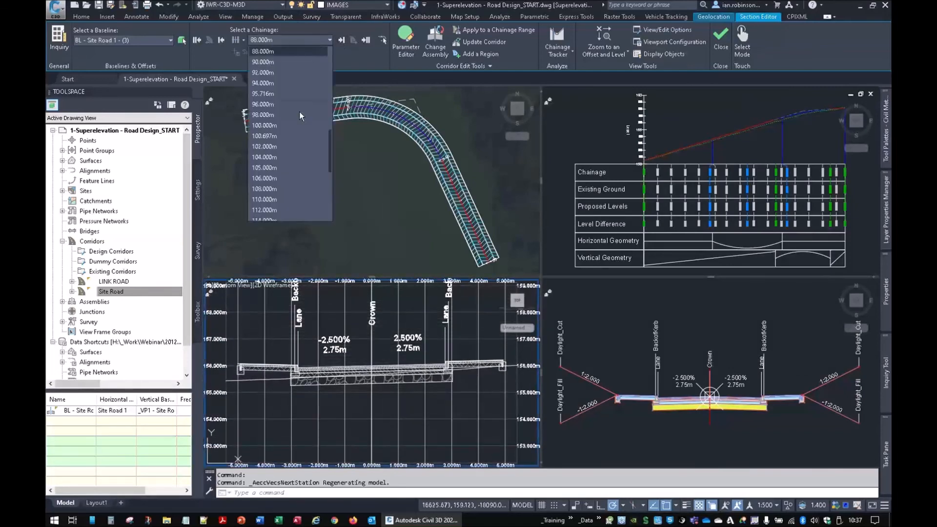
scroll(292, 190, "down", 6)
left_click(289, 199)
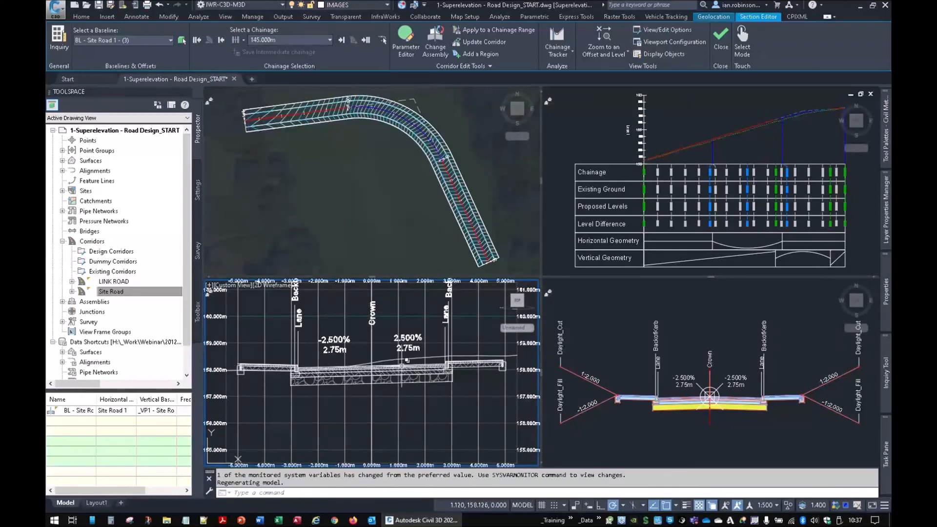
mouse_move(244, 370)
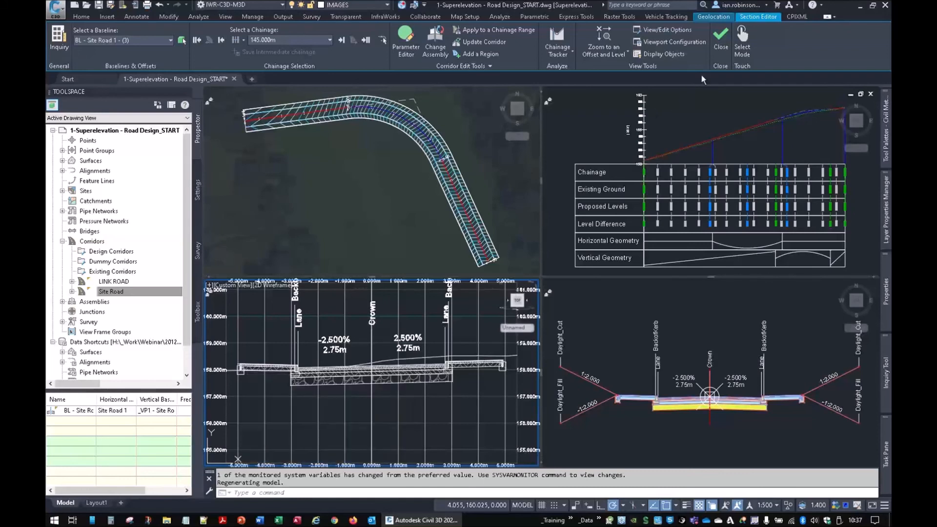
left_click(718, 49)
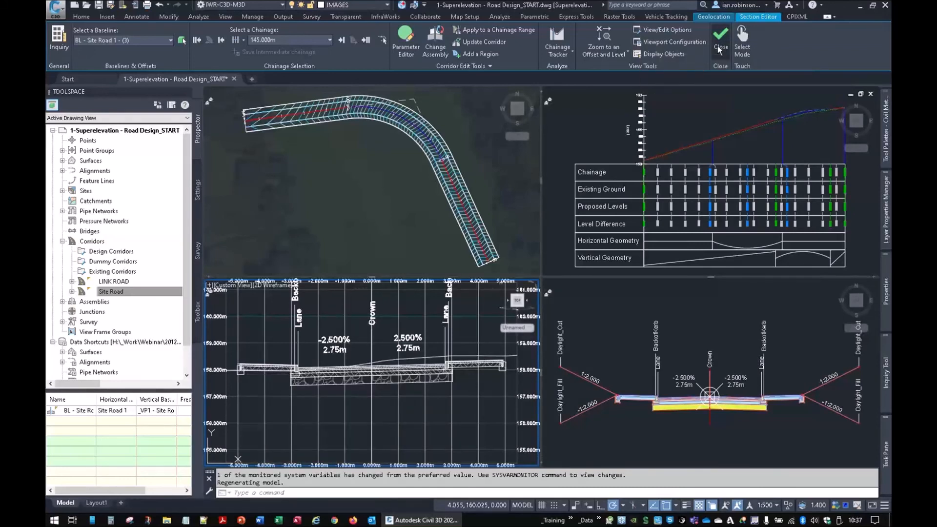